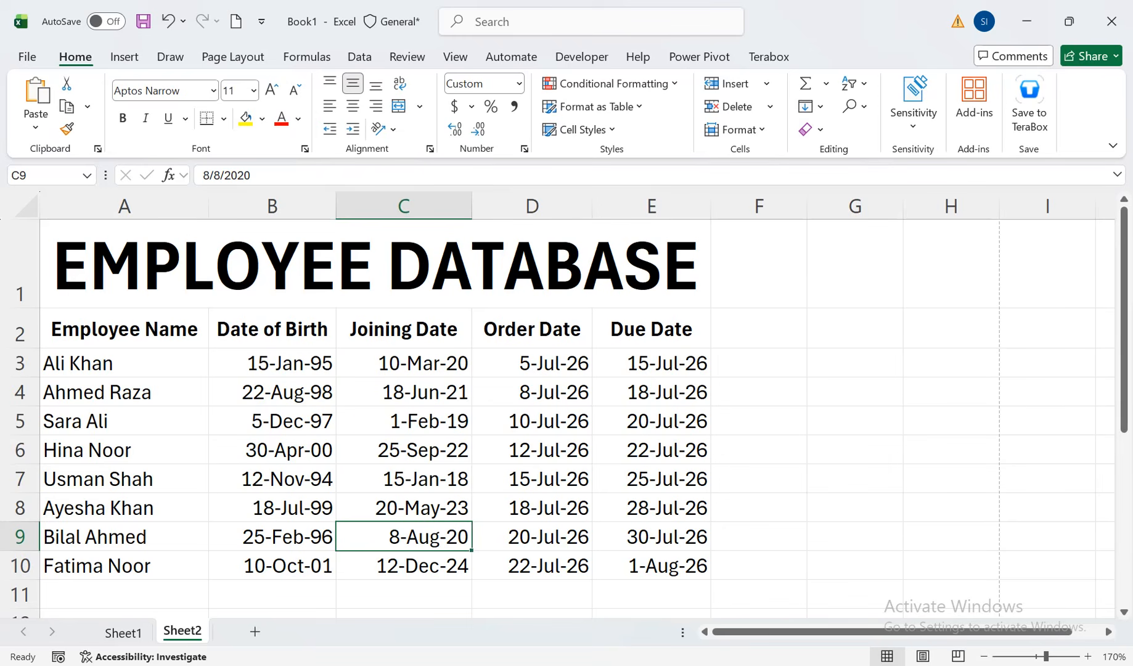
Enter =TODAY() in cell G2 and =NOW() in cell G3
{"action": "left_click", "coordinate": [855, 328]}
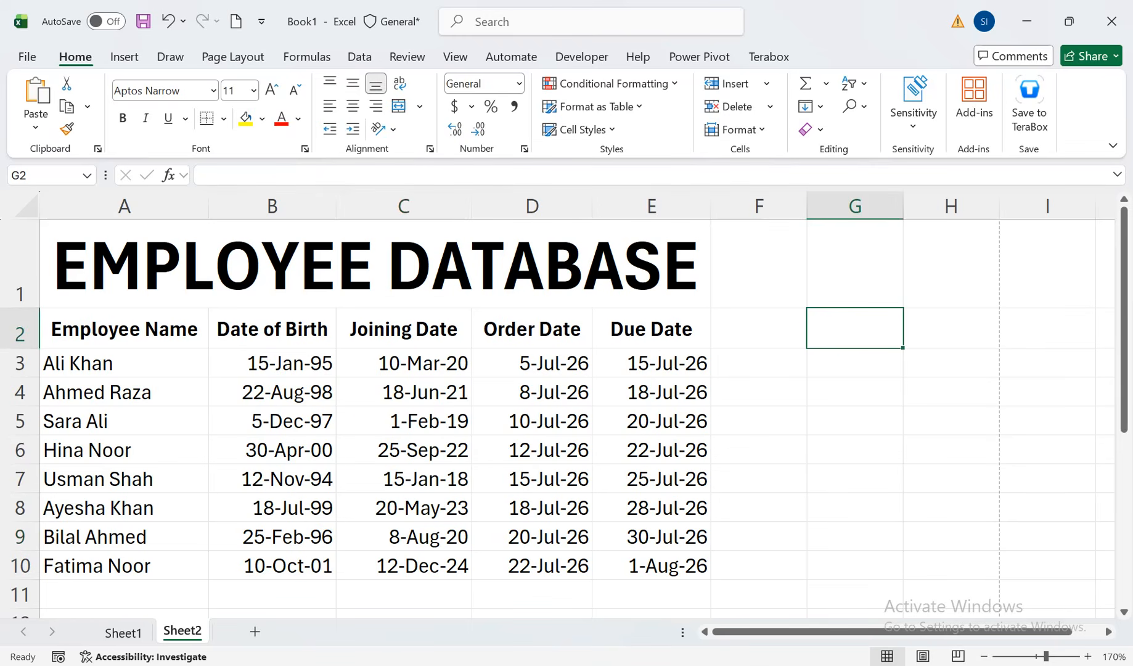
{"action": "type", "text": "=TODAY"}
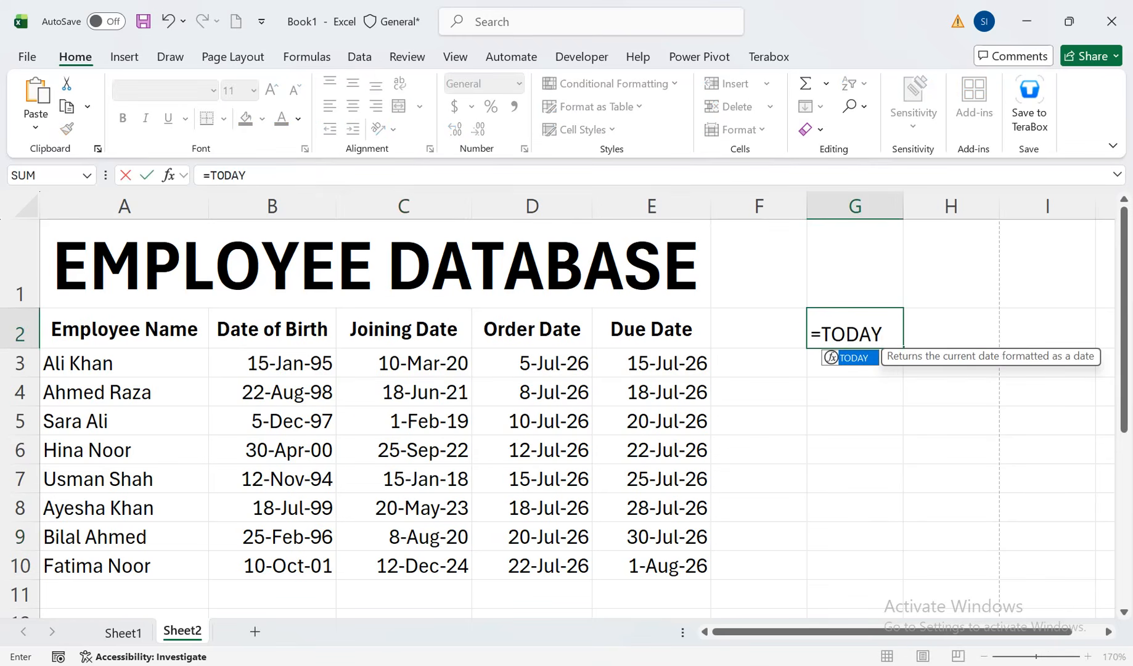
{"action": "type", "text": "()"}
{"action": "key", "text": "Return"}
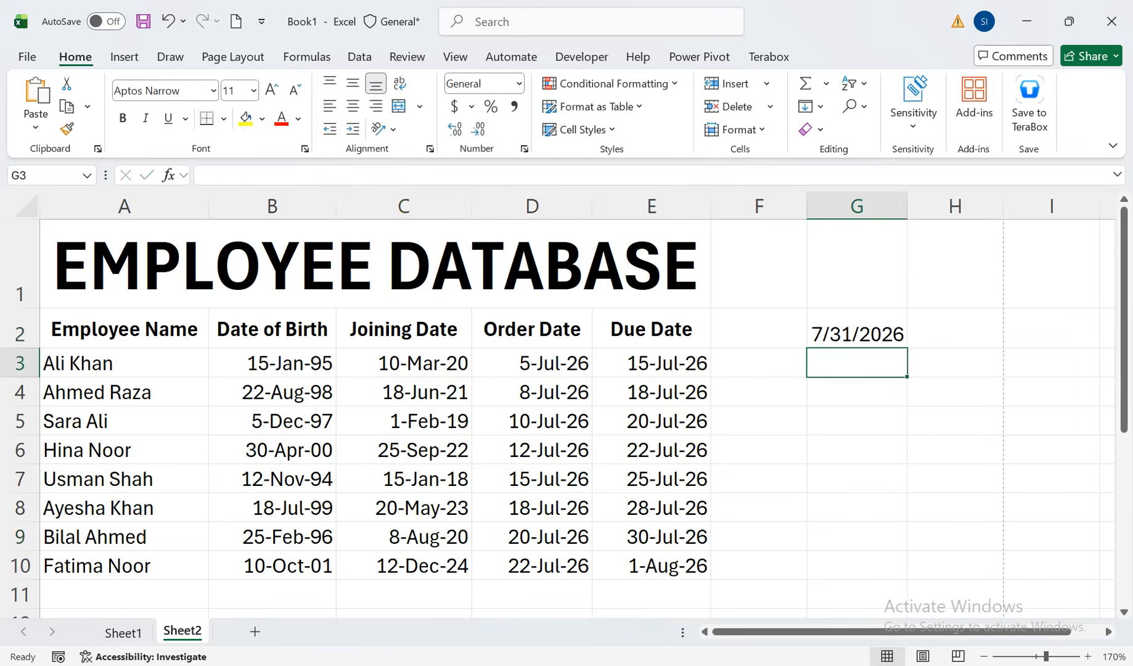
{"action": "type", "text": "=NOW()"}
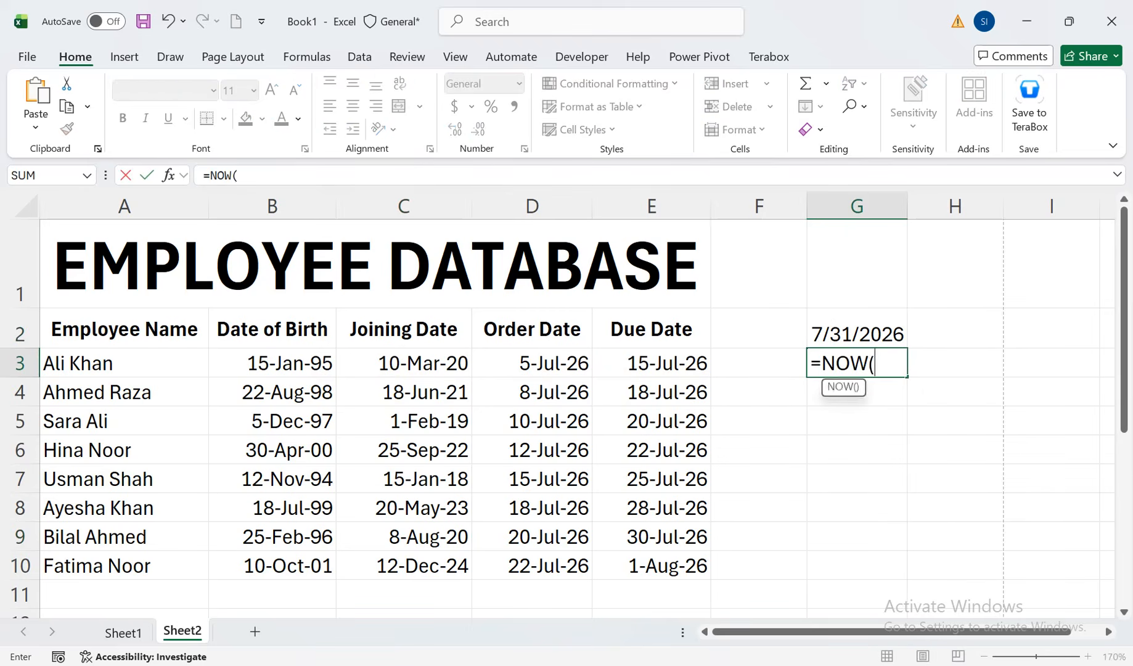
{"action": "key", "text": "Return"}
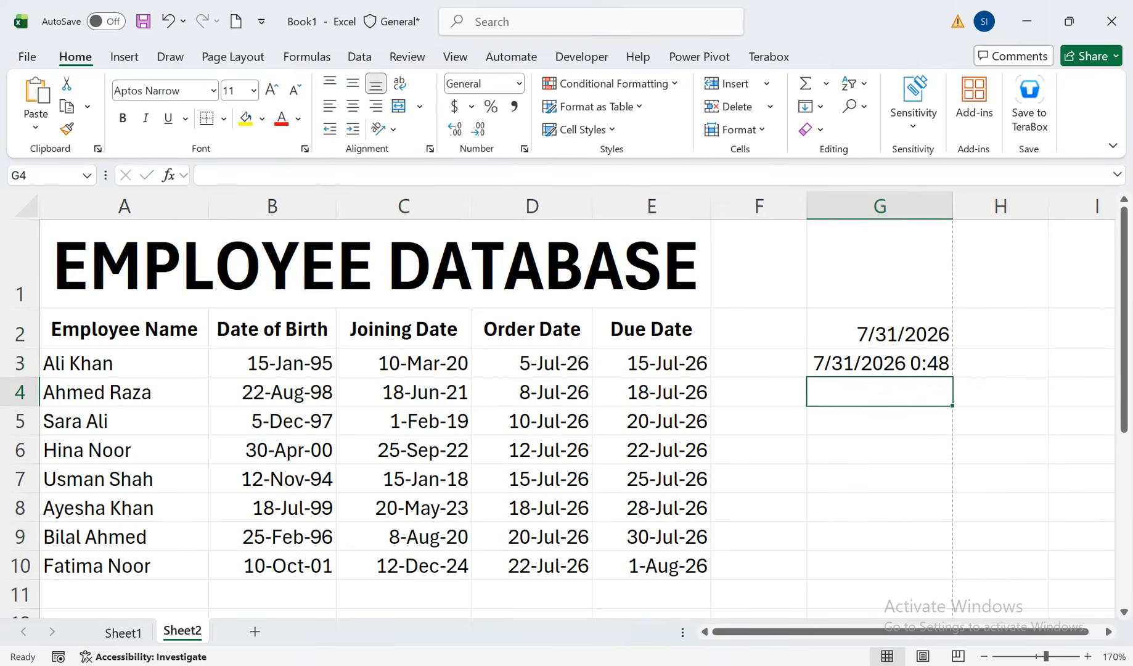
Clear the TODAY and NOW formulas from cells G2:G3
{"action": "key", "text": "Up"}
{"action": "key", "text": "Up"}
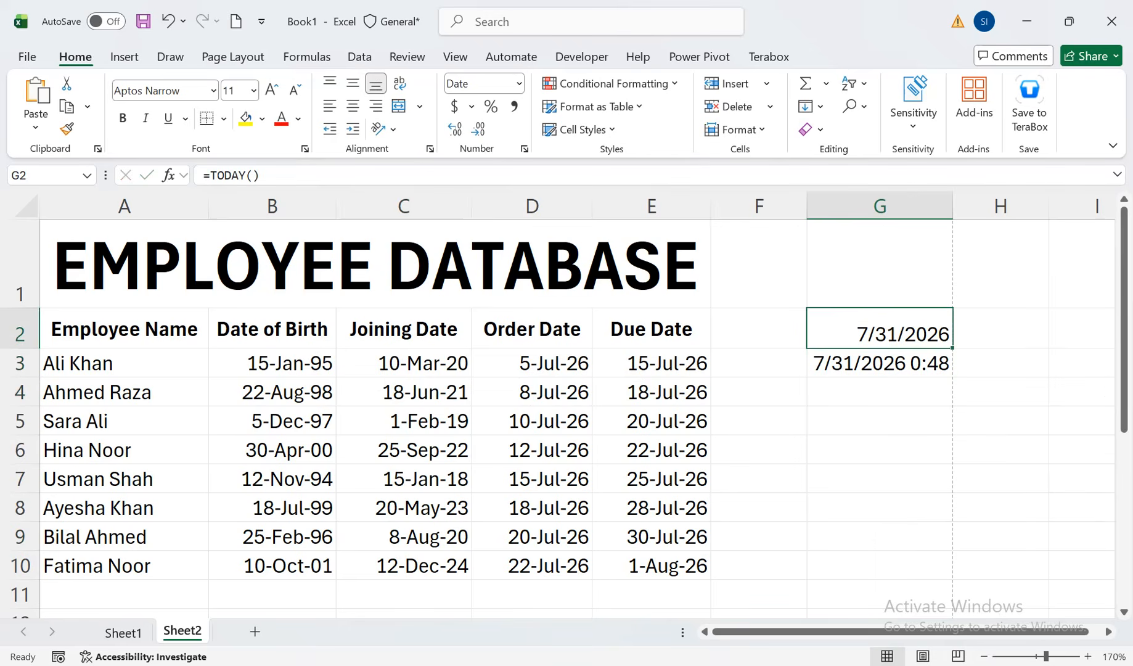
{"action": "key", "text": "shift+Down"}
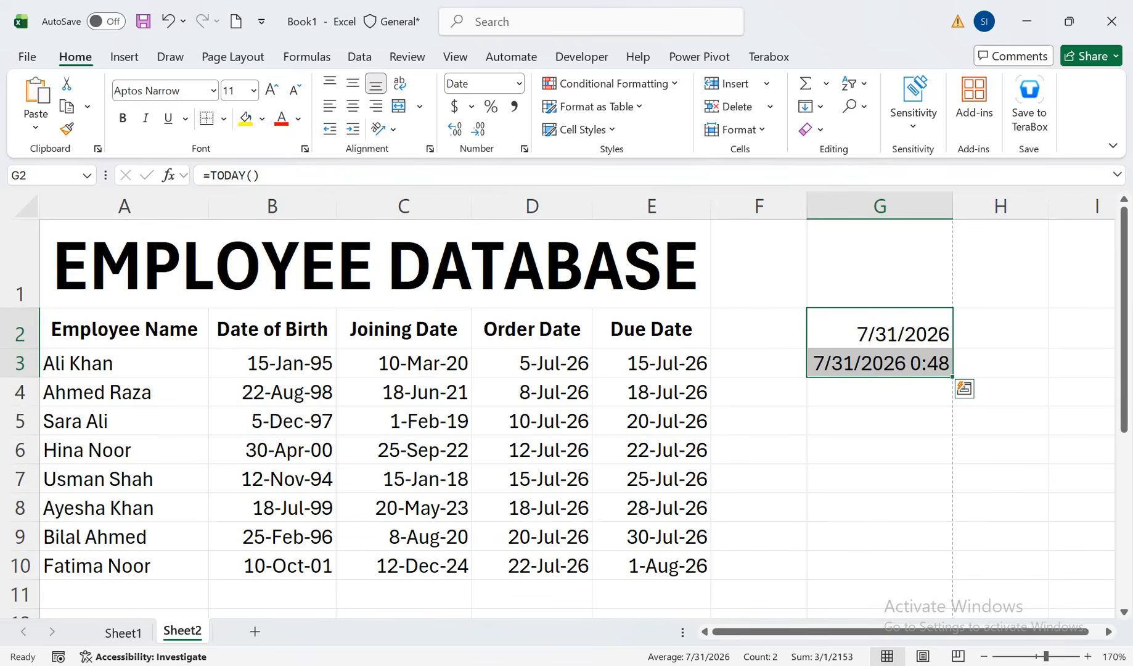
{"action": "key", "text": "Delete"}
{"action": "key", "text": "Down"}
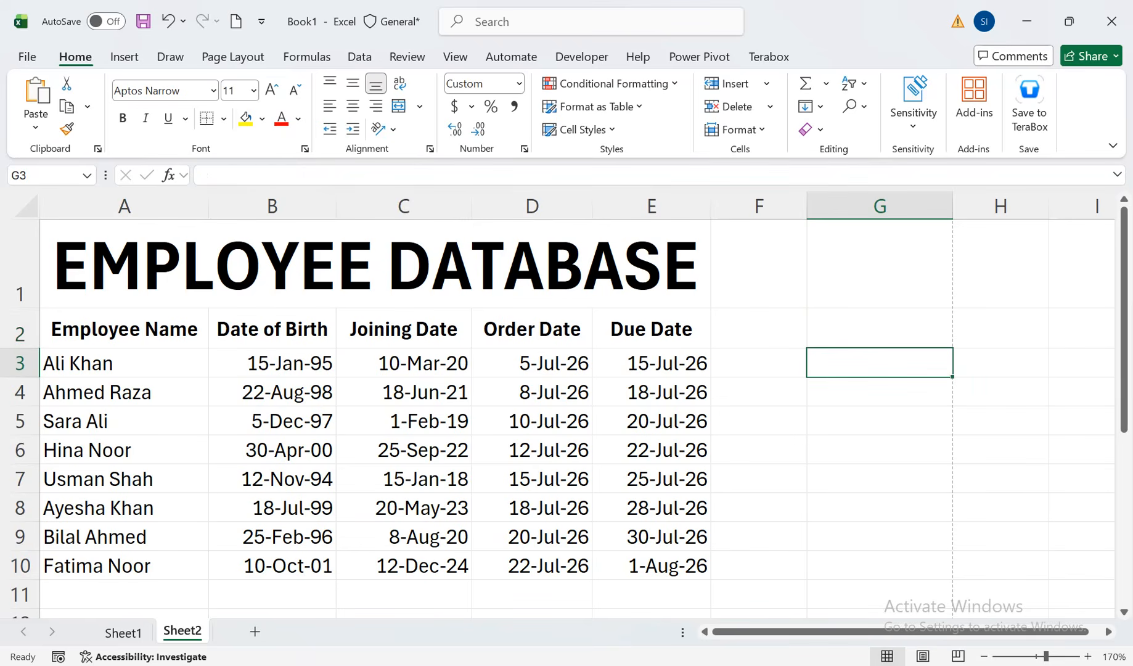
Enter =DAY(E3) in cell G3 to extract the day of the first due date, and give the cell the General number format
{"action": "key", "text": "Up"}
{"action": "key", "text": "Down"}
{"action": "type", "text": "=DAY("}
{"action": "key", "text": "Left"}
{"action": "key", "text": "Left"}
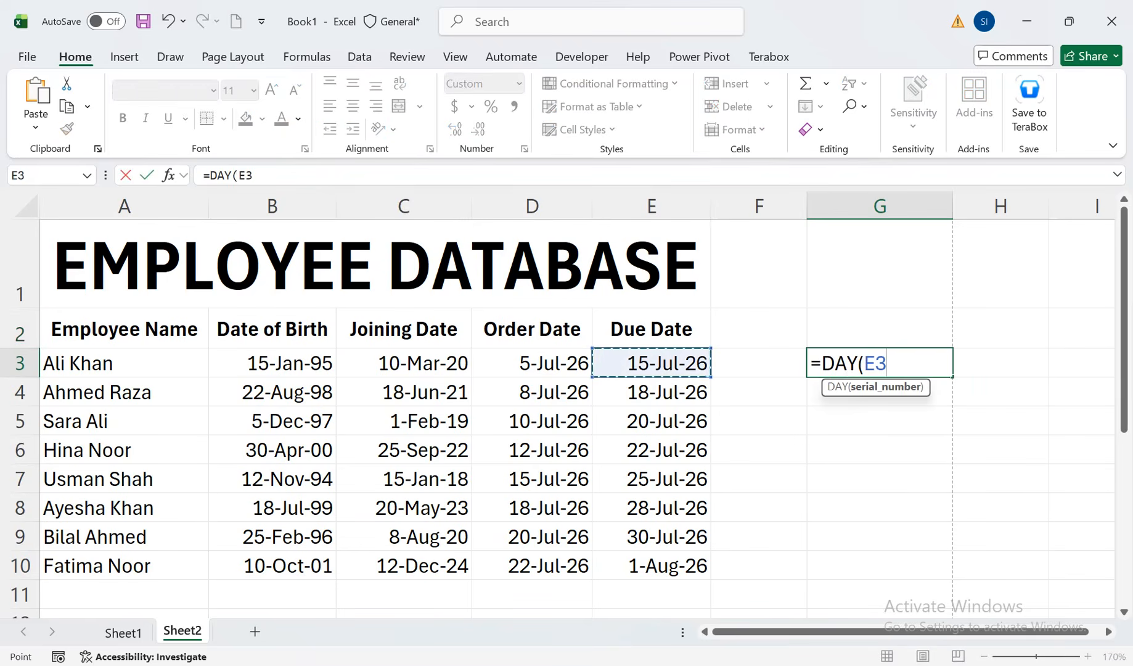
{"action": "type", "text": ")"}
{"action": "key", "text": "Return"}
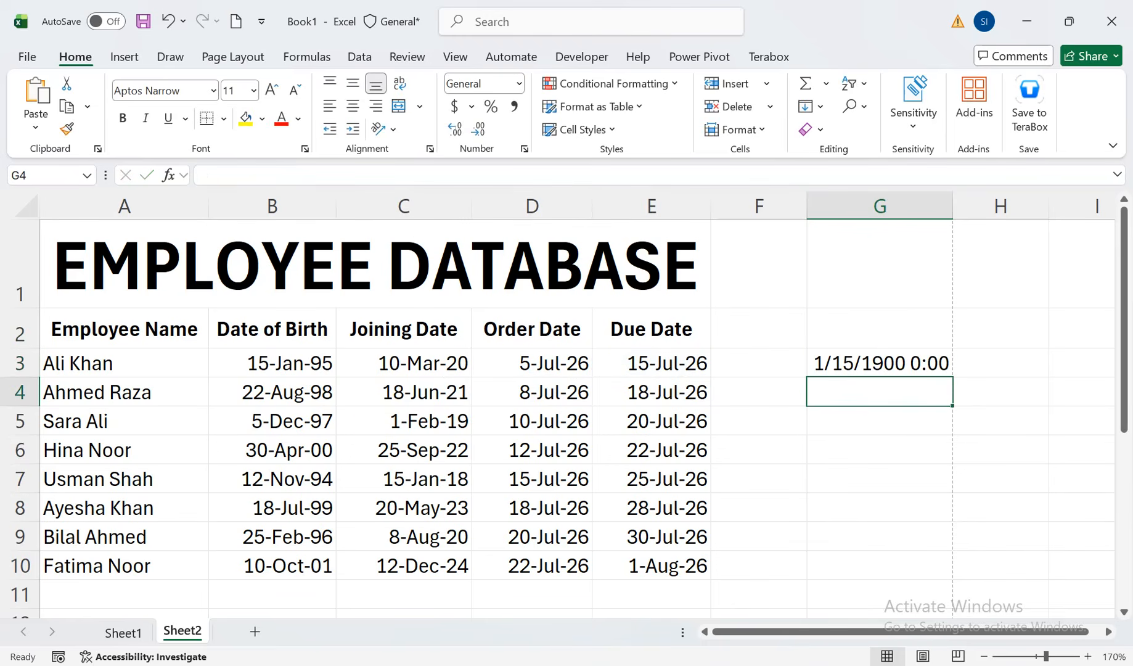
{"action": "key", "text": "Up"}
{"action": "key", "text": "ctrl+shift+grave"}
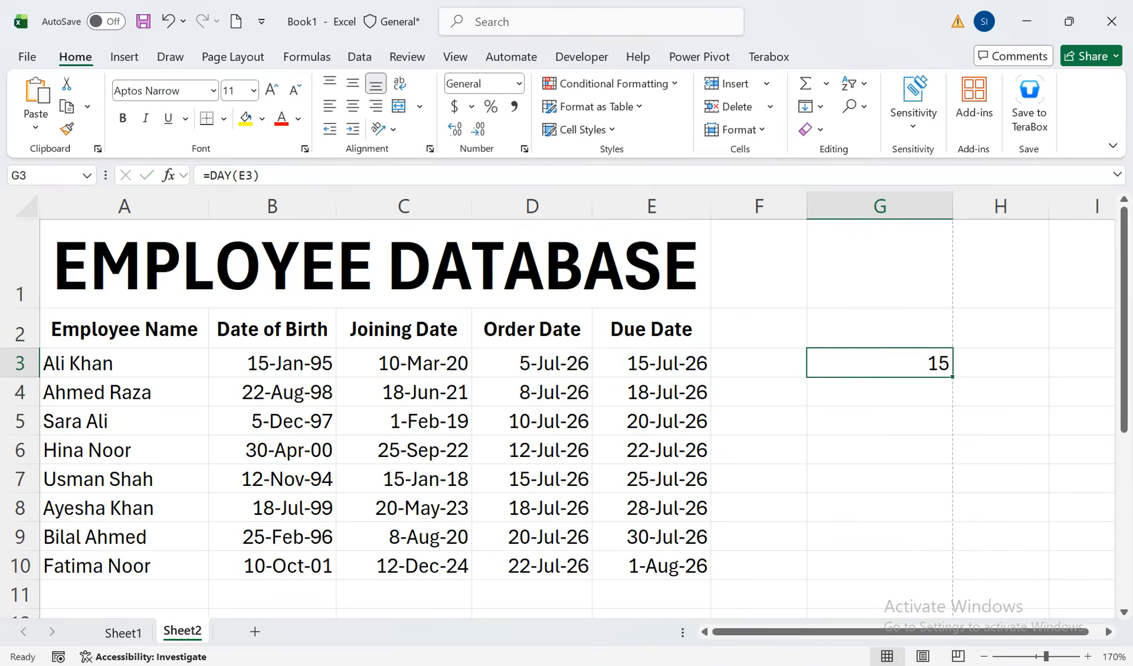
Fill the DAY formula from G3 down to G10 and center the values horizontally
{"action": "left_click", "coordinate": [652, 363]}
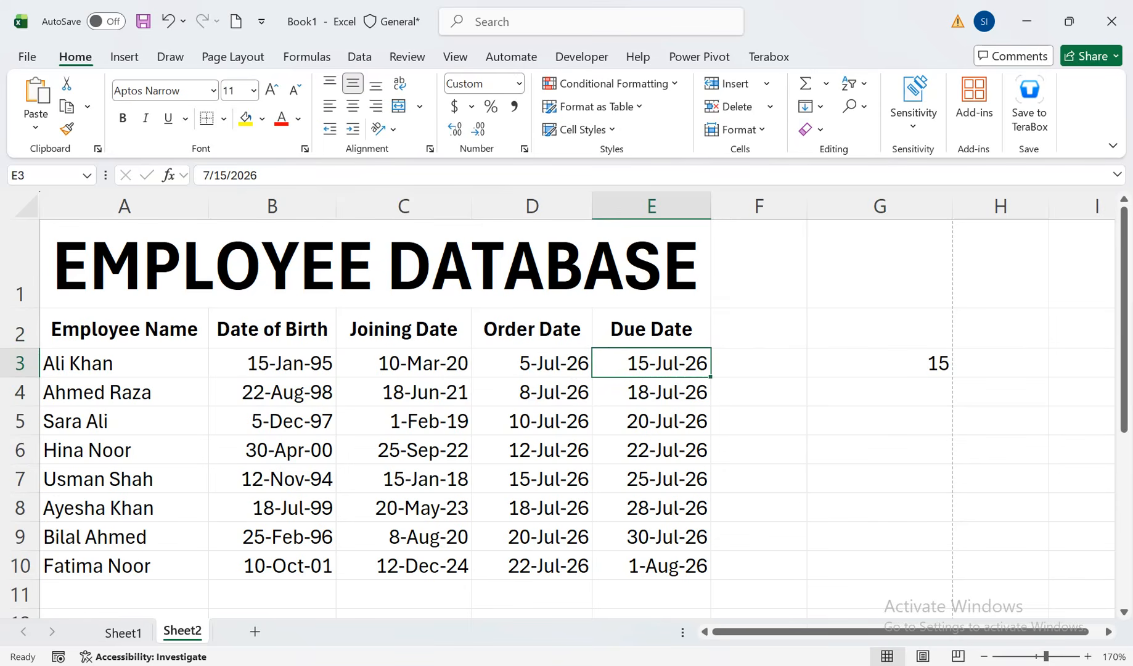
{"action": "double_click", "coordinate": [865, 363]}
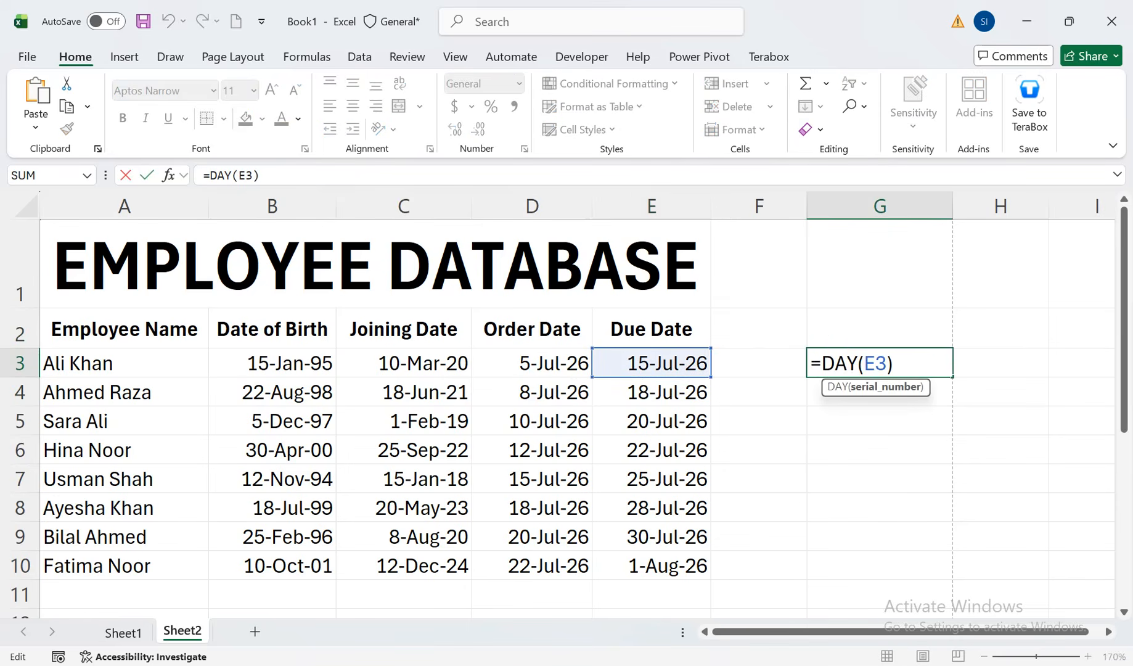
{"action": "key", "text": "Return"}
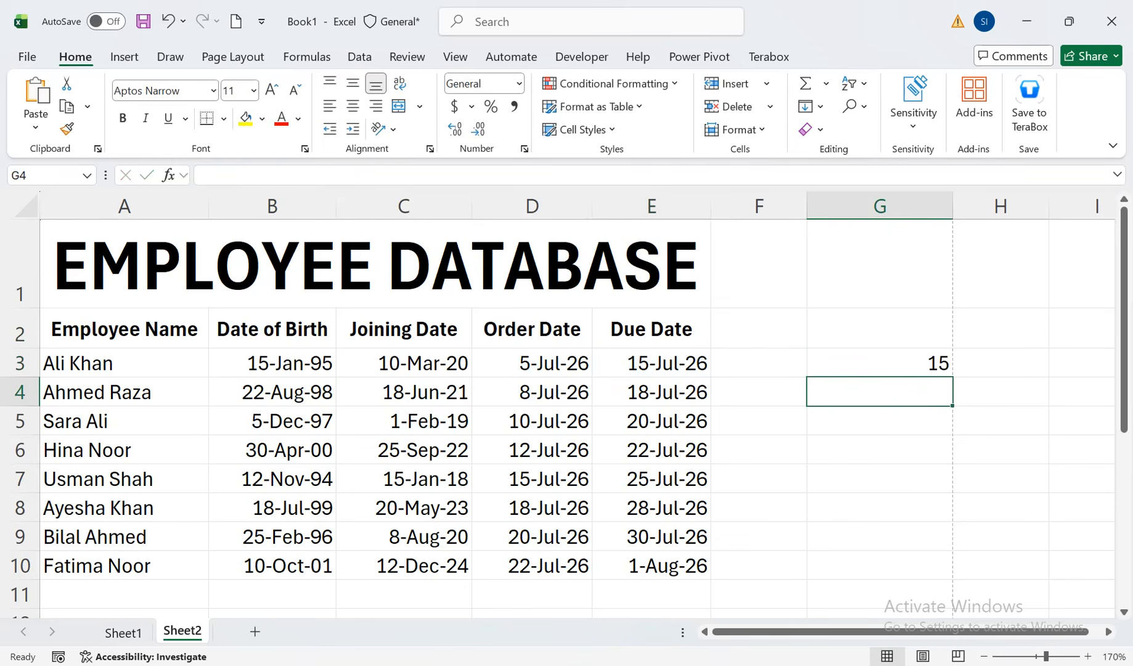
{"action": "left_click", "coordinate": [880, 363]}
{"action": "left_click_drag", "start_coordinate": [953, 377], "coordinate": [953, 578]}
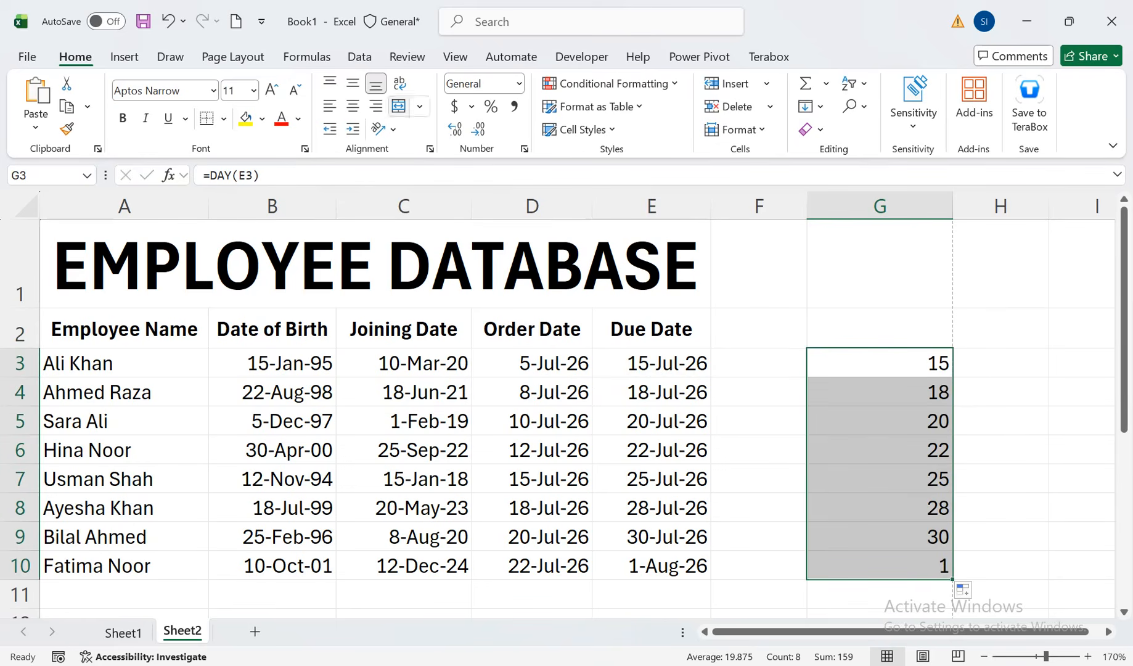
{"action": "left_click", "coordinate": [353, 106]}
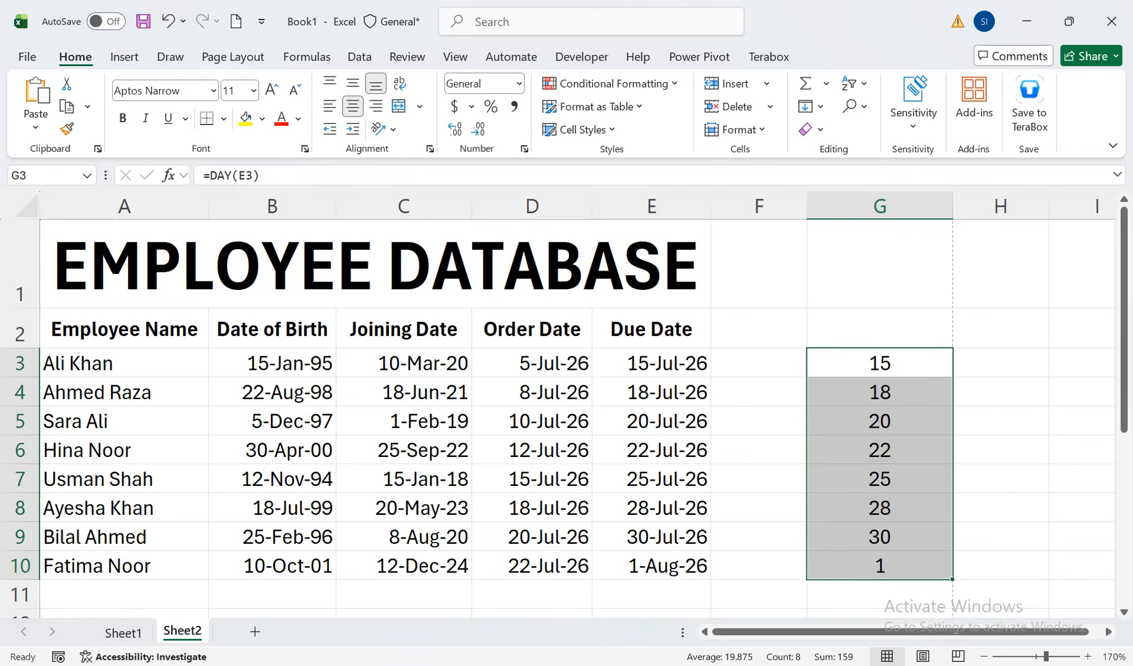
Clear the DAY formulas from cells G3:G10
{"action": "left_click", "coordinate": [880, 328]}
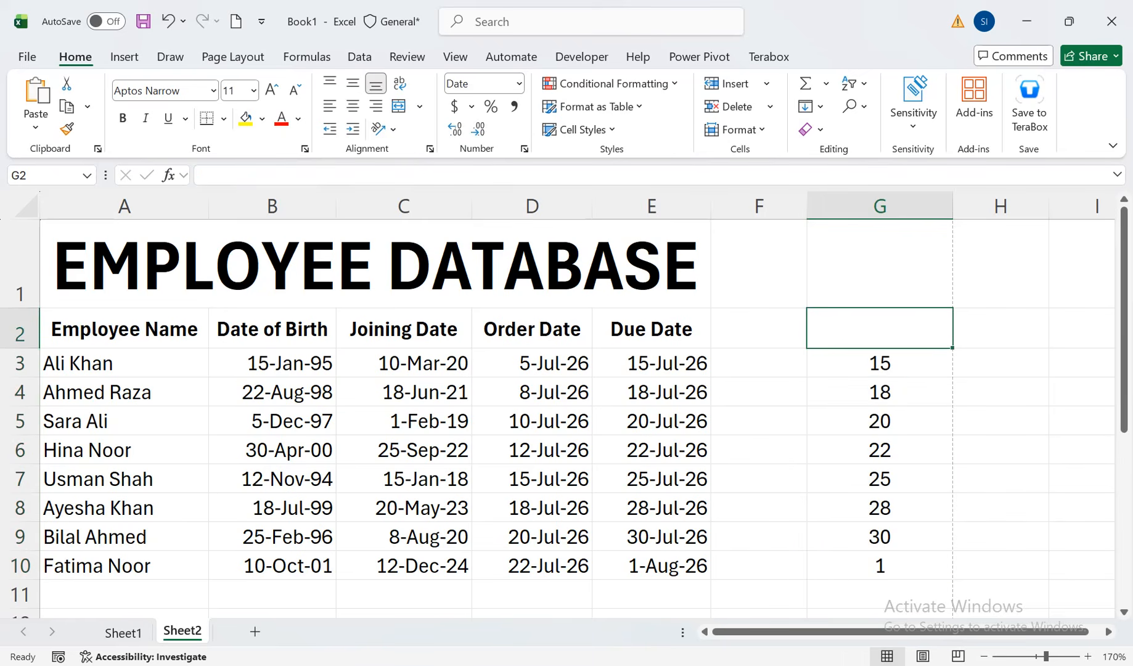
{"action": "key", "text": "Down"}
{"action": "key", "text": "shift+Down"}
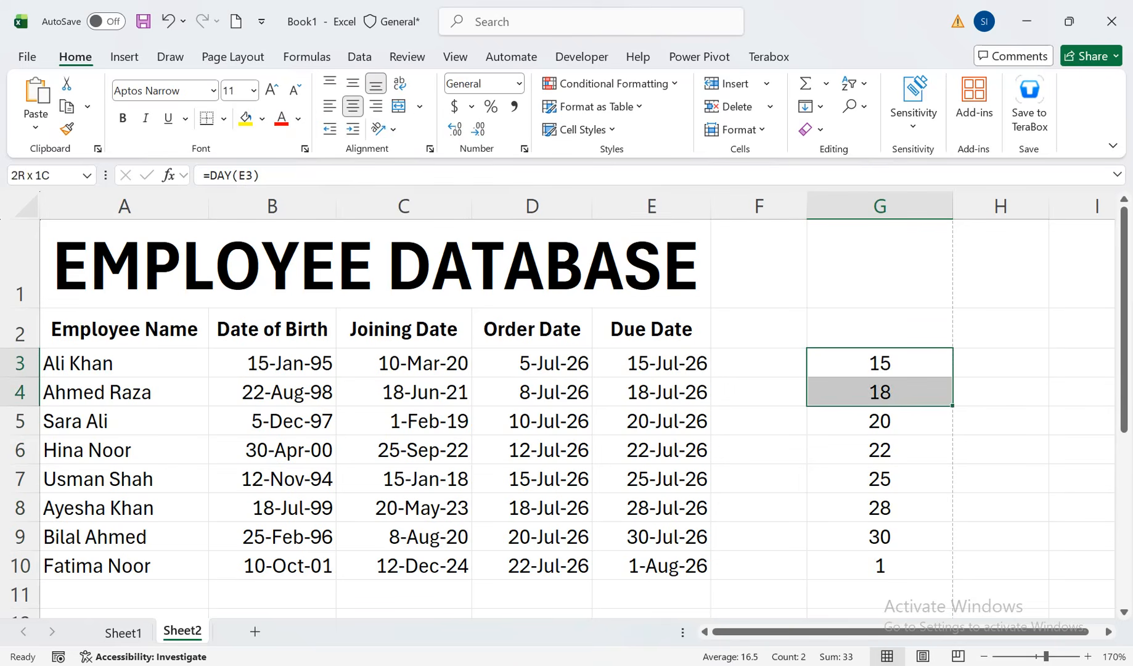
{"action": "key", "text": "Delete"}
{"action": "key", "text": "ctrl+z"}
{"action": "key", "text": "ctrl+shift+Down"}
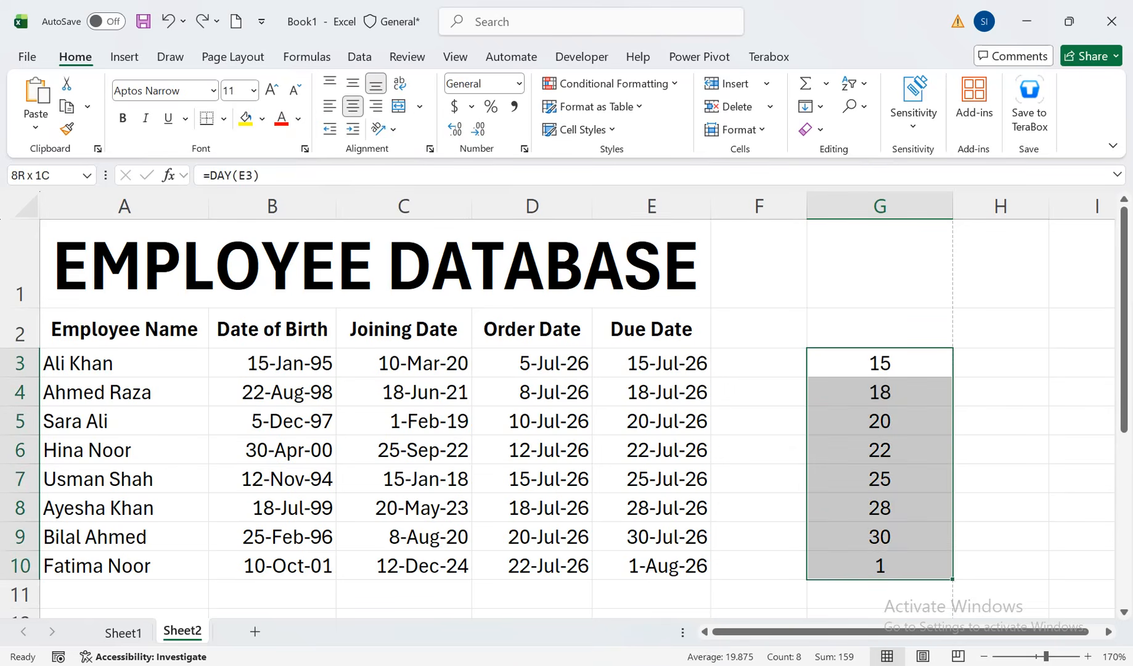
{"action": "key", "text": "Delete"}
Enter =MONTH(E3) in cell G3 and fill it down to G10 to extract the month of each due date
{"action": "key", "text": "Up"}
{"action": "key", "text": "Down"}
{"action": "type", "text": "=MONTH("}
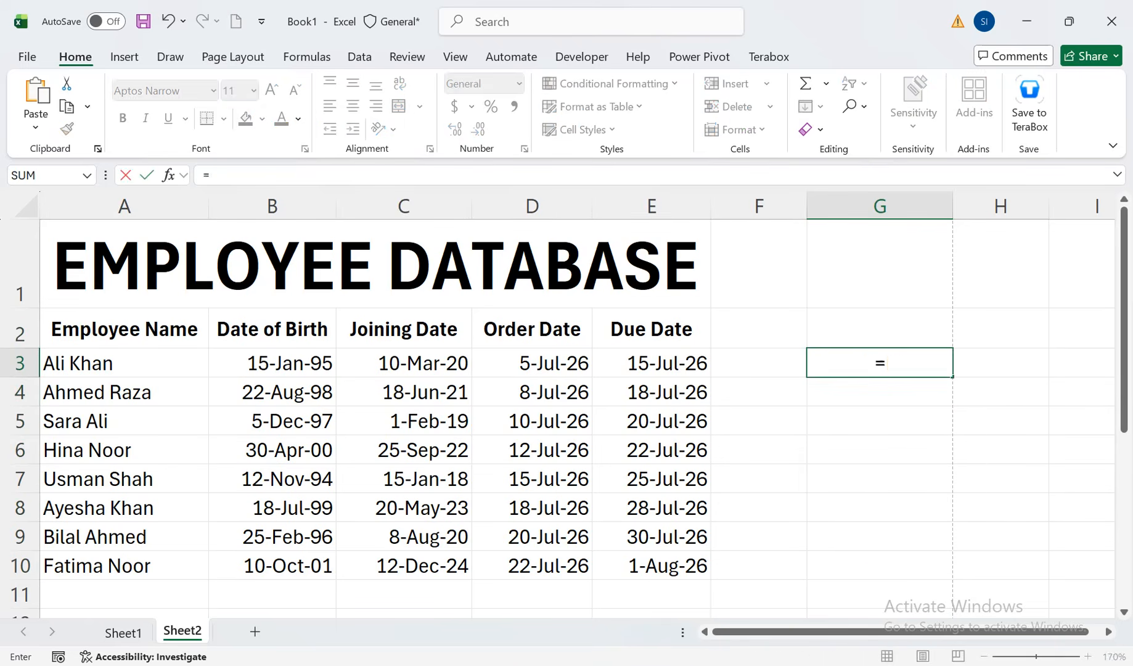
{"action": "key", "text": "Left"}
{"action": "key", "text": "Left"}
{"action": "key", "text": "Return"}
{"action": "key", "text": "Up"}
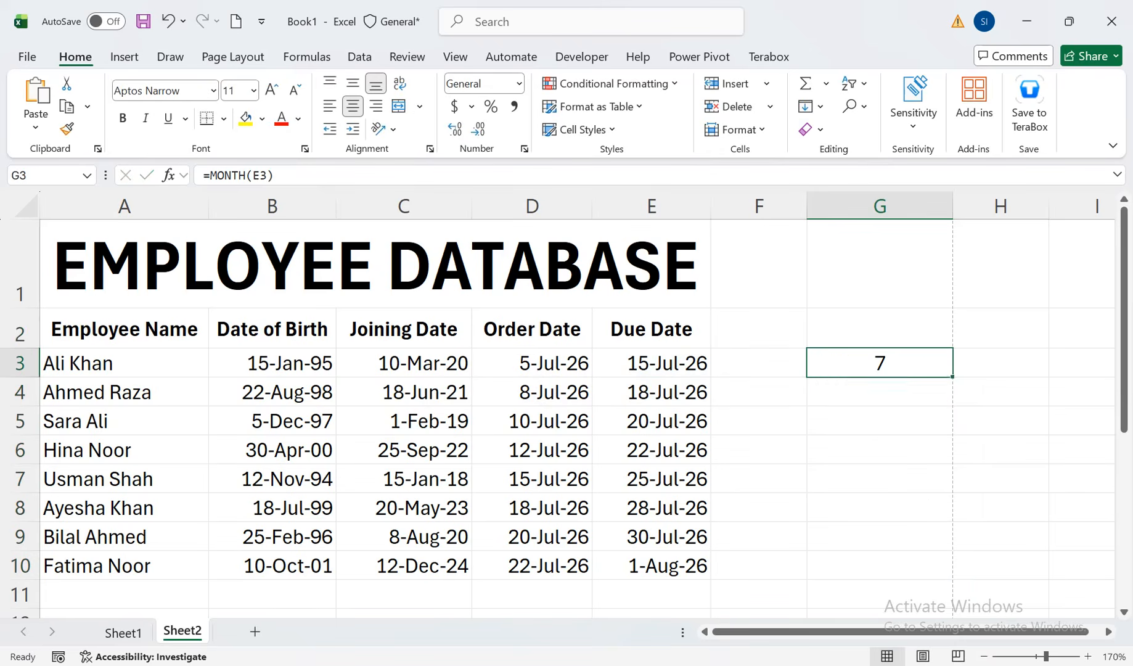
{"action": "key", "text": "shift+Down"}
{"action": "key", "text": "shift+Down"}
{"action": "key", "text": "shift+Down"}
{"action": "key", "text": "shift+Down"}
{"action": "key", "text": "shift+Down"}
{"action": "key", "text": "shift+Down"}
{"action": "key", "text": "shift+Down"}
{"action": "key", "text": "ctrl+d"}
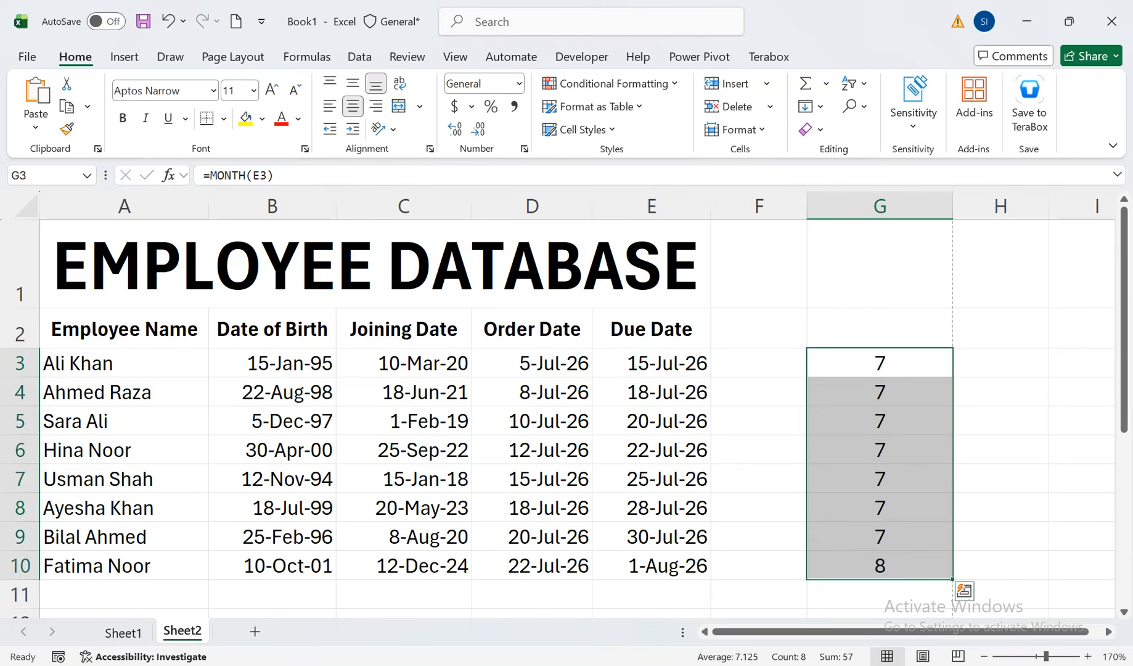
Clear the MONTH formulas from cells G3:G10 and return to G3
{"action": "key", "text": "Delete"}
{"action": "key", "text": "shift+Up"}
{"action": "key", "text": "shift+Up"}
{"action": "key", "text": "shift+Up"}
{"action": "key", "text": "shift+Up"}
{"action": "key", "text": "shift+Up"}
{"action": "key", "text": "shift+Up"}
{"action": "key", "text": "shift+Up"}
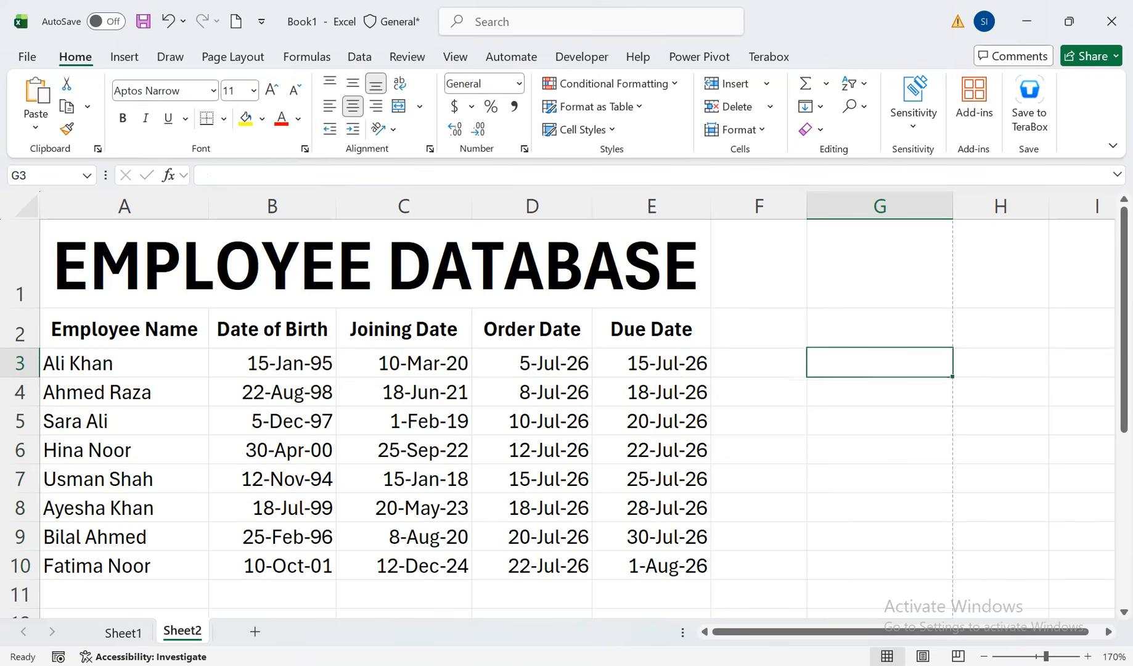
Enter =YEAR(E3) in cell G3 and fill it down to G10 to extract the year of each due date
{"action": "type", "text": "=YEAR("}
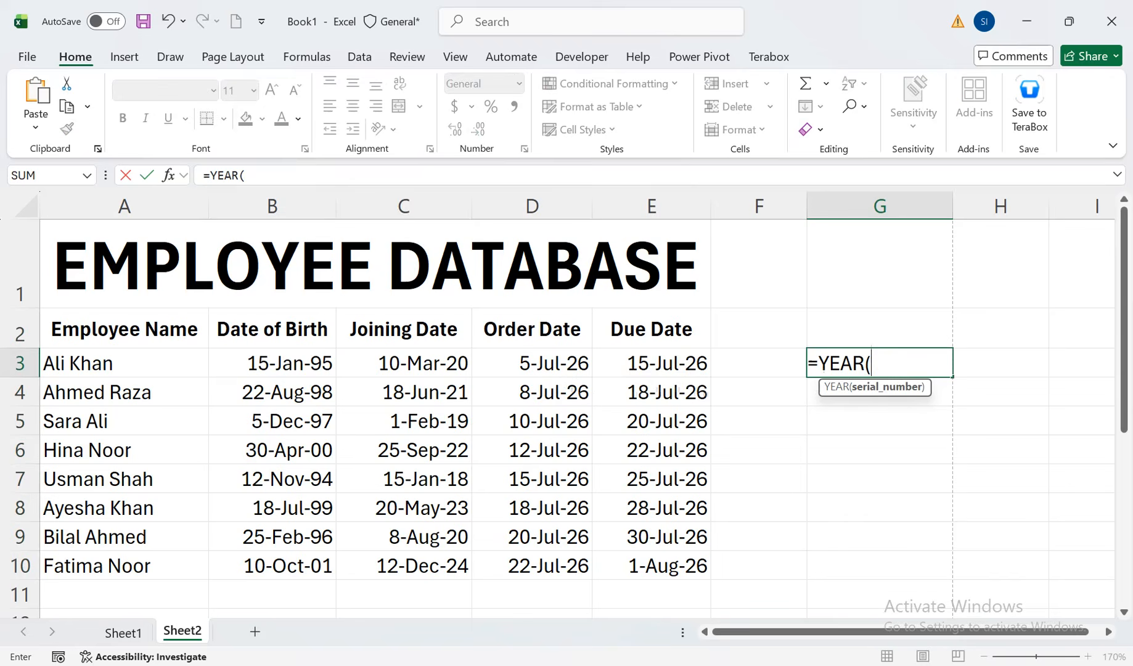
{"action": "key", "text": "Left"}
{"action": "key", "text": "Left"}
{"action": "type", "text": ")"}
{"action": "key", "text": "Return"}
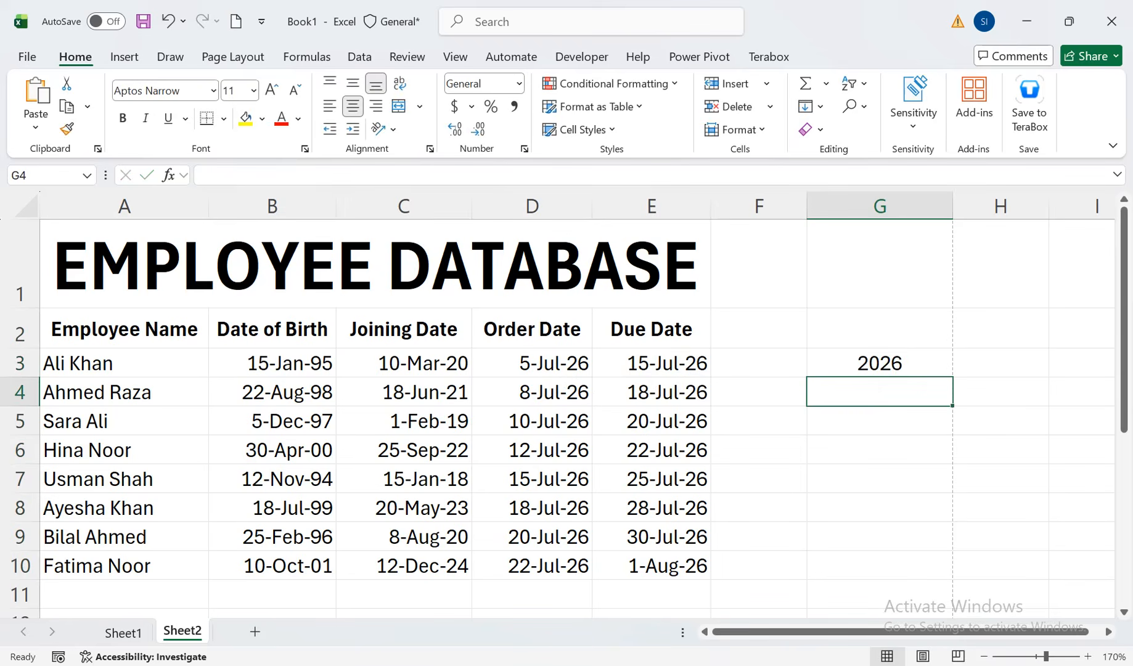
{"action": "key", "text": "Up"}
{"action": "double_click", "coordinate": [952, 376]}
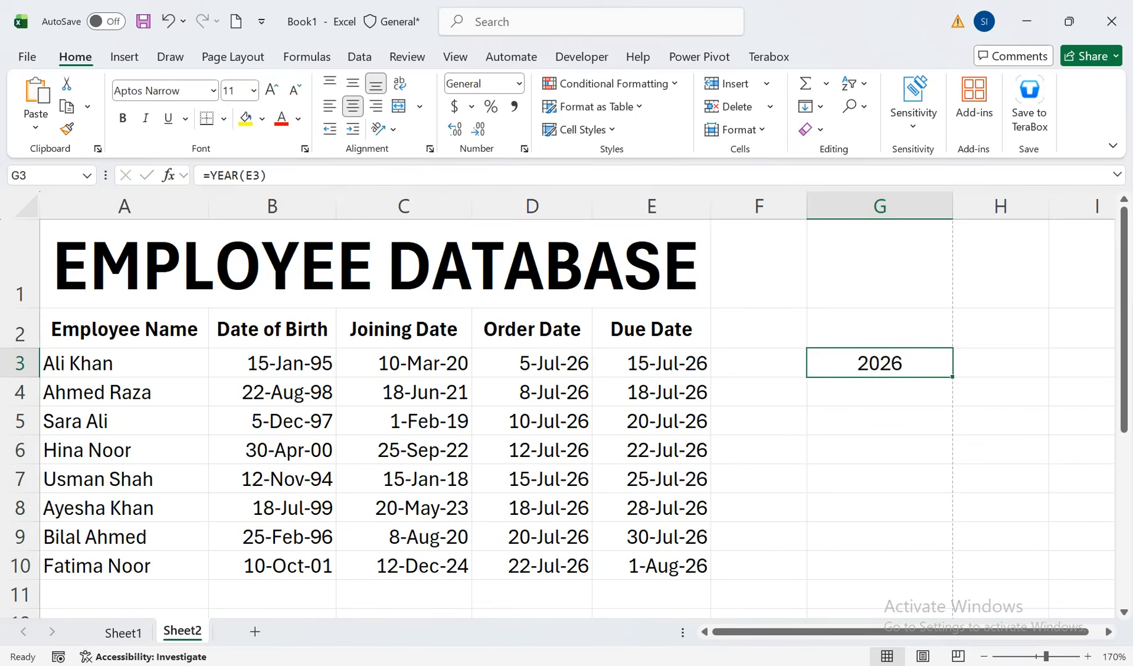
{"action": "left_click_drag", "start_coordinate": [953, 376], "coordinate": [952, 578]}
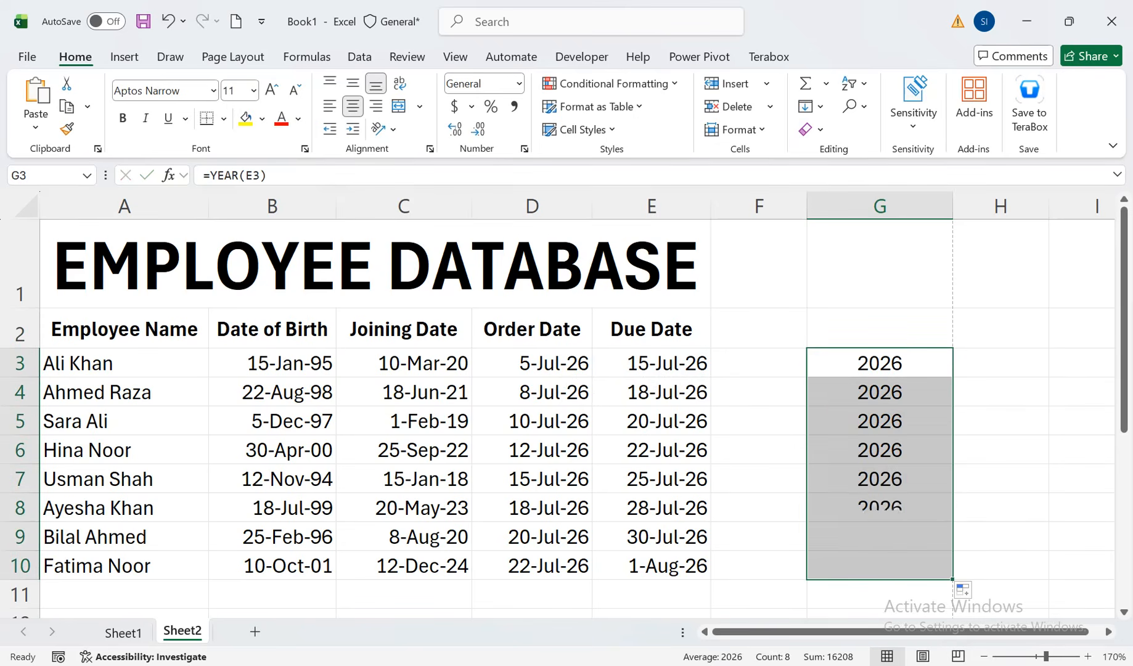
Clear the YEAR formulas from cells G3:G10 and reselect only G3
{"action": "key", "text": "Delete"}
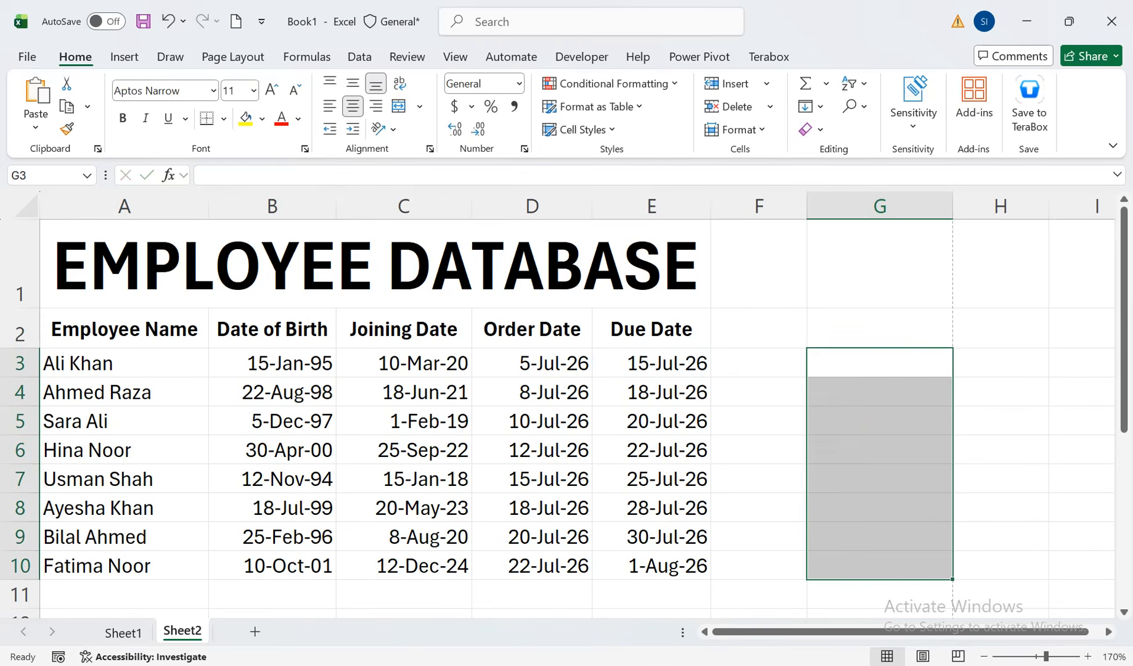
{"action": "key", "text": "Left"}
{"action": "key", "text": "Right"}
Enter =TEXT(E3,"ddd") in cell G3 to show the abbreviated weekday name of the first due date
{"action": "type", "text": "=TEX"}
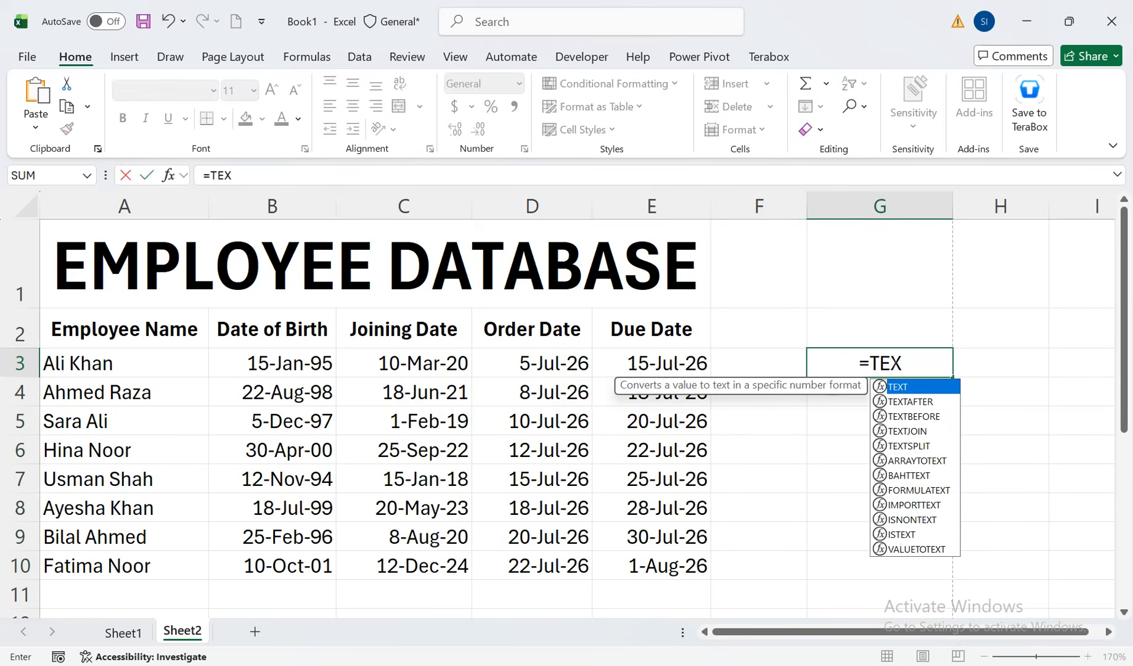
{"action": "key", "text": "Tab"}
{"action": "key", "text": "Left"}
{"action": "key", "text": "Left"}
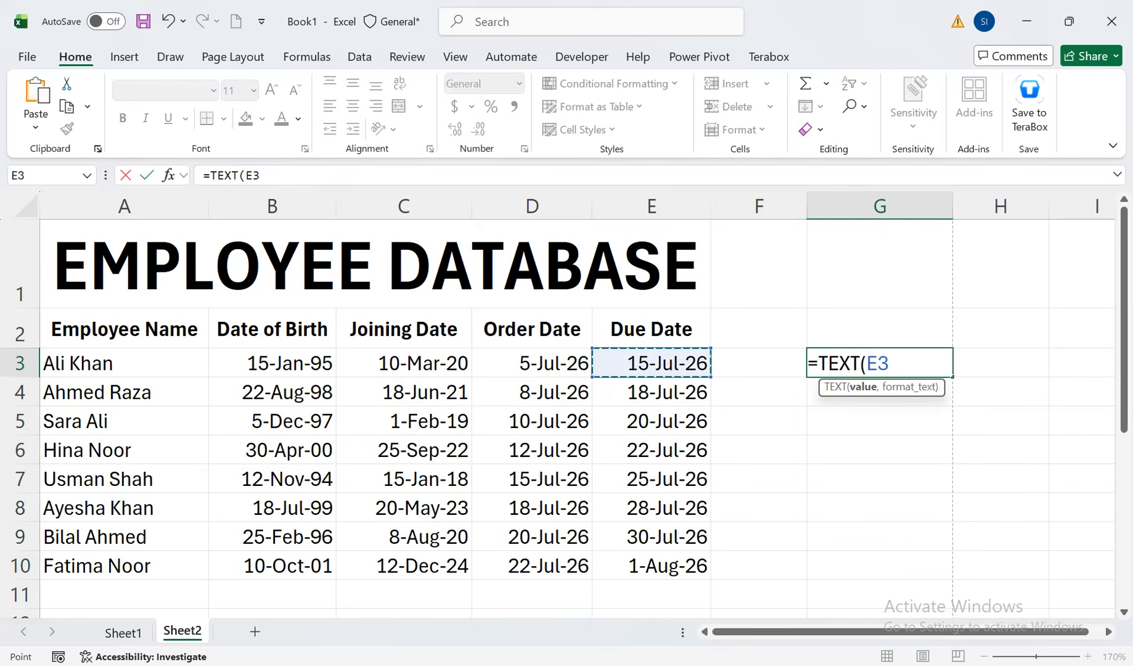
{"action": "type", "text": ",\"d"}
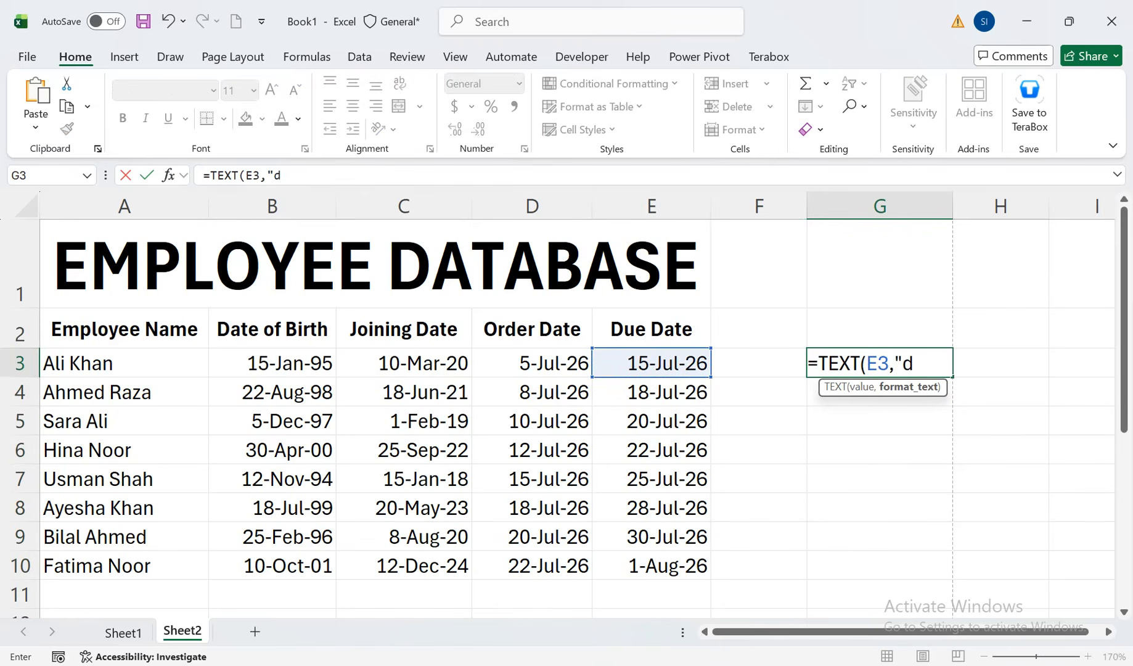
{"action": "type", "text": "dd\")"}
{"action": "key", "text": "Return"}
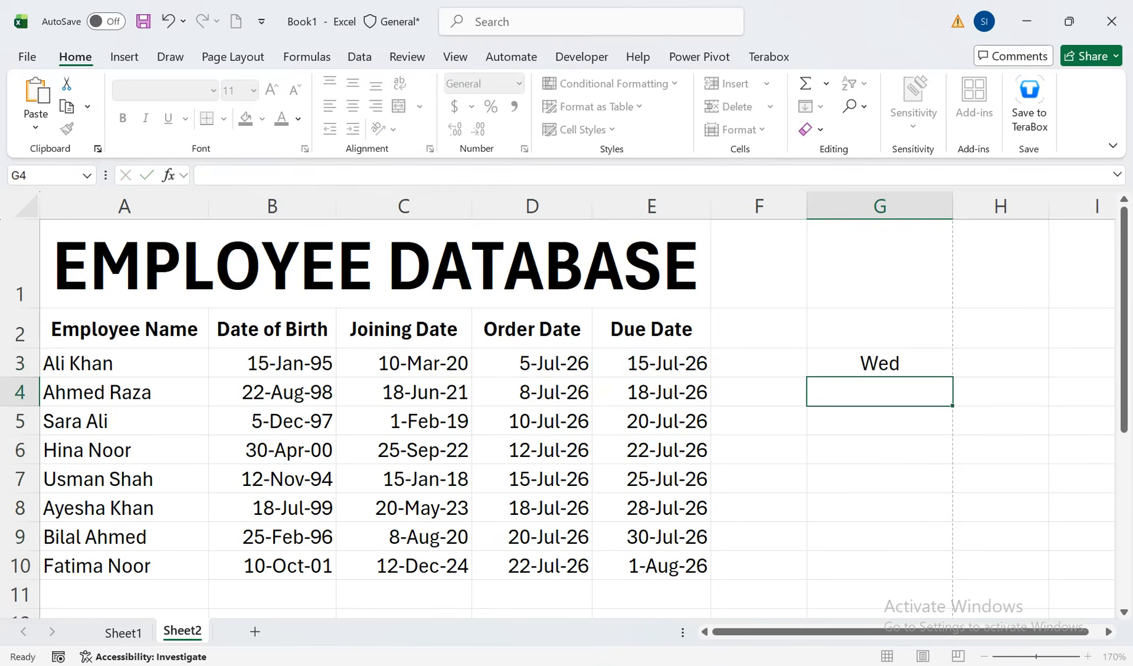
Replace the weekday formula in cell G3 with =TEXT(E3,"MMM") to show the abbreviated month name of the due date
{"action": "key", "text": "Up"}
{"action": "key", "text": "Delete"}
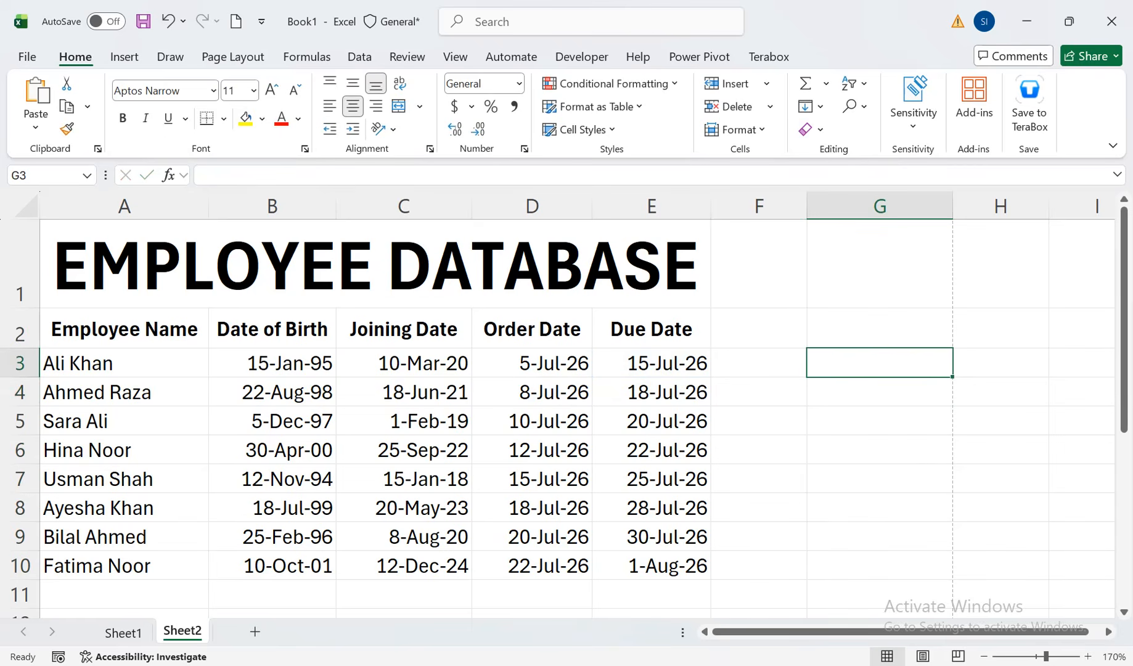
{"action": "type", "text": "=TEXT("}
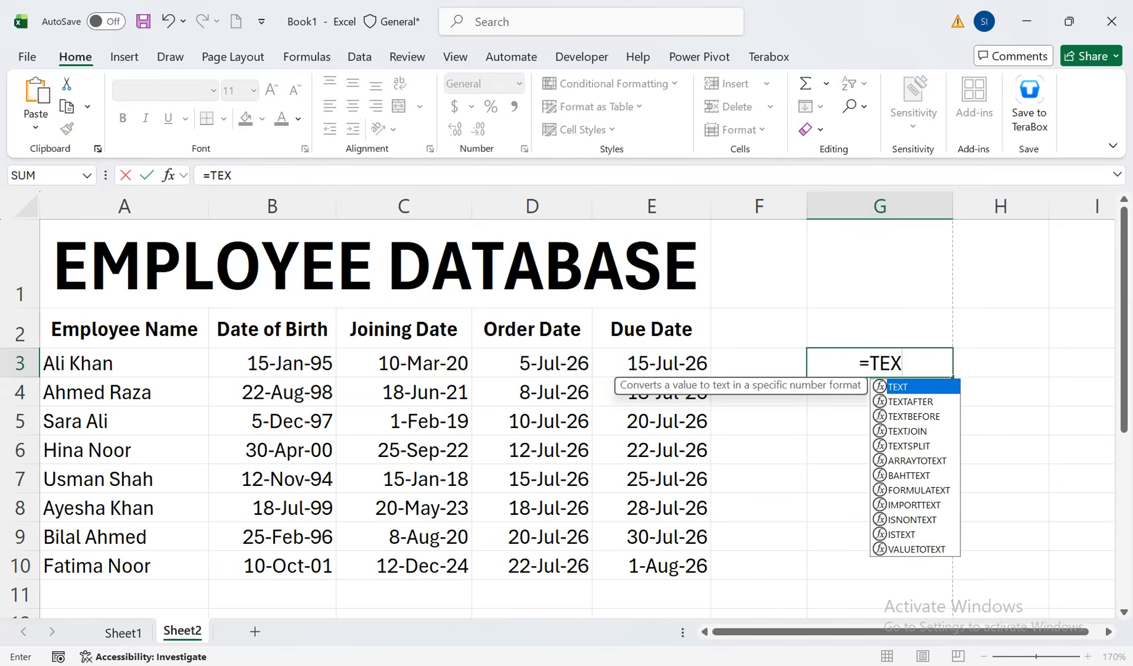
{"action": "key", "text": "Left"}
{"action": "key", "text": "Left"}
{"action": "type", "text": ",\""}
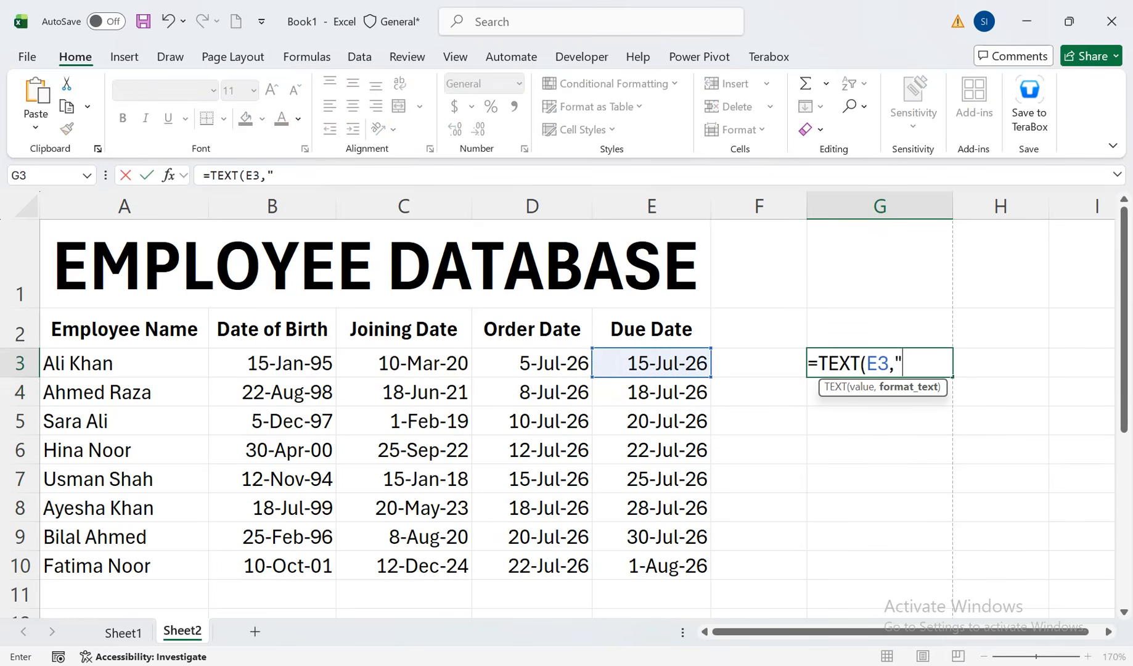
{"action": "type", "text": "MMM\""}
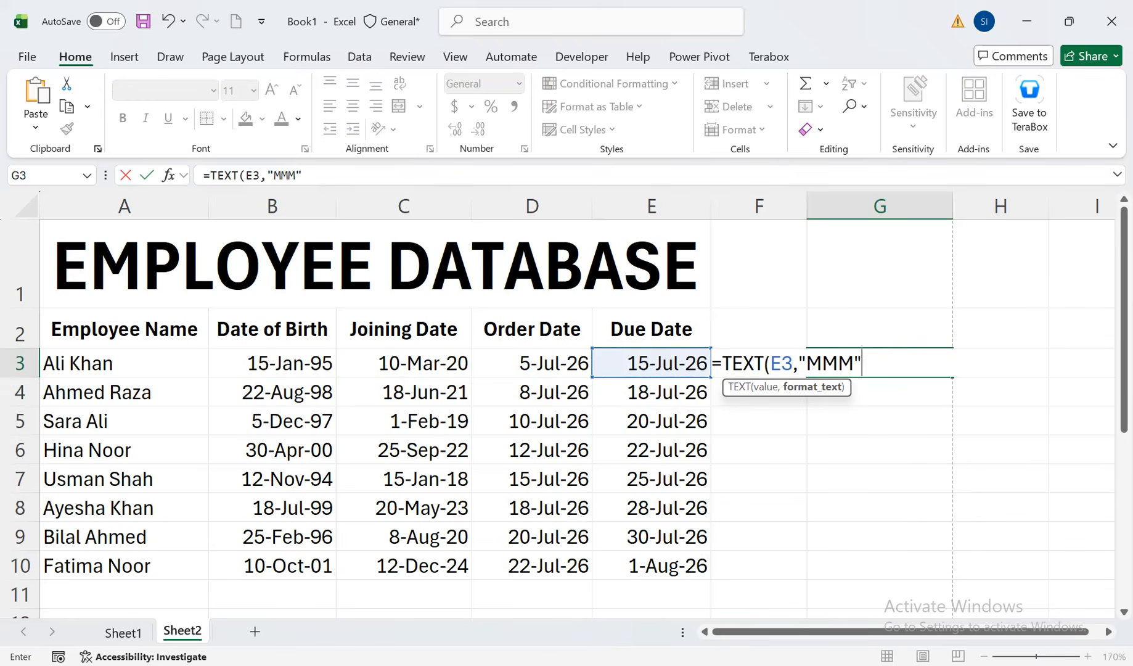
{"action": "type", "text": ")"}
{"action": "key", "text": "Return"}
Fill the due date's abbreviated month name from G3 down to G10
{"action": "key", "text": "Up"}
{"action": "key", "text": "shift+Down"}
{"action": "key", "text": "shift+Down"}
{"action": "key", "text": "shift+Down"}
{"action": "key", "text": "shift+Down"}
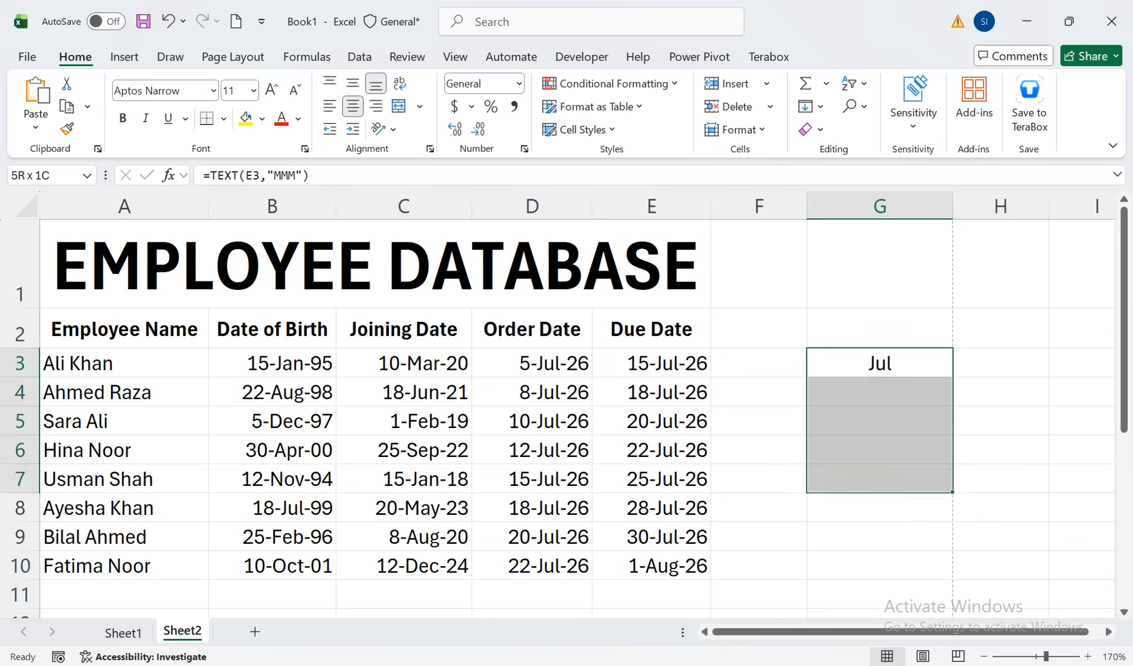
{"action": "key", "text": "shift+Down"}
{"action": "key", "text": "shift+Down"}
{"action": "key", "text": "shift+Down"}
{"action": "key", "text": "ctrl+d"}
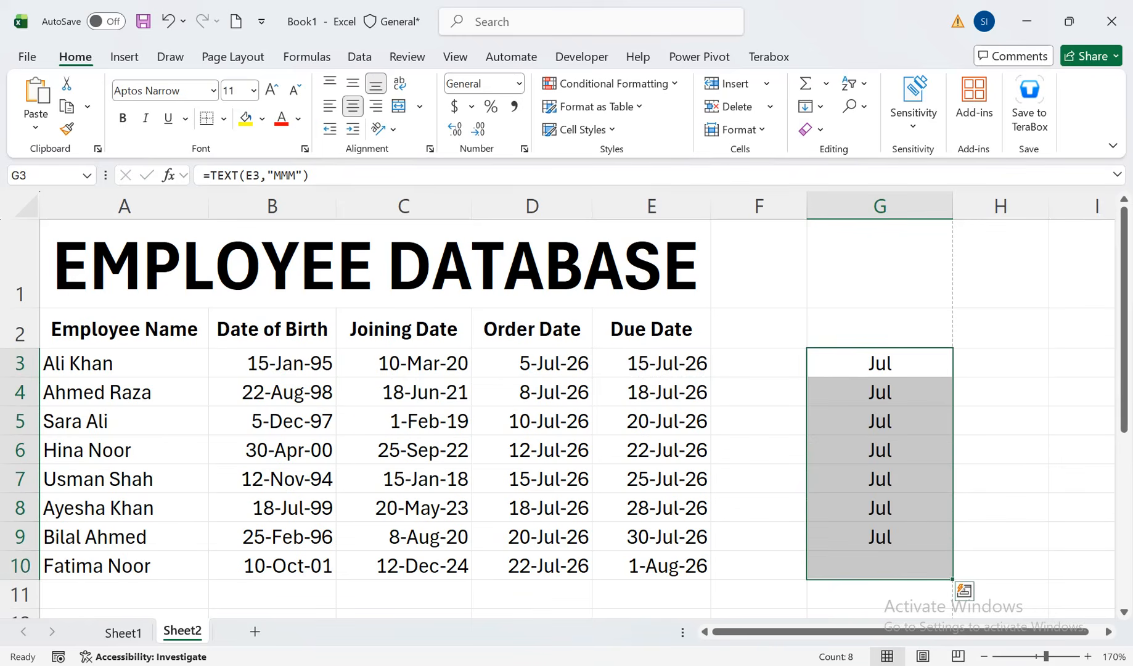
Clear the due date month names from G3:G10 and reselect only G3
{"action": "key", "text": "Delete"}
{"action": "key", "text": "Left"}
{"action": "key", "text": "Right"}
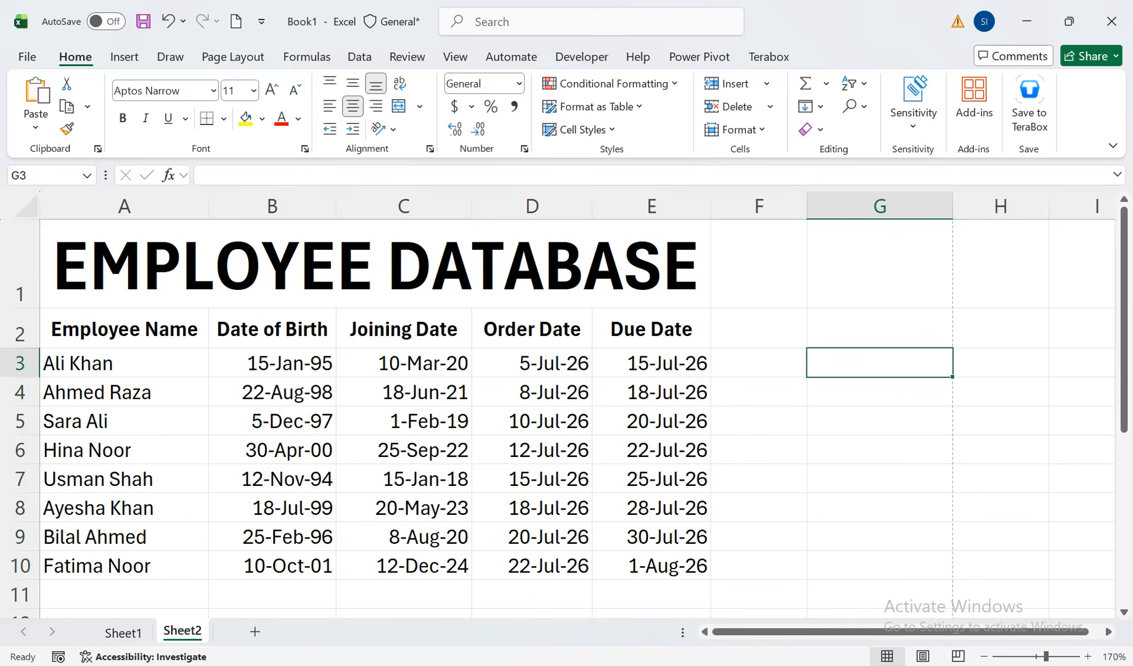
Enter =TEXT(C3,"MMM") in cell G3 to show the abbreviated month name of the first joining date
{"action": "type", "text": "=TEXT("}
{"action": "key", "text": "Left"}
{"action": "key", "text": "Left"}
{"action": "key", "text": "Left"}
{"action": "key", "text": "Left"}
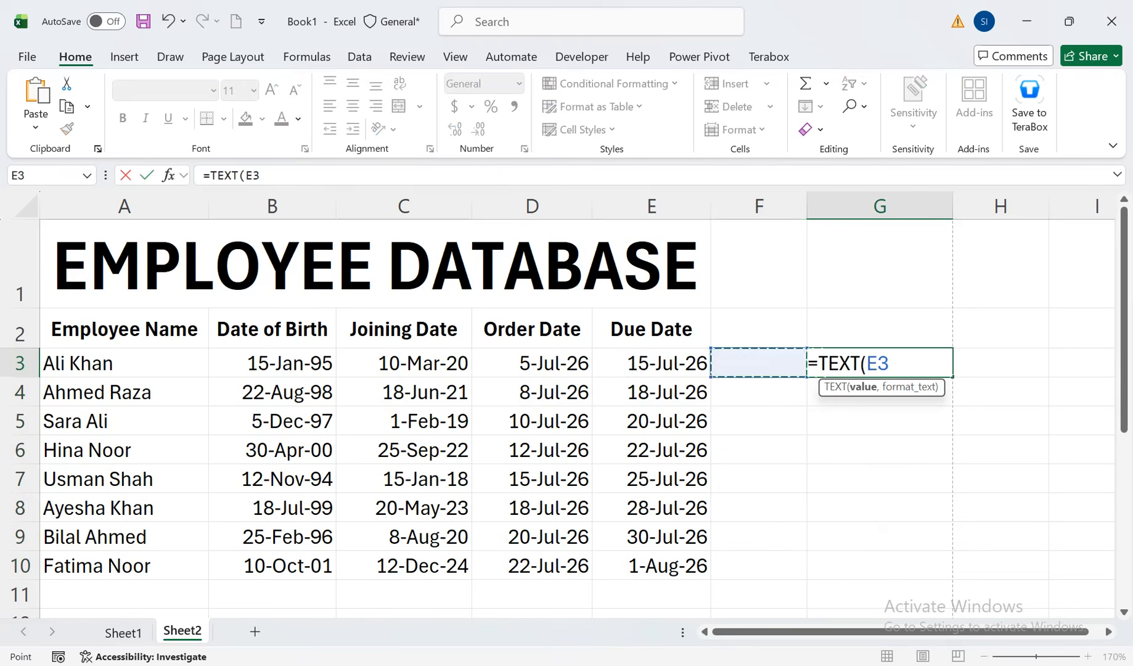
{"action": "type", "text": ","}
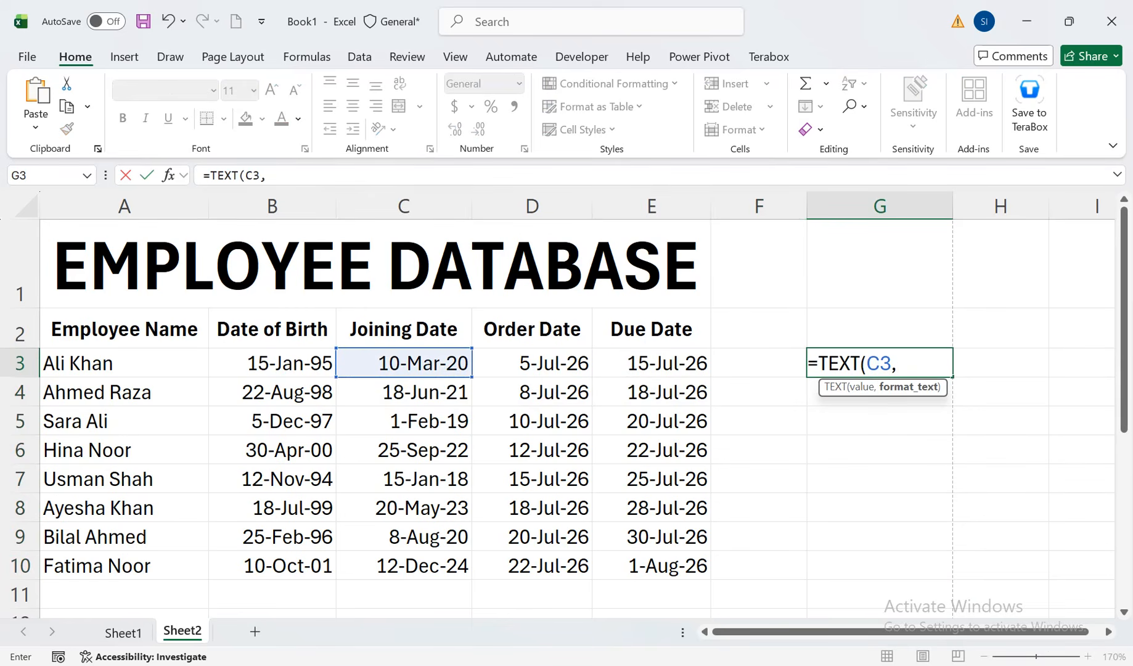
{"action": "type", "text": "\"MMM\")"}
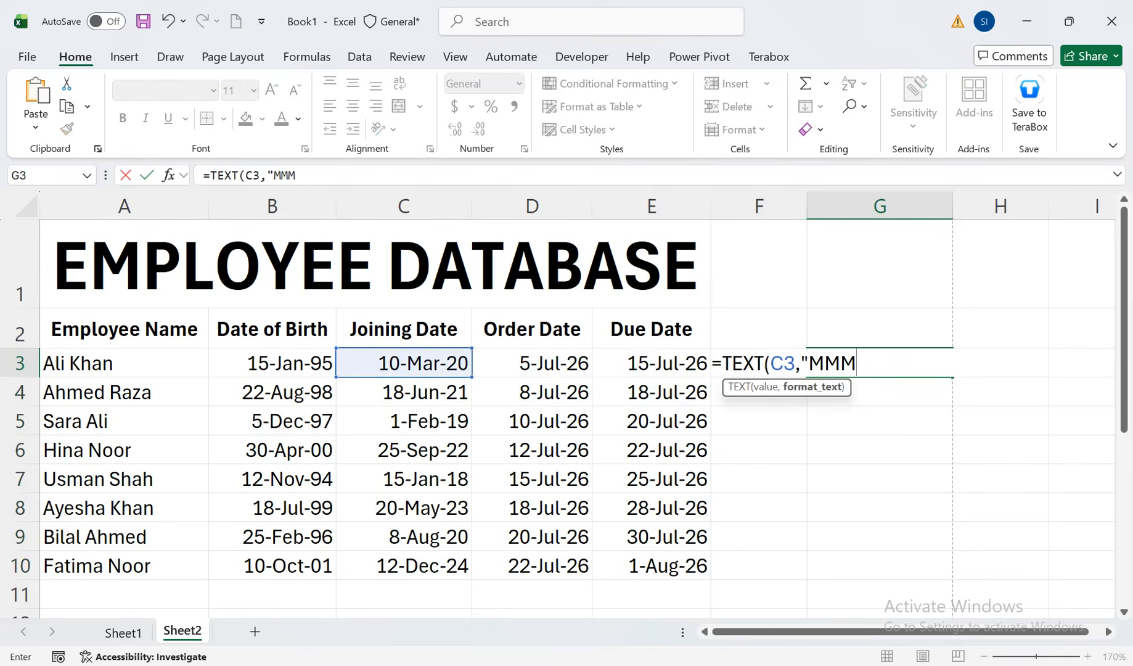
{"action": "key", "text": "Return"}
Fill the joining date's abbreviated month name from G3 down to G10
{"action": "key", "text": "Up"}
{"action": "key", "text": "shift+Down"}
{"action": "key", "text": "shift+Down"}
{"action": "key", "text": "shift+Down"}
{"action": "key", "text": "shift+Down"}
{"action": "key", "text": "shift+Down"}
{"action": "key", "text": "shift+Down"}
{"action": "key", "text": "shift+Down"}
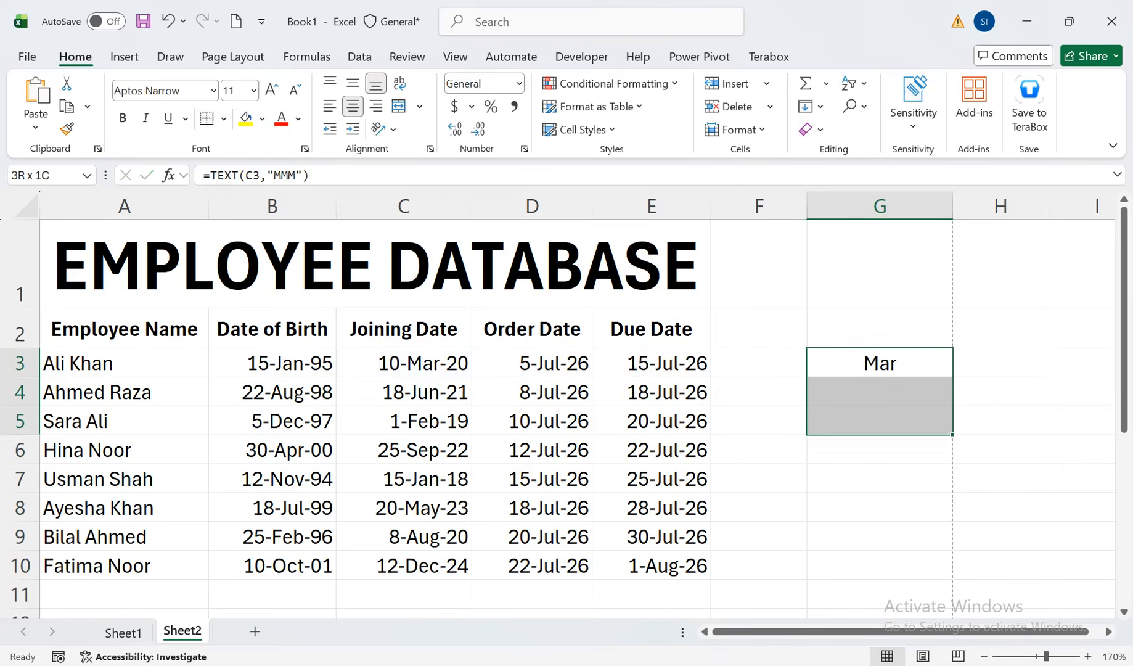
{"action": "key", "text": "ctrl+e"}
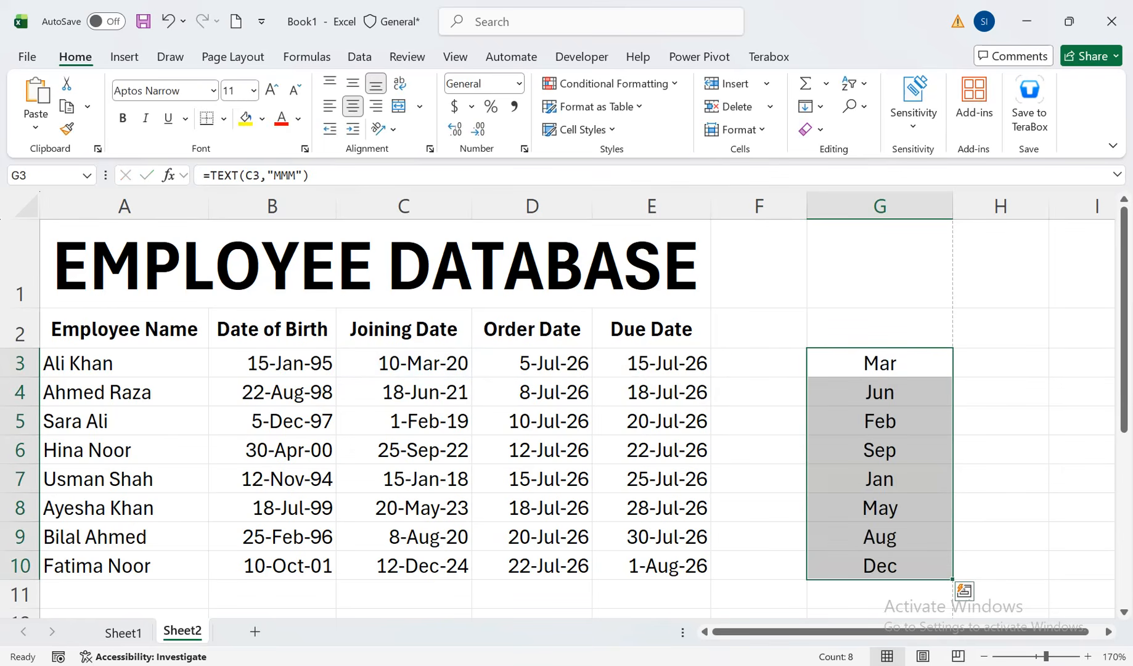
Clear the joining date month names from G3:G10 and return to G3
{"action": "key", "text": "Delete"}
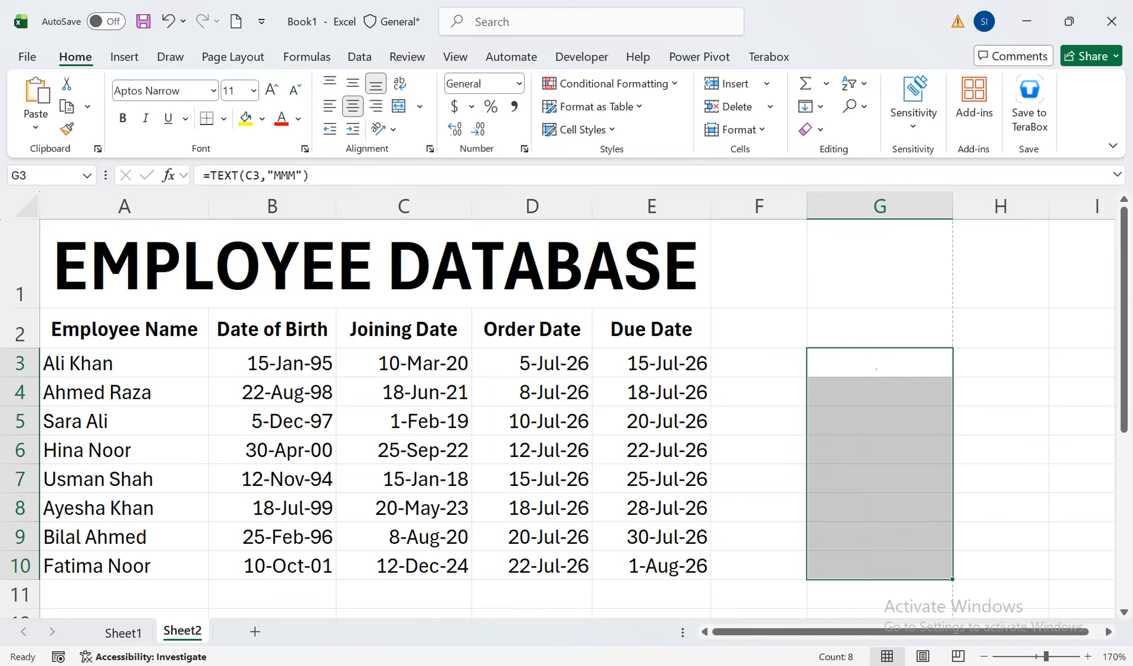
{"action": "key", "text": "Up"}
{"action": "key", "text": "Down"}
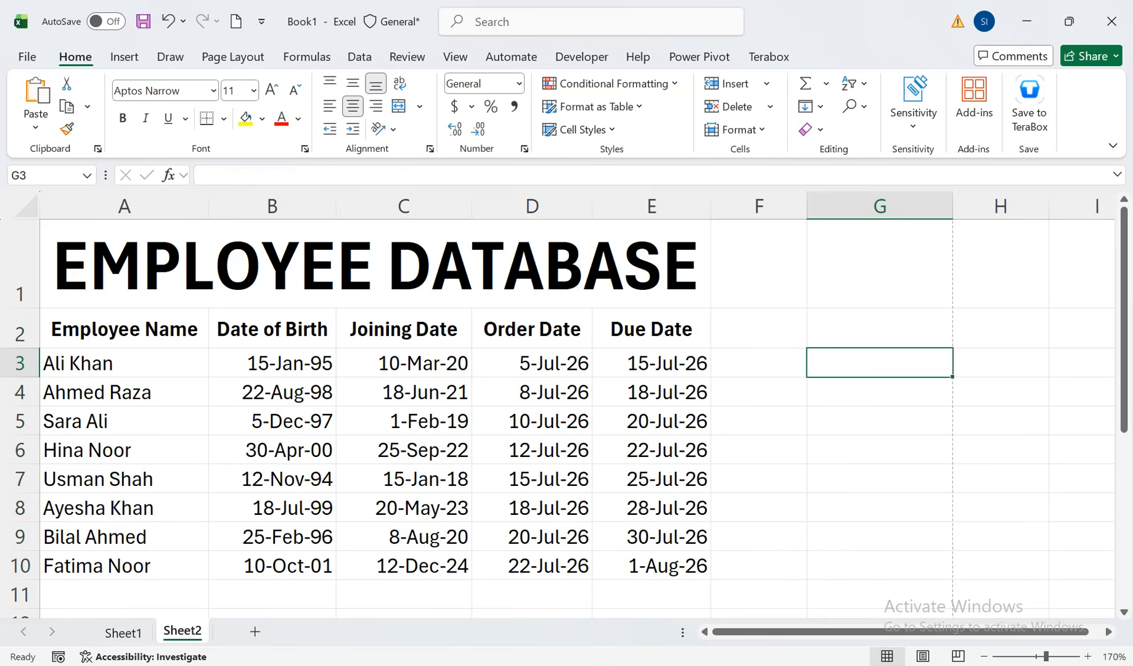
Enter =EOMONTH(C3,0) in cell G3 to get the last day of the first joining date's month
{"action": "type", "text": "="}
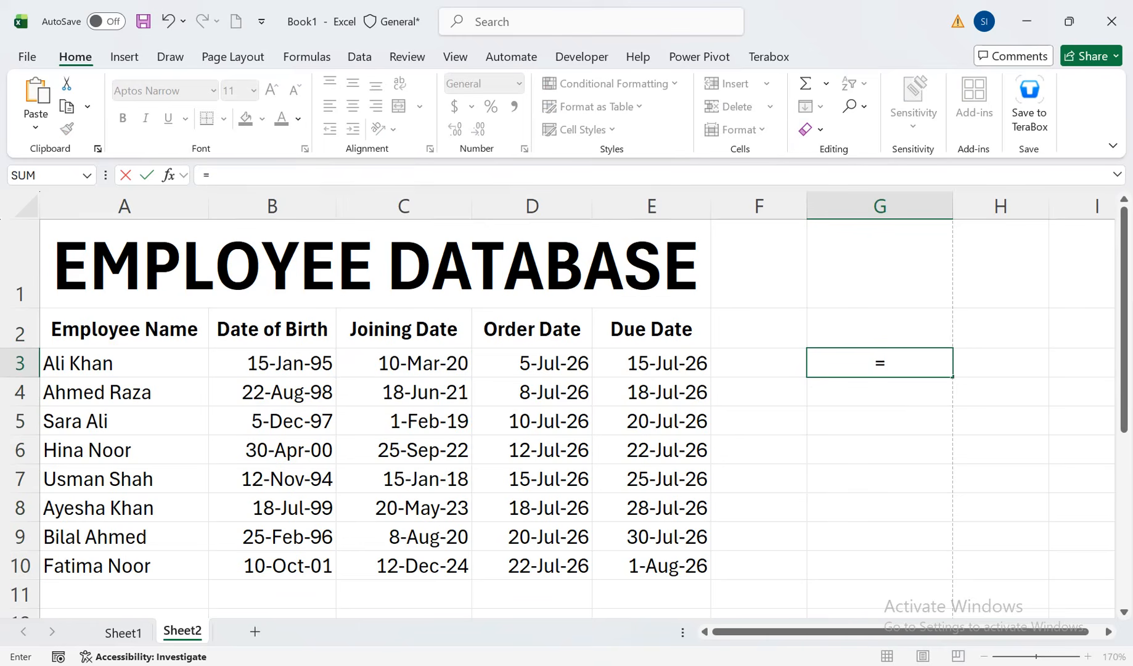
{"action": "type", "text": "EO"}
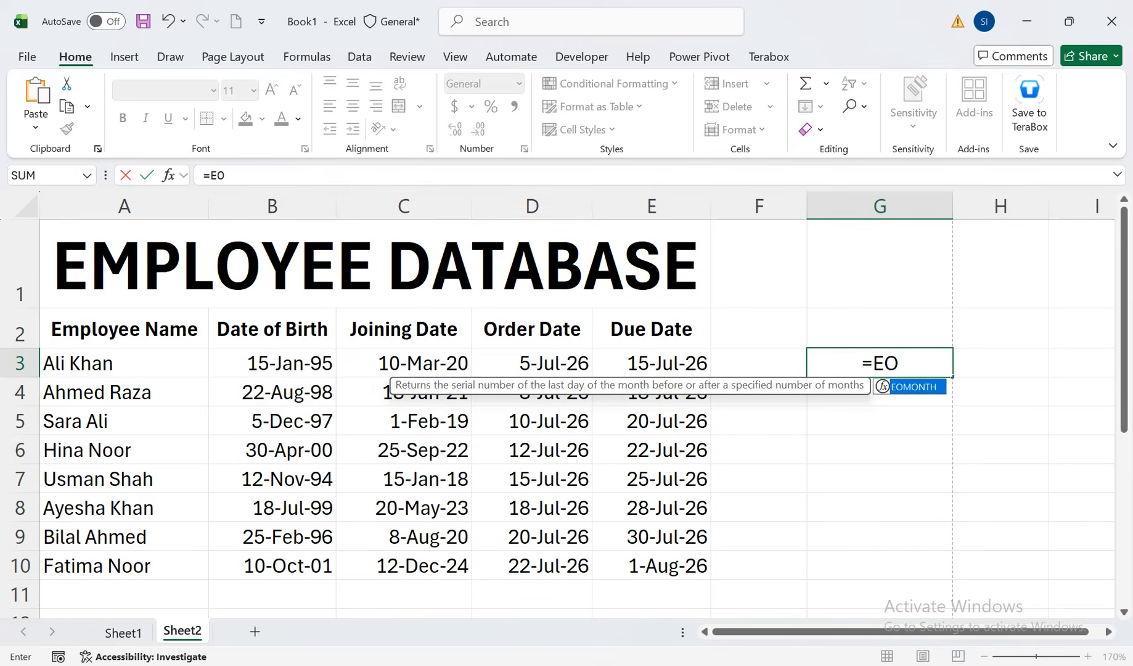
{"action": "key", "text": "Tab"}
{"action": "key", "text": "Left"}
{"action": "key", "text": "Left"}
{"action": "key", "text": "Left"}
{"action": "key", "text": "Left"}
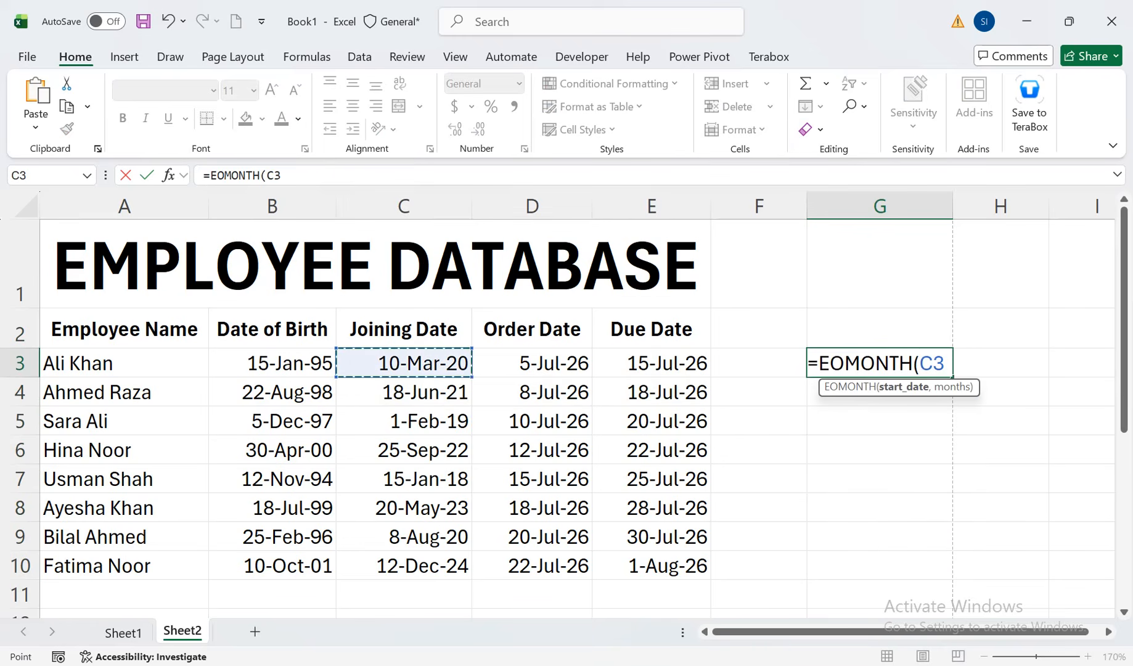
{"action": "type", "text": ",0"}
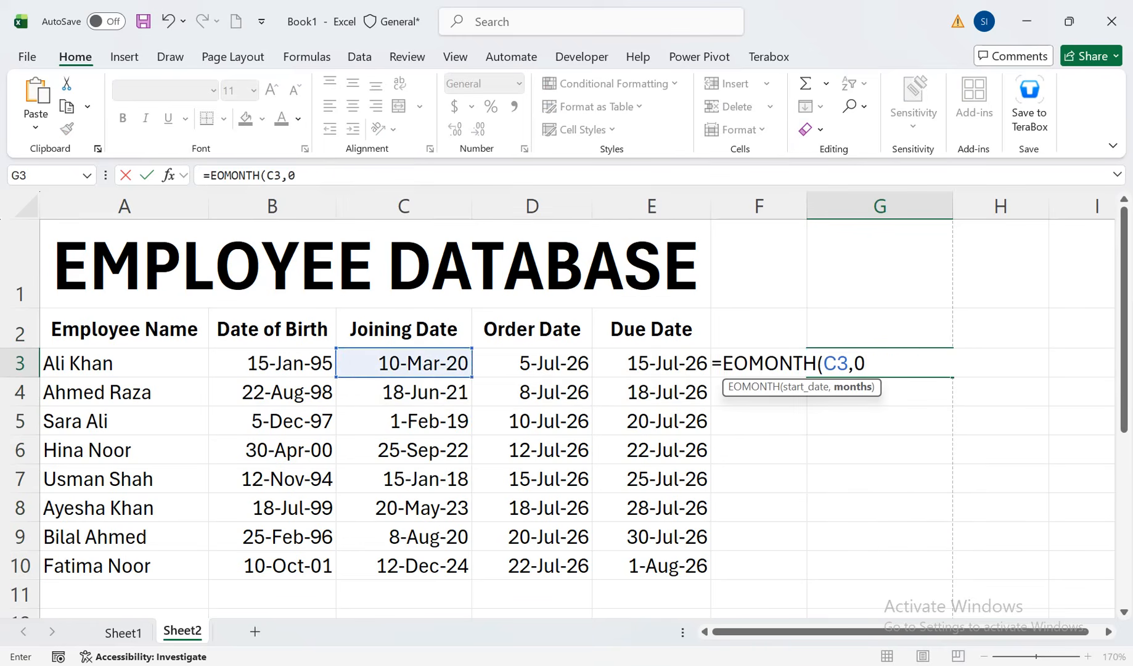
{"action": "type", "text": ")"}
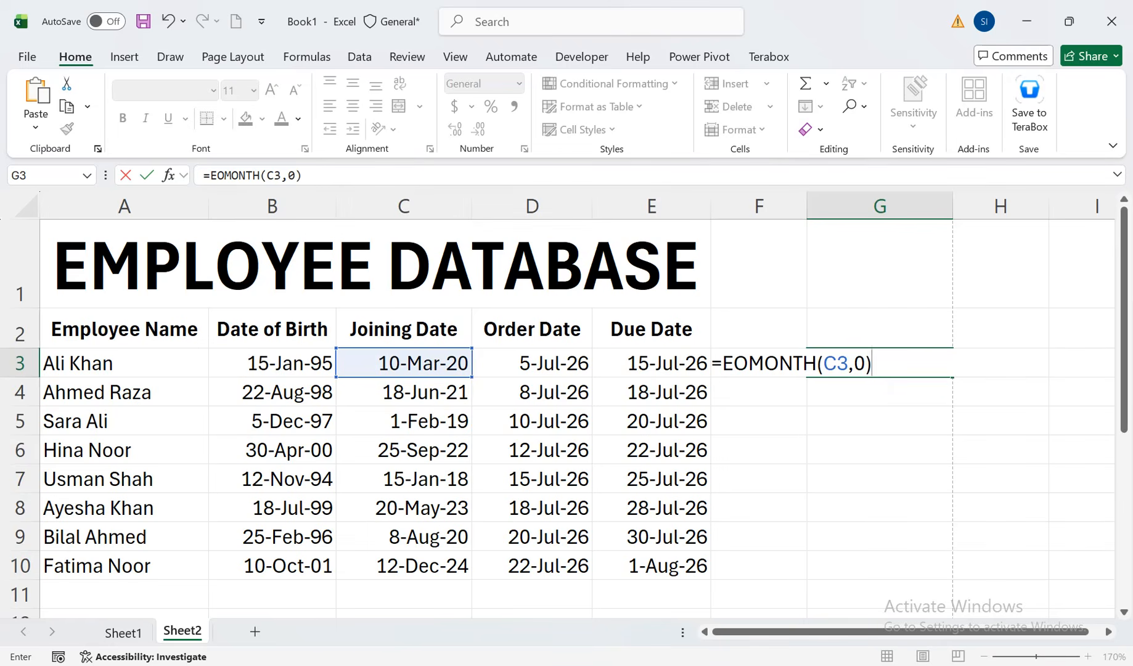
{"action": "key", "text": "Return"}
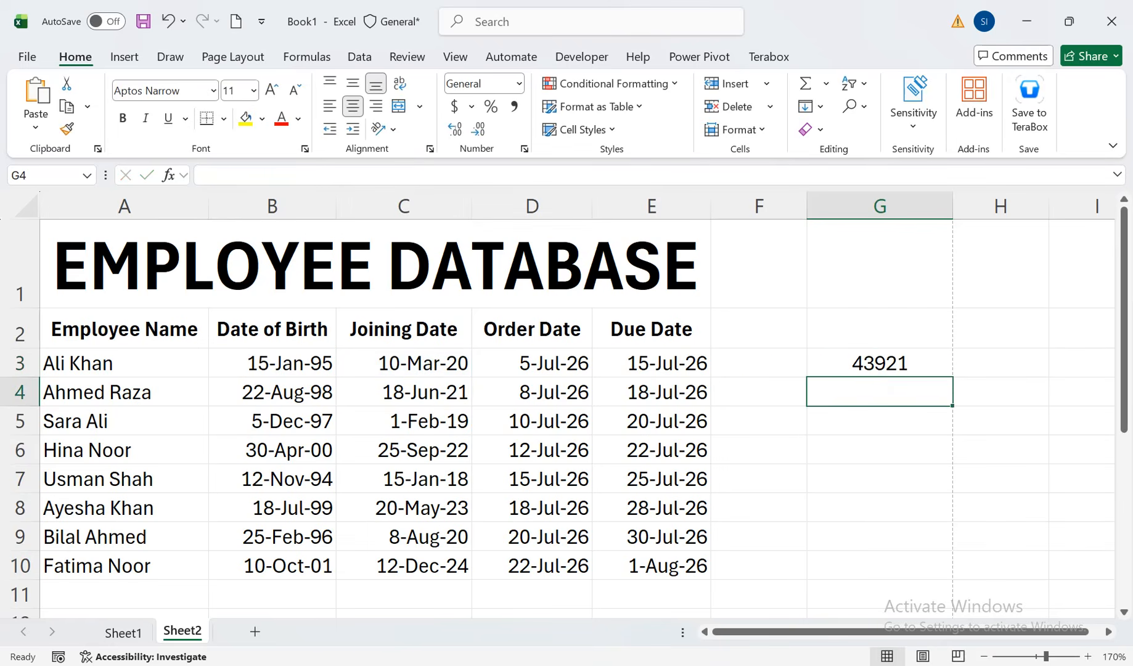
Format the end-of-month result in G3 as a date in day-month-year style
{"action": "key", "text": "Up"}
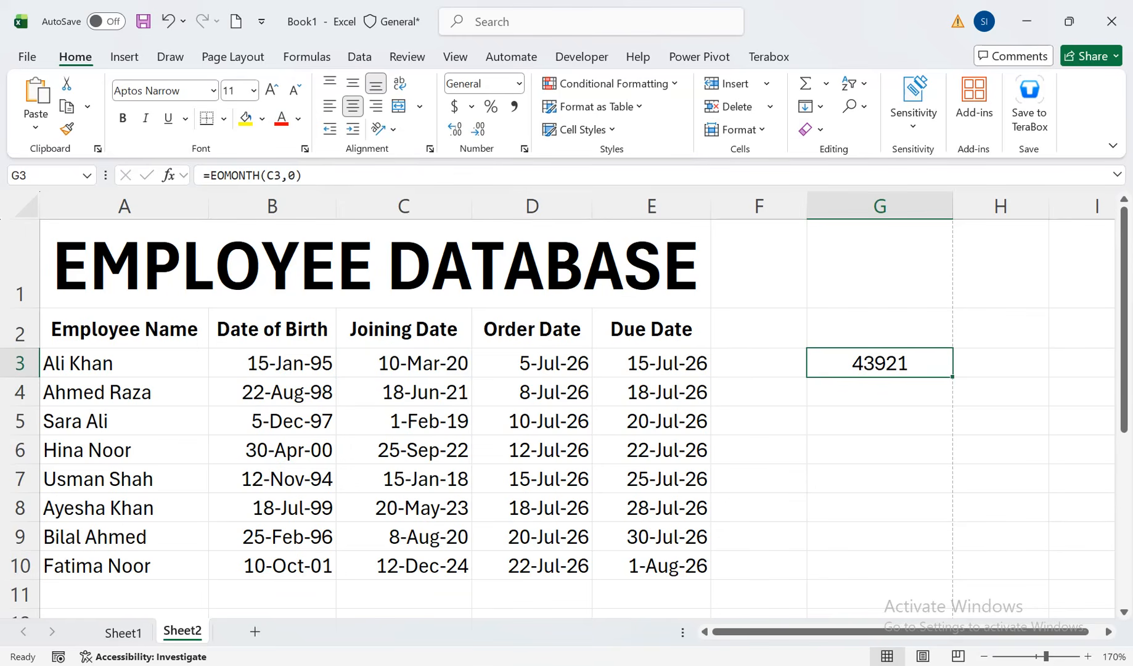
{"action": "left_click", "coordinate": [519, 83]}
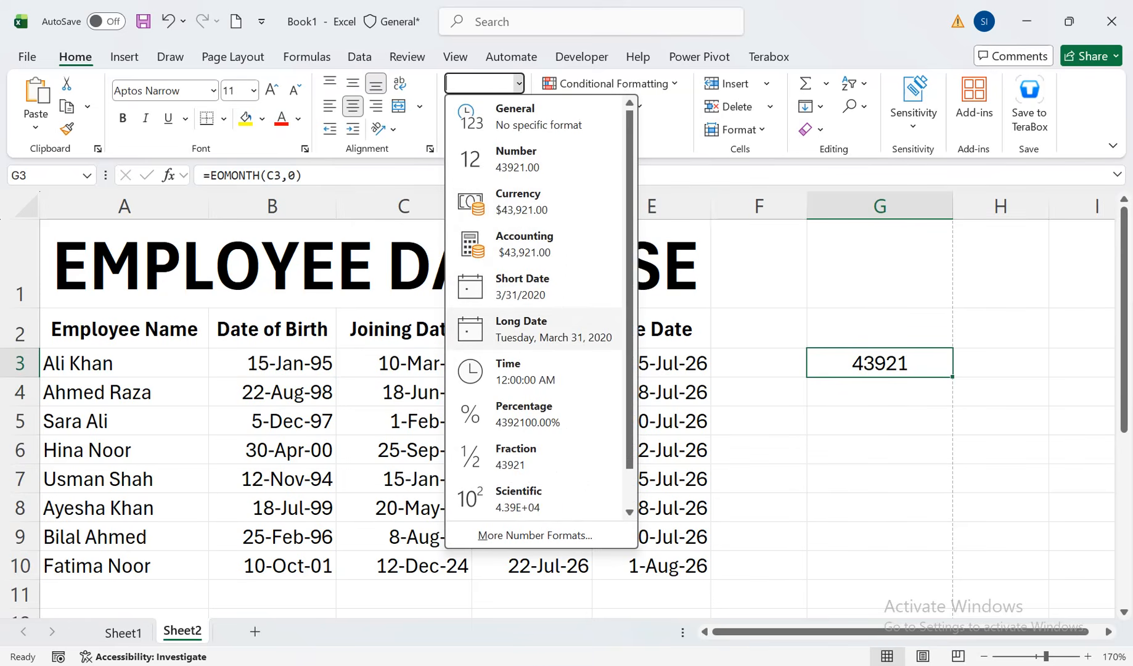
{"action": "key", "text": "Escape"}
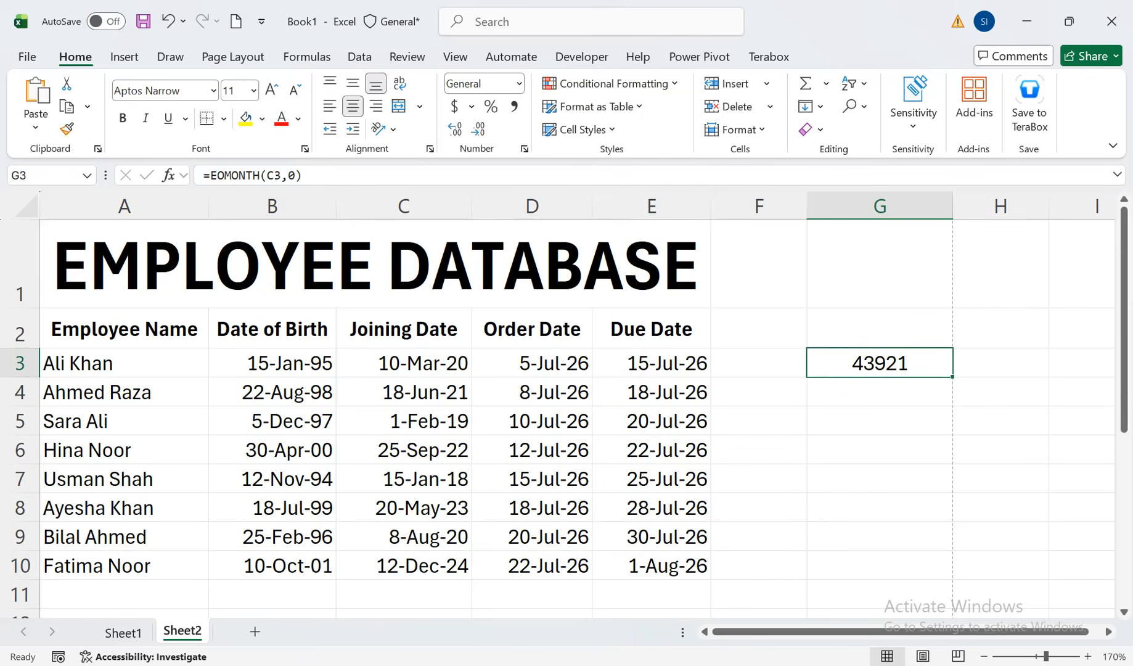
{"action": "key", "text": "ctrl+shift+3"}
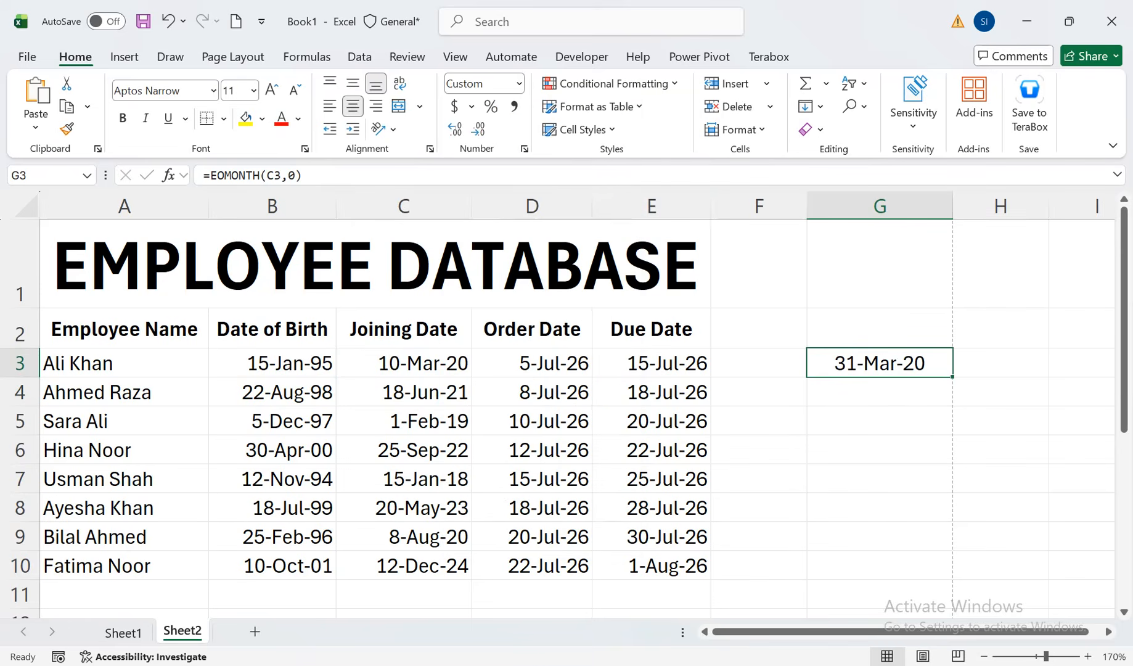
Compare the joining date in C3 with the result in G3 and review the arguments of its EOMONTH formula
{"action": "left_click", "coordinate": [404, 363]}
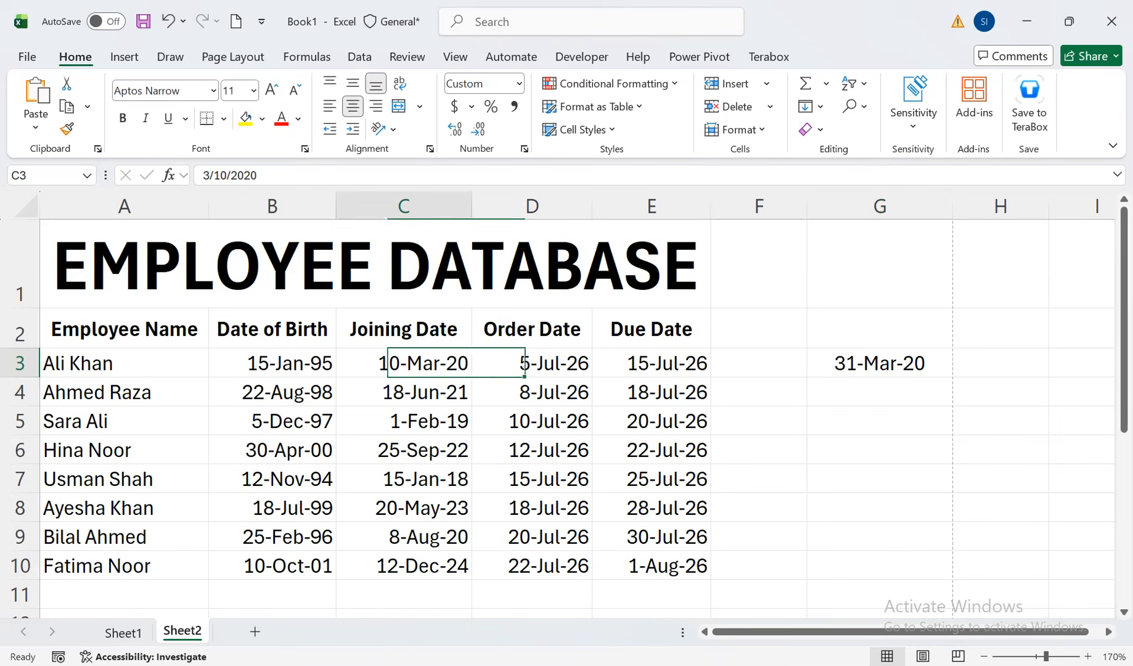
{"action": "left_click", "coordinate": [880, 363]}
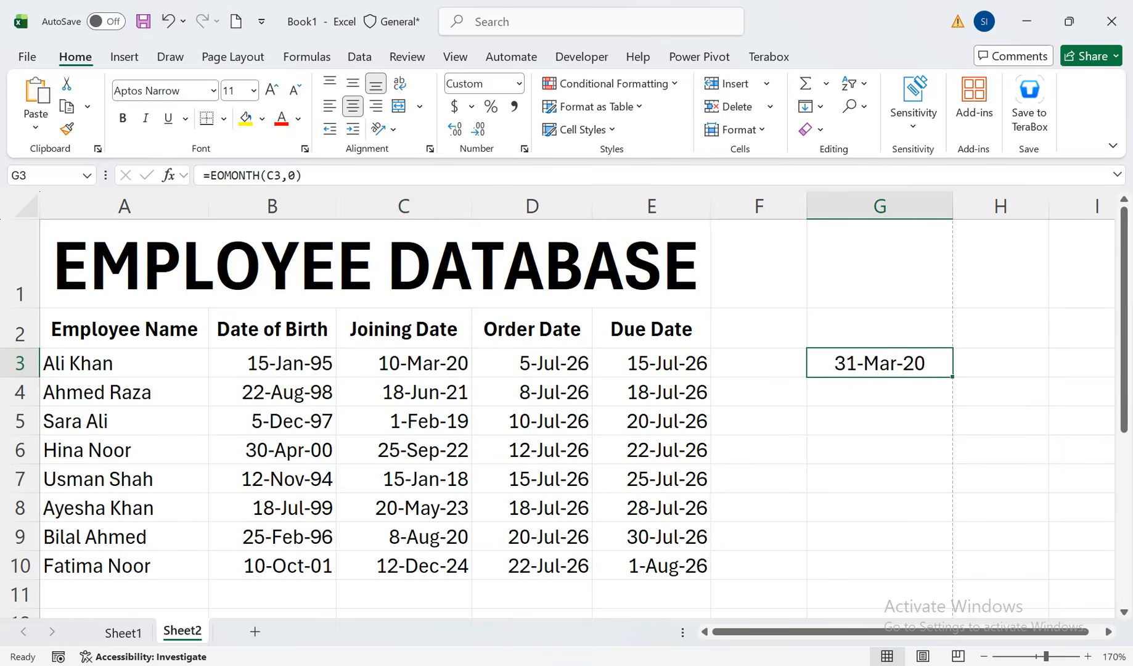
{"action": "key", "text": "F2"}
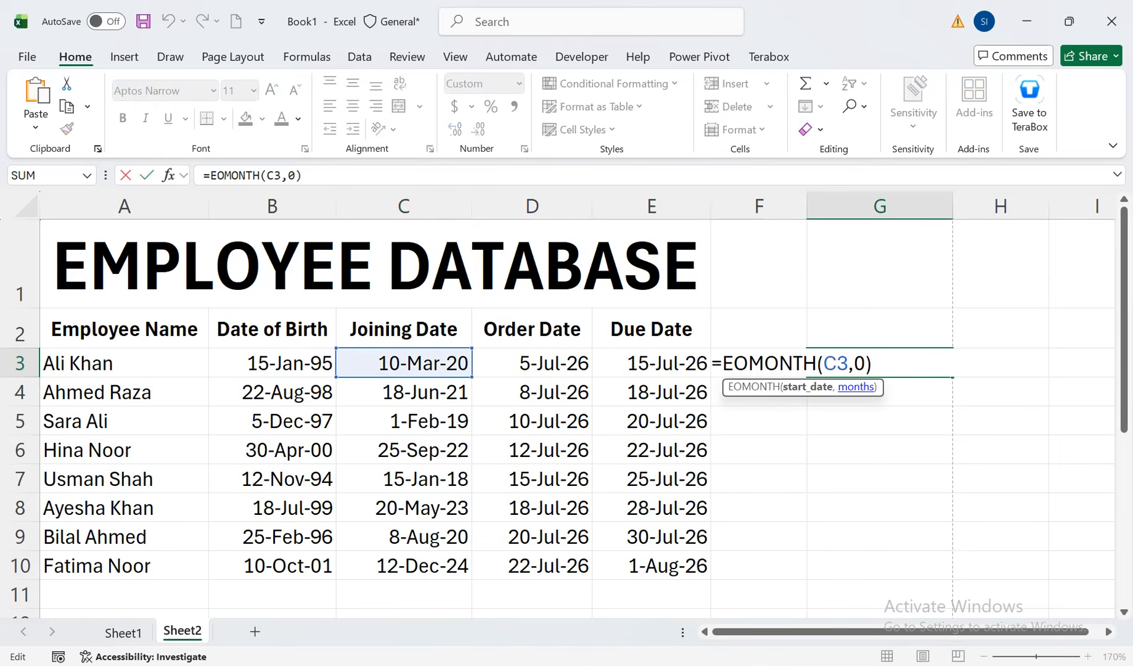
{"action": "key", "text": "Return"}
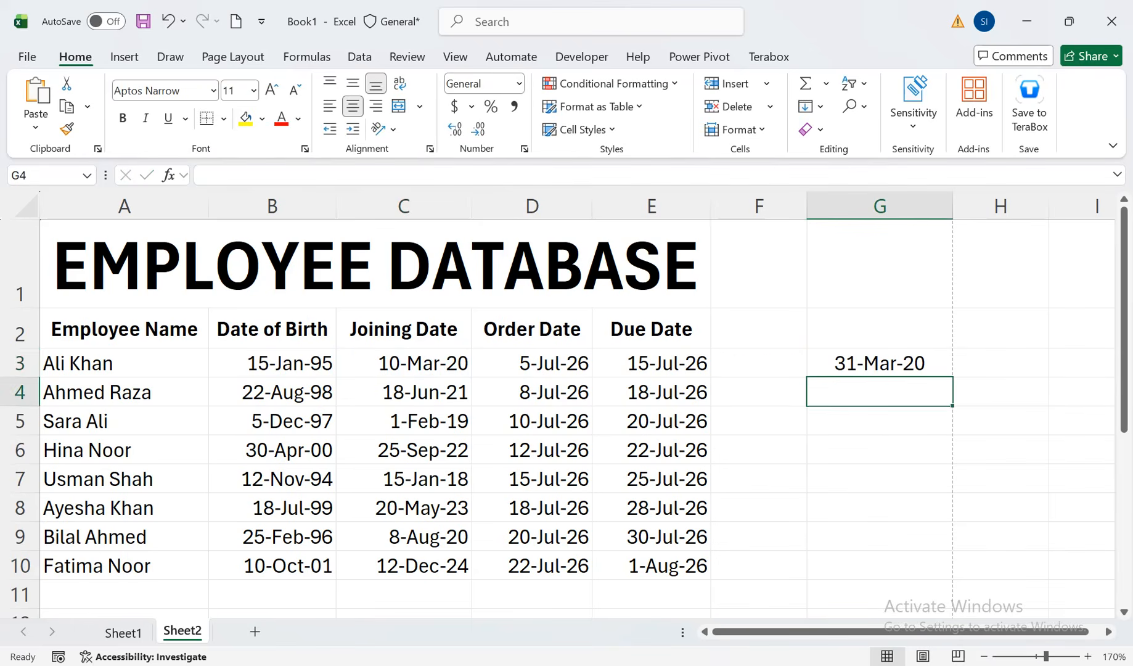
Fill the EOMONTH formula from G3 down to G10 and check the result in G5
{"action": "left_click", "coordinate": [869, 363]}
{"action": "left_click_drag", "start_coordinate": [952, 377], "coordinate": [952, 573]}
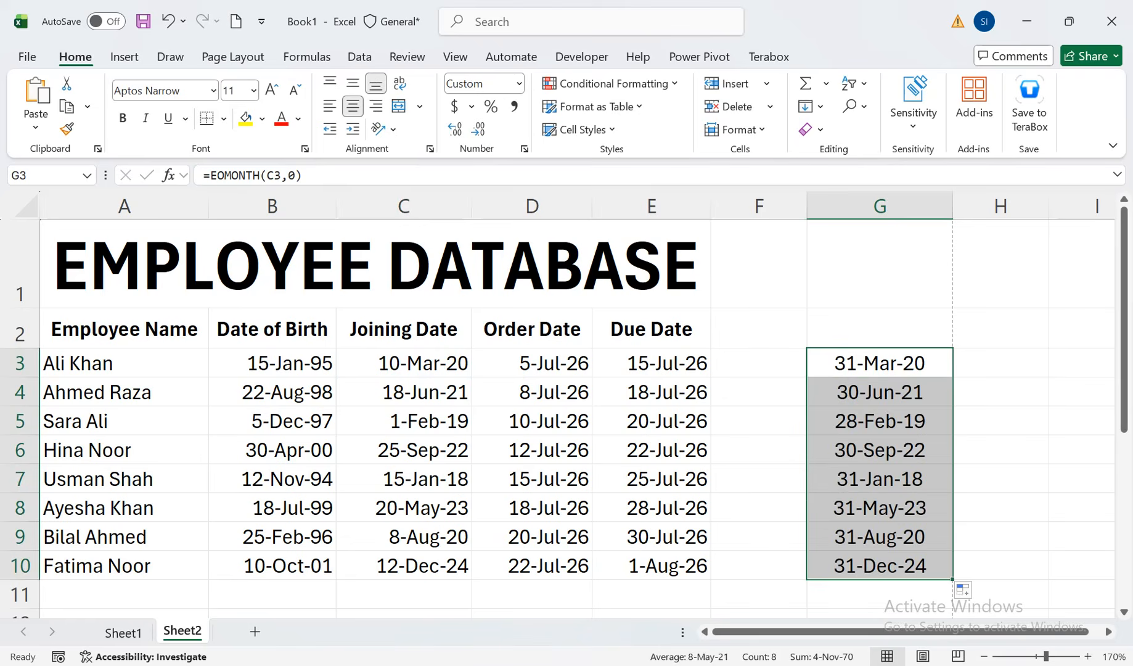
{"action": "left_click", "coordinate": [880, 421]}
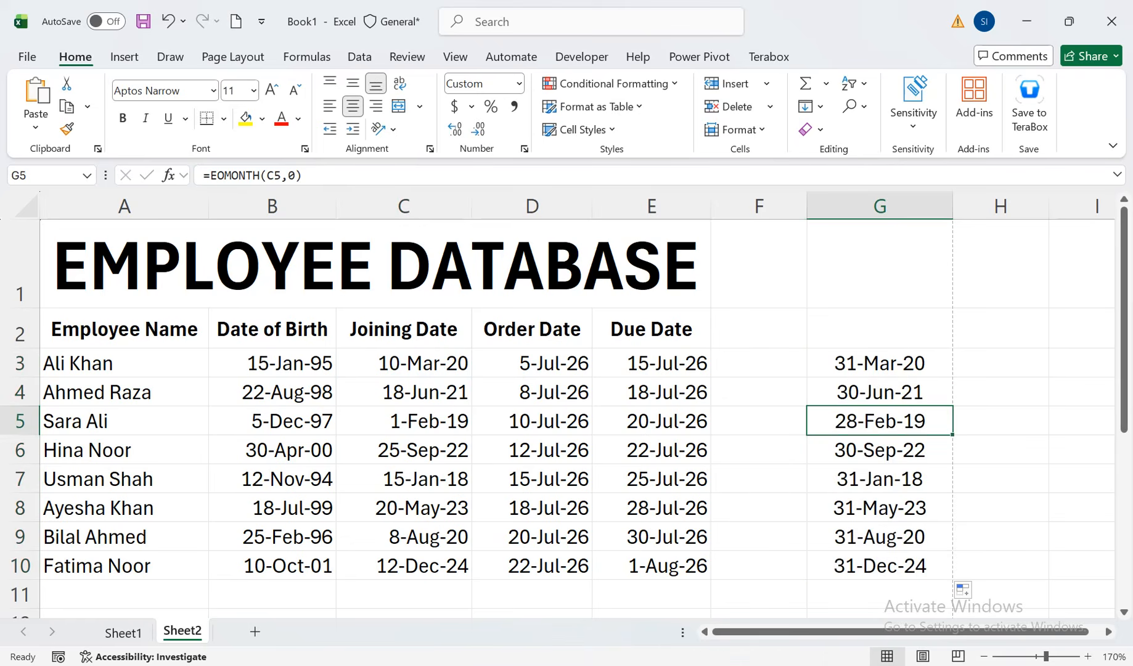
Change the months argument in G3 to 1, giving =EOMONTH(C3,1), and fill the formula down to G10
{"action": "double_click", "coordinate": [866, 364]}
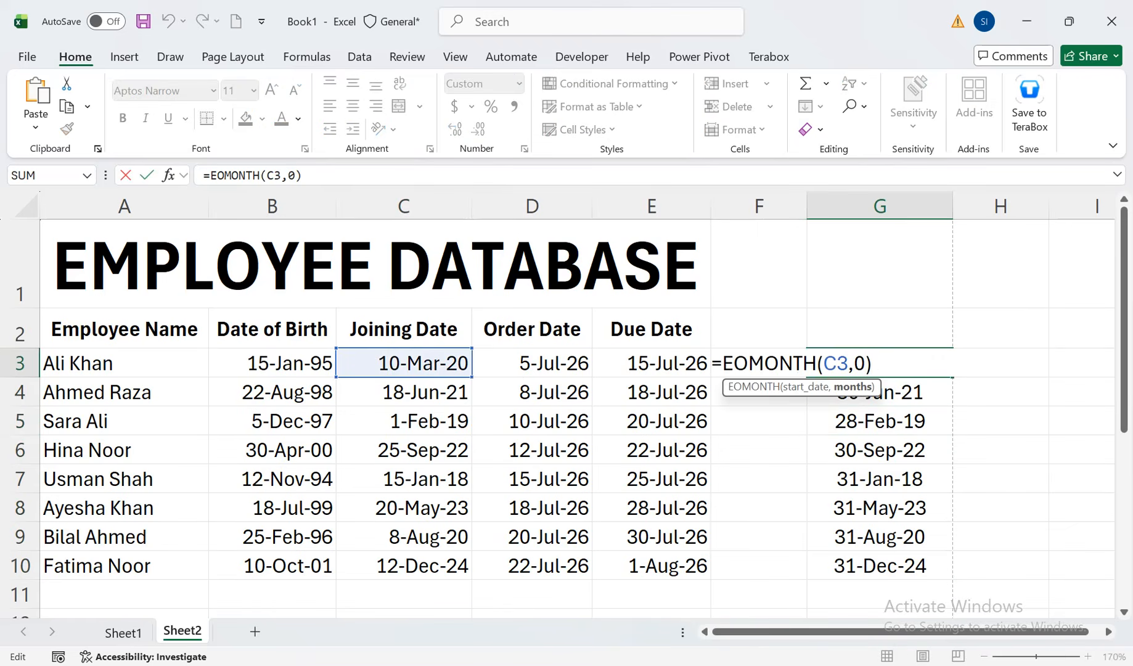
{"action": "key", "text": "BackSpace"}
{"action": "type", "text": "1"}
{"action": "key", "text": "Return"}
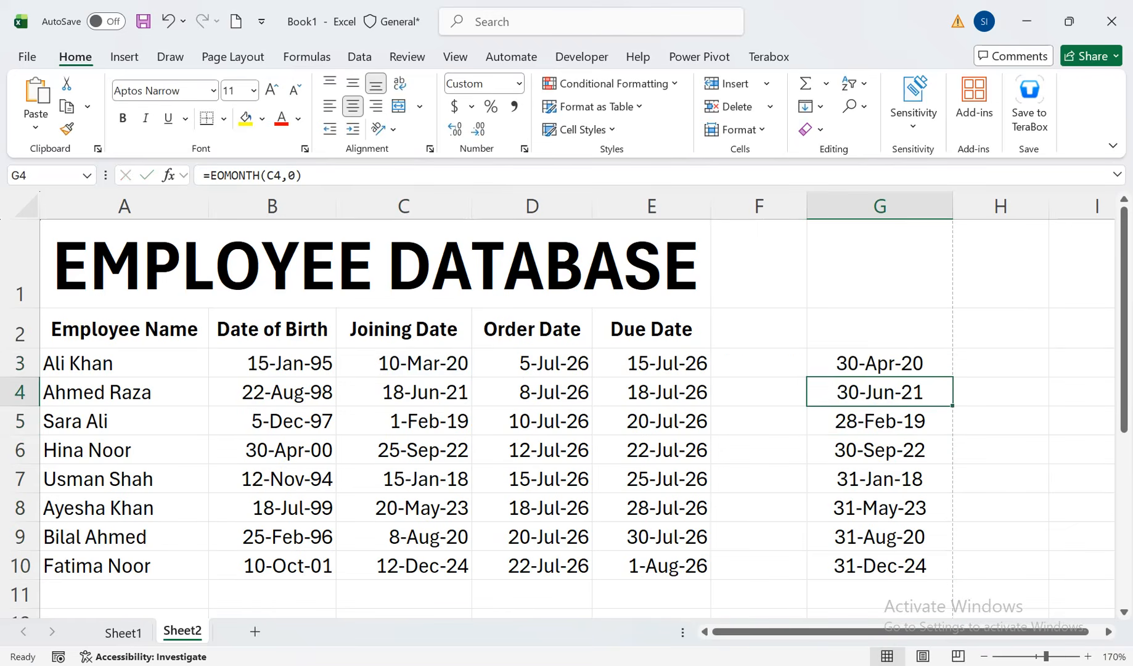
{"action": "key", "text": "Up"}
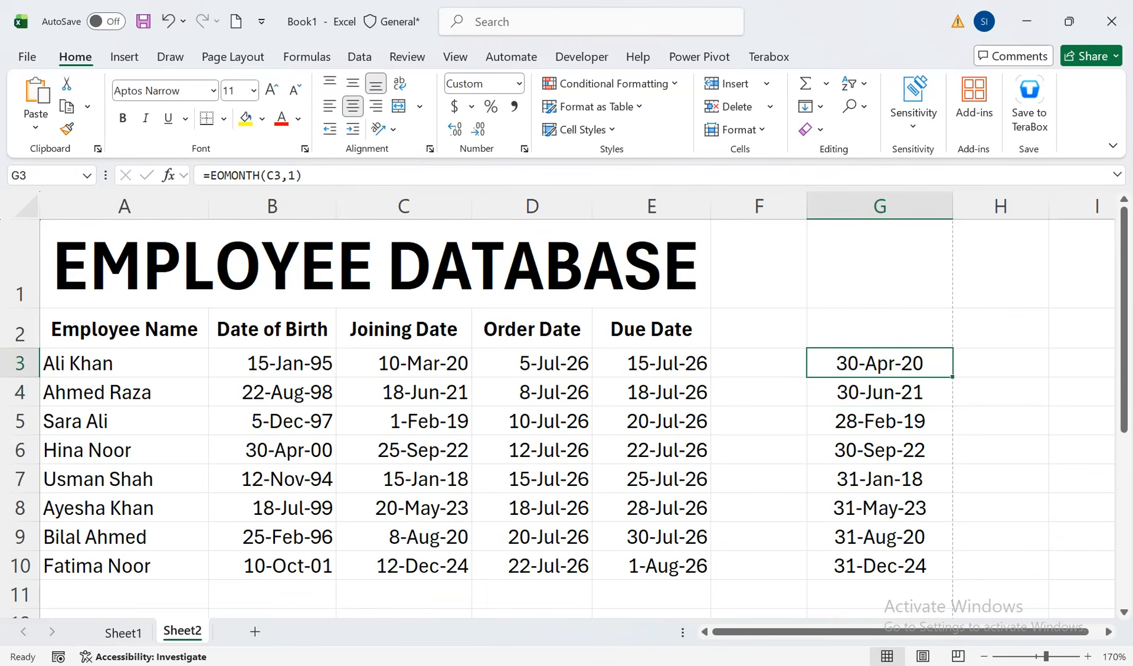
{"action": "left_click_drag", "start_coordinate": [953, 376], "coordinate": [953, 578]}
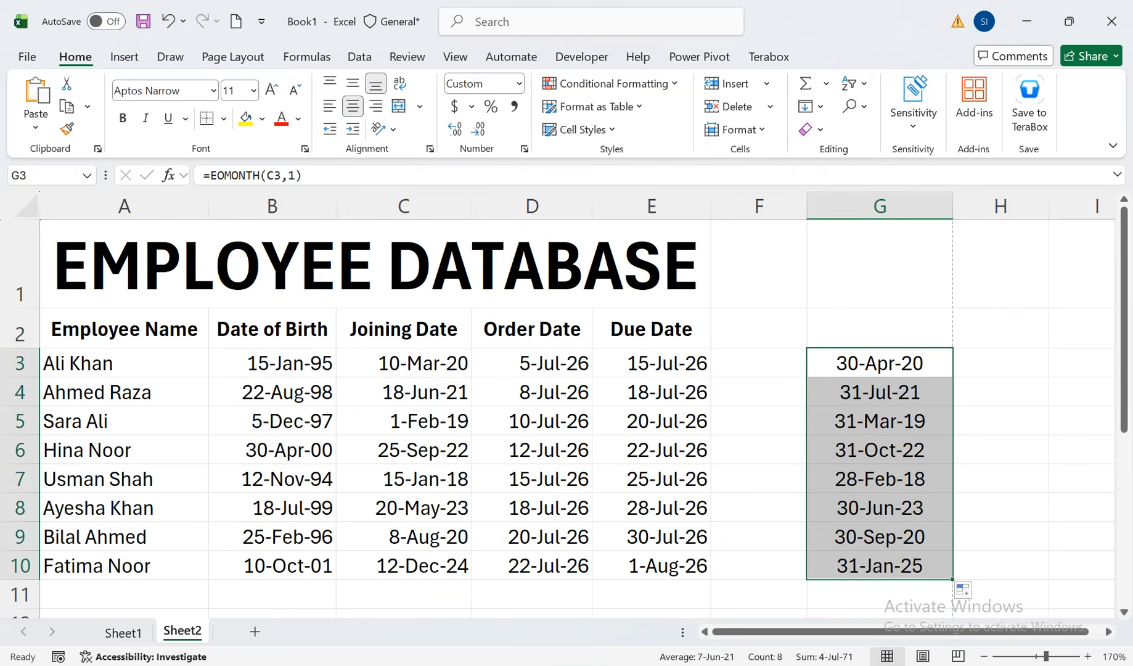
Clear the EOMONTH formulas from cells G3:G10
{"action": "key", "text": "Delete"}
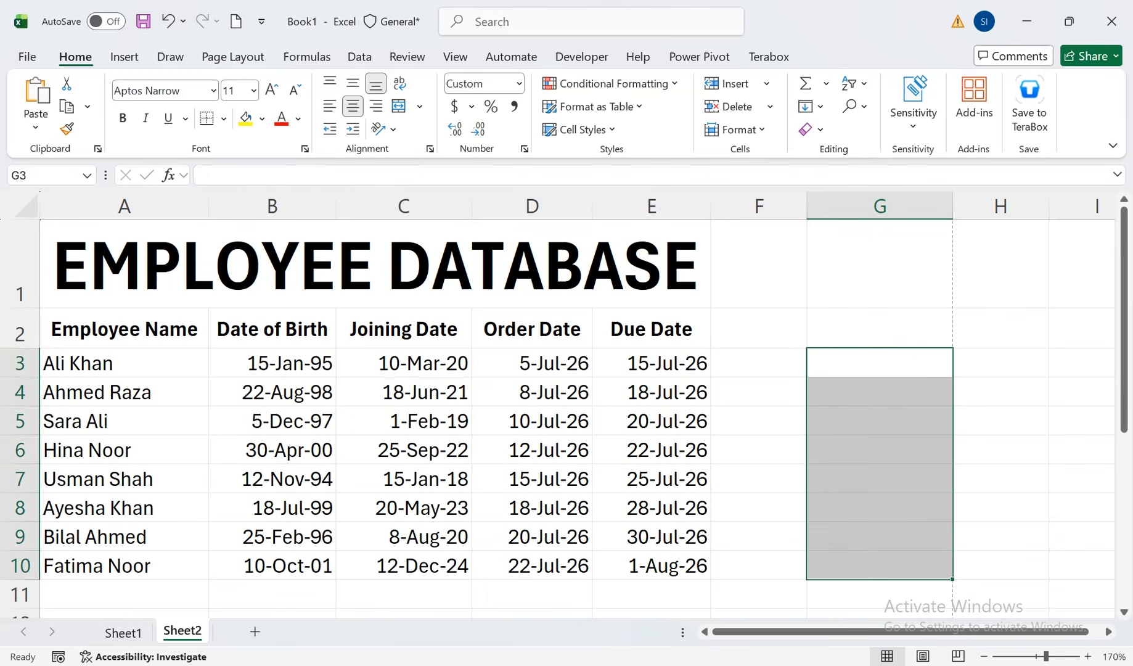
{"action": "left_click", "coordinate": [880, 363]}
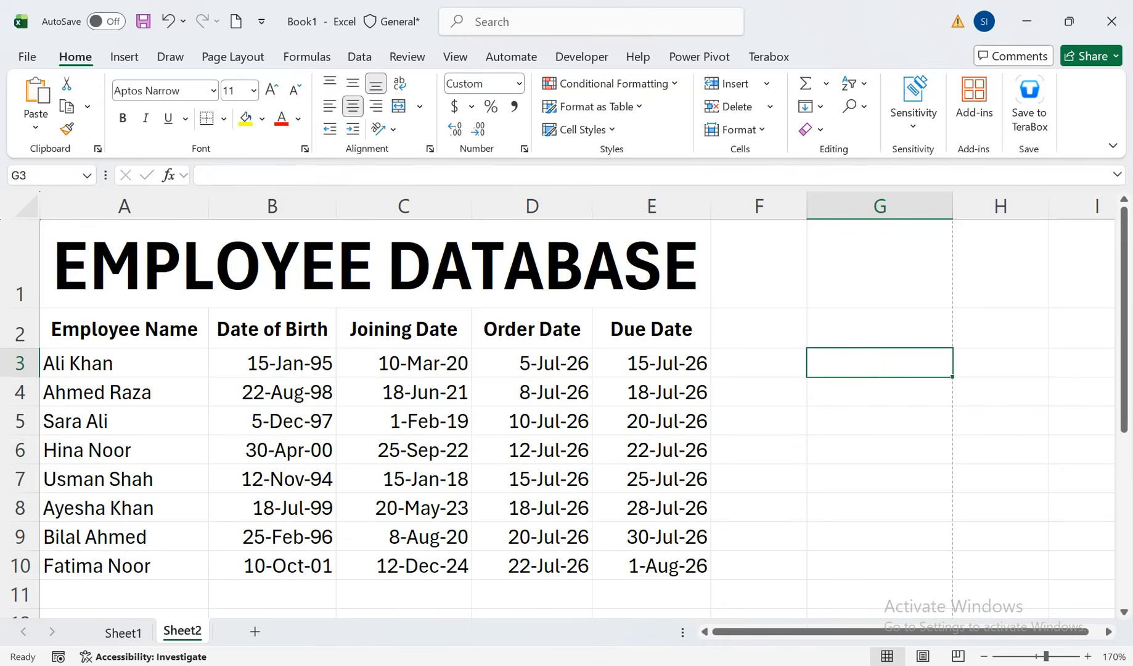
{"action": "type", "text": "=EDT"}
{"action": "key", "text": "Tab"}
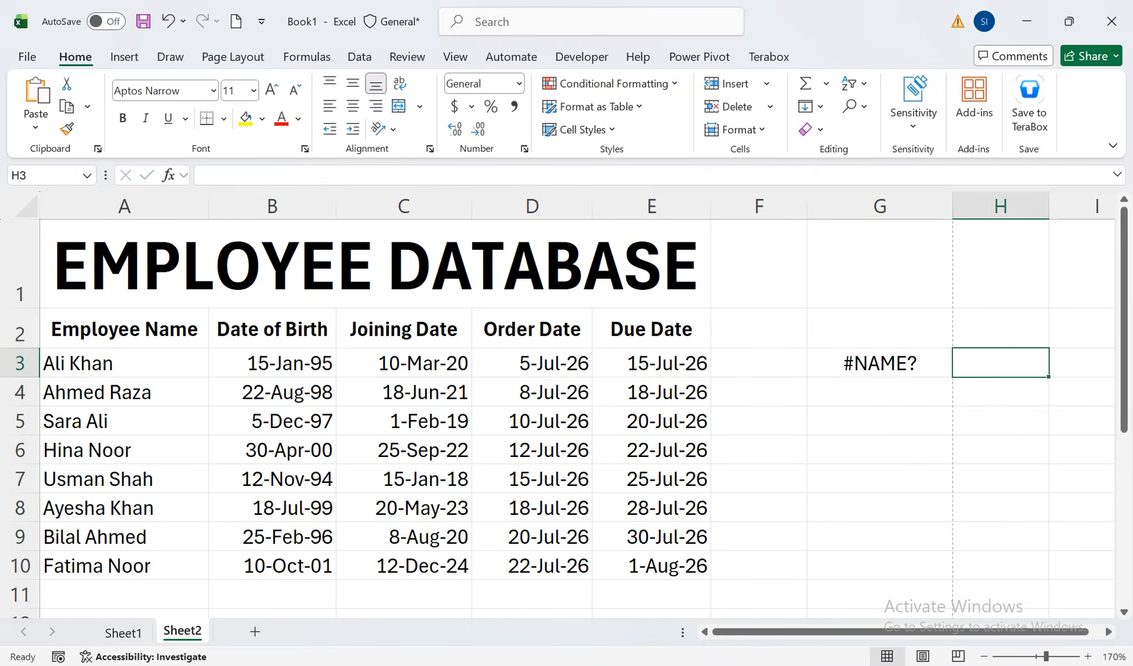
Enter =EDATE(C3,1) in G3 to get the date one month after the joining date
{"action": "key", "text": "Left"}
{"action": "type", "text": "=EDATE("}
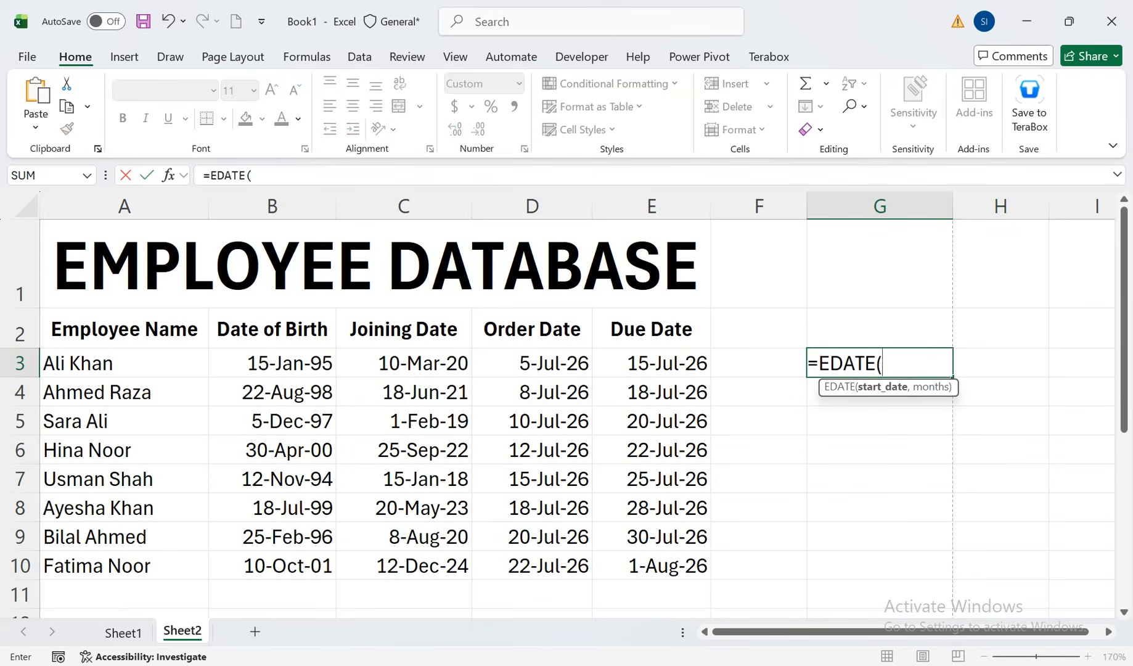
{"action": "key", "text": "Left"}
{"action": "key", "text": "Left"}
{"action": "key", "text": "Left"}
{"action": "key", "text": "Left"}
{"action": "type", "text": ","}
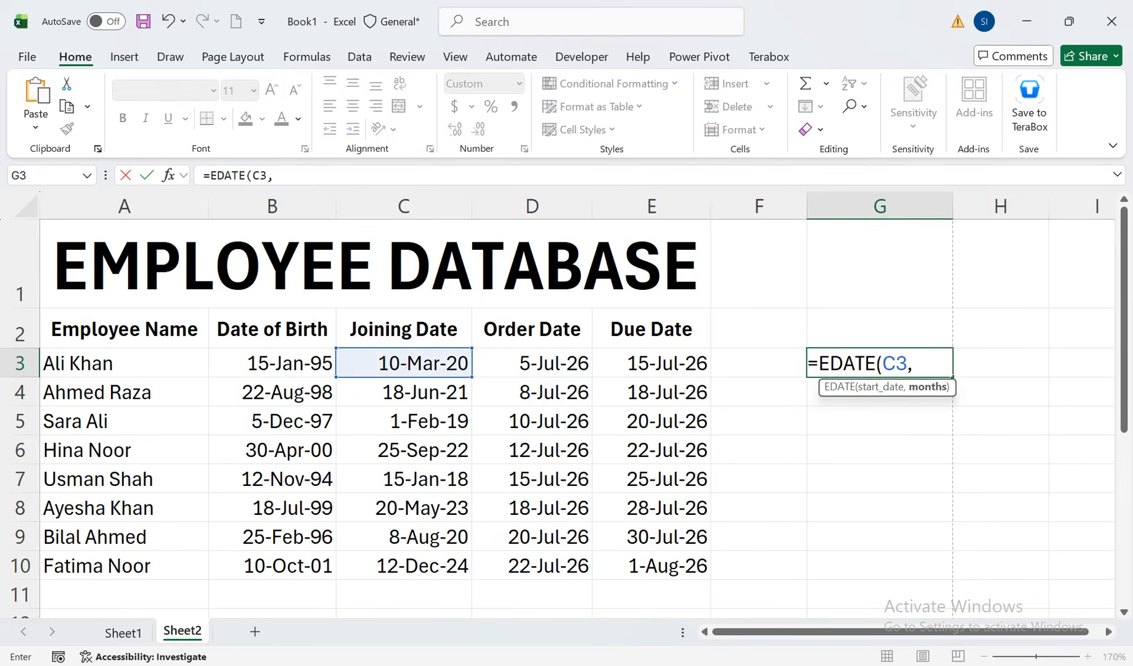
{"action": "type", "text": "1)"}
{"action": "key", "text": "Return"}
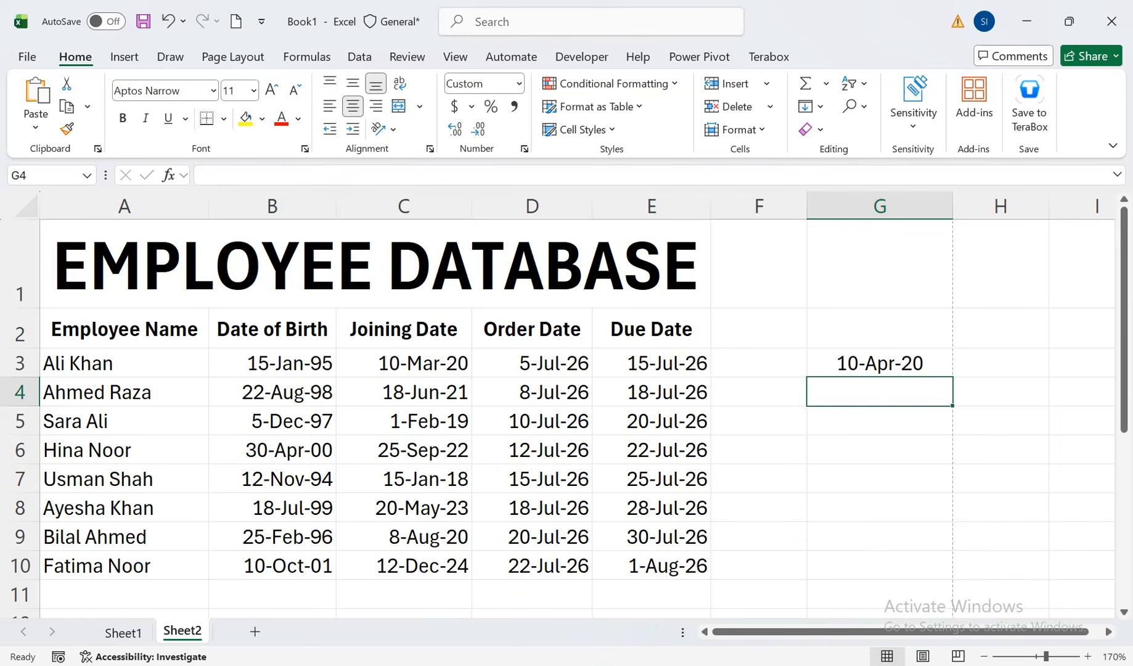
Change the months argument in G3 to 3, giving =EDATE(C3,3), and fill the formula down to G10
{"action": "key", "text": "Up"}
{"action": "key", "text": "F2"}
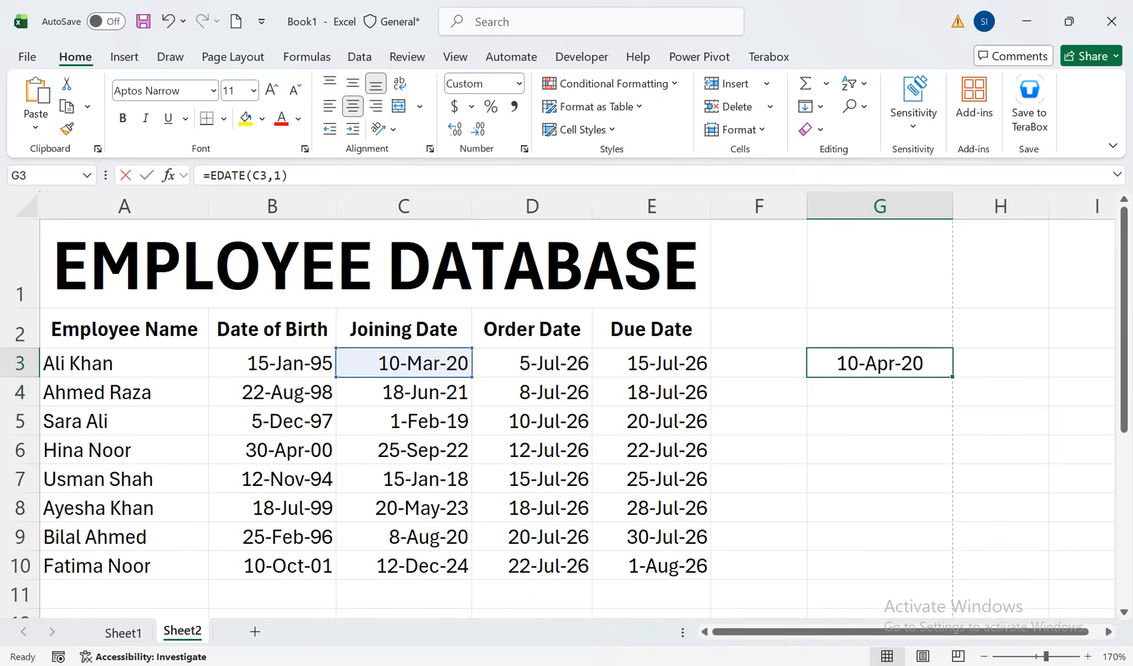
{"action": "double_click", "coordinate": [918, 363]}
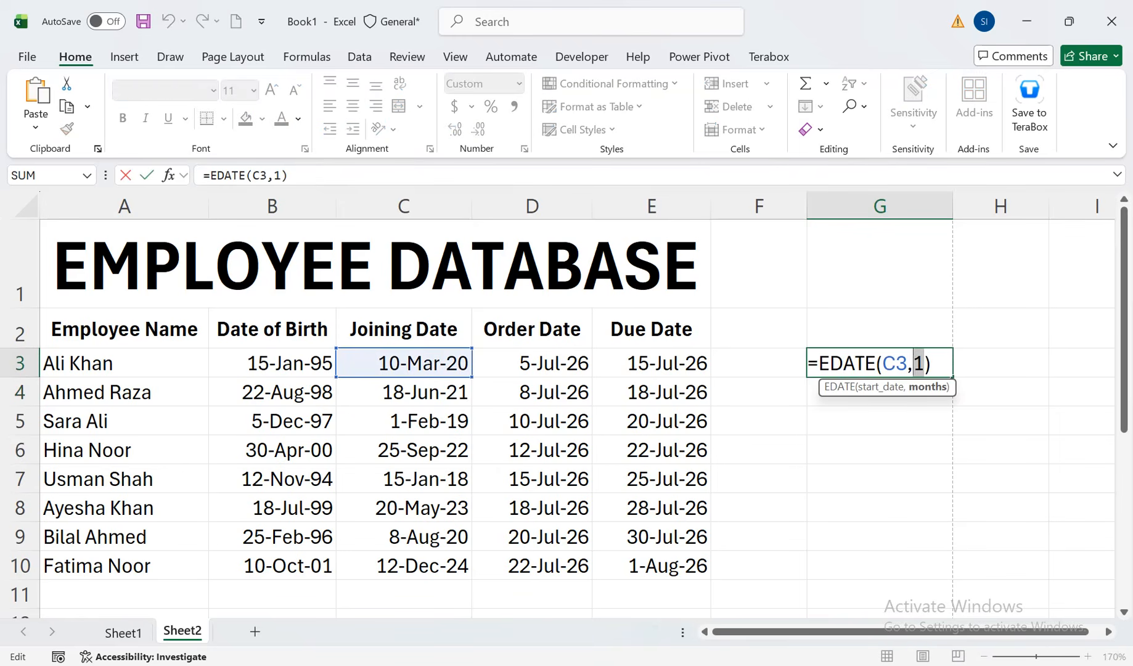
{"action": "type", "text": "3"}
{"action": "key", "text": "Return"}
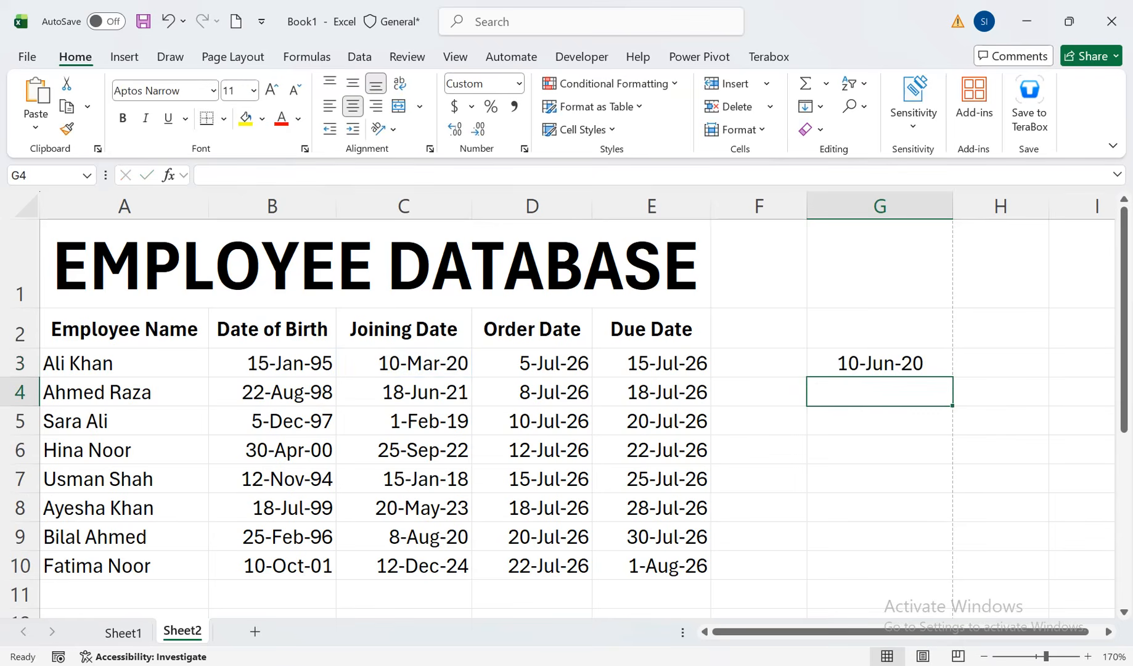
{"action": "key", "text": "Up"}
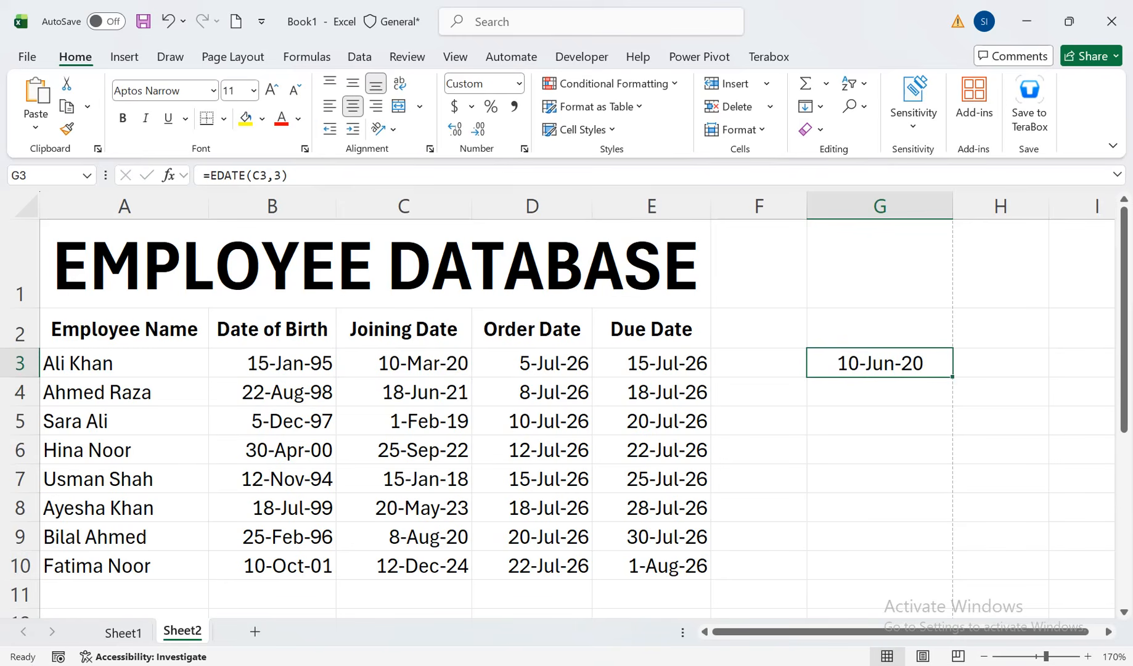
{"action": "left_click_drag", "start_coordinate": [952, 376], "coordinate": [953, 576]}
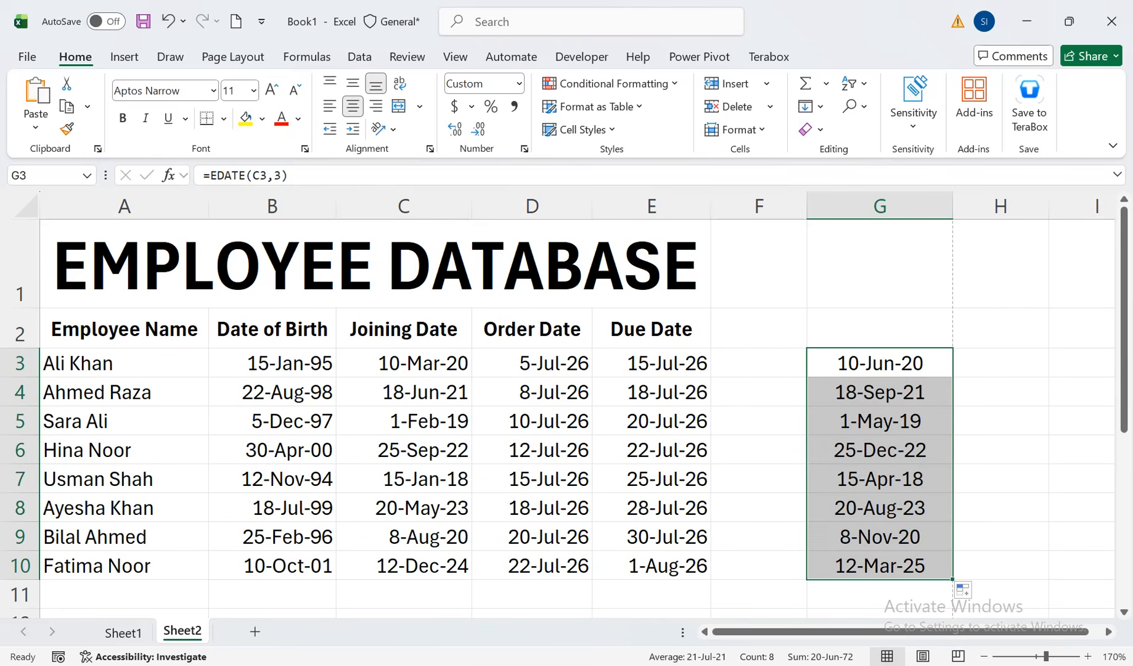
Clear the EDATE formulas from G3:G10 and return to cell G3
{"action": "key", "text": "Delete"}
{"action": "key", "text": "Up"}
{"action": "key", "text": "Up"}
{"action": "key", "text": "Down"}
{"action": "key", "text": "Down"}
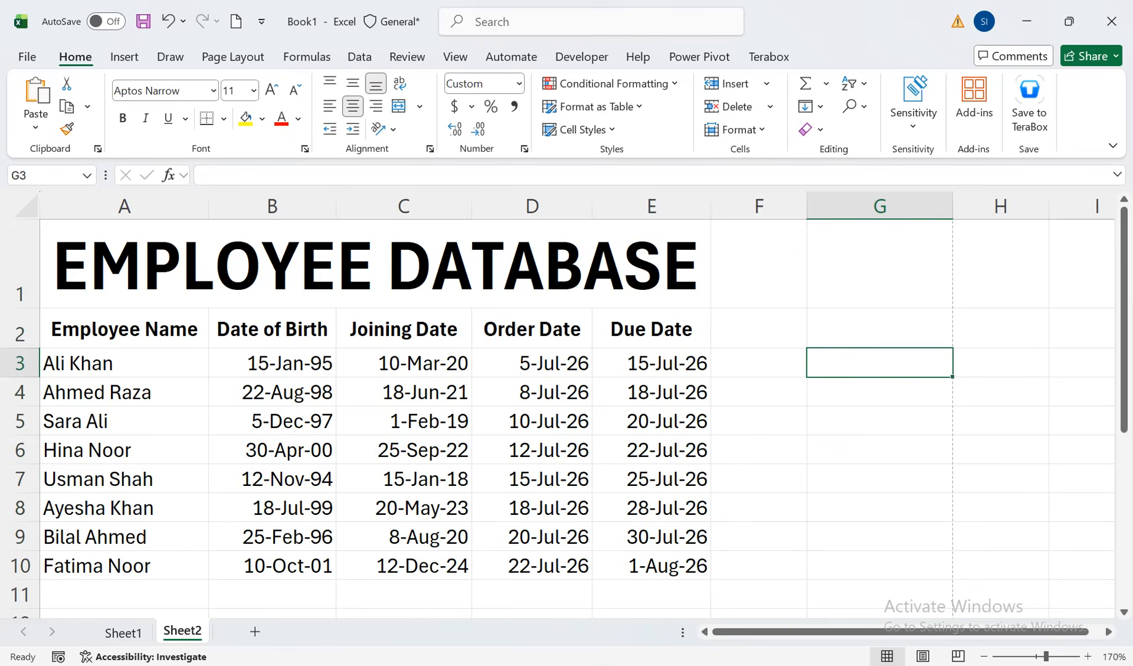
Enter =E3-D3 in G3 to calculate the days between the order date and the due date
{"action": "type", "text": "=E3-"}
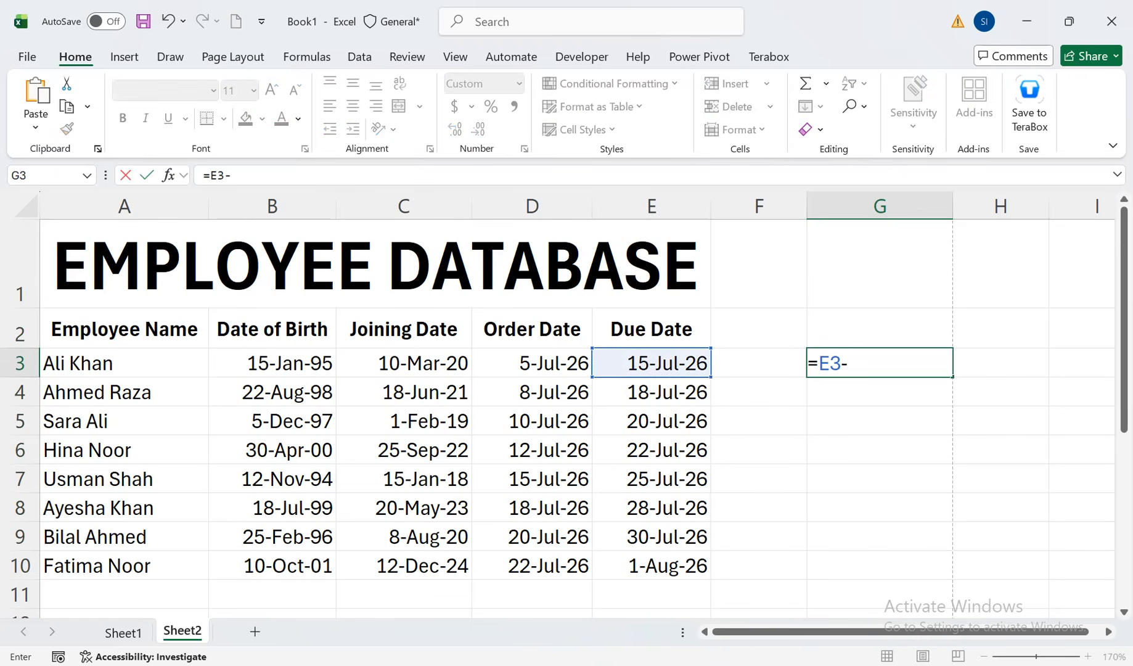
{"action": "key", "text": "Left"}
{"action": "key", "text": "Left"}
{"action": "key", "text": "Left"}
{"action": "key", "text": "Return"}
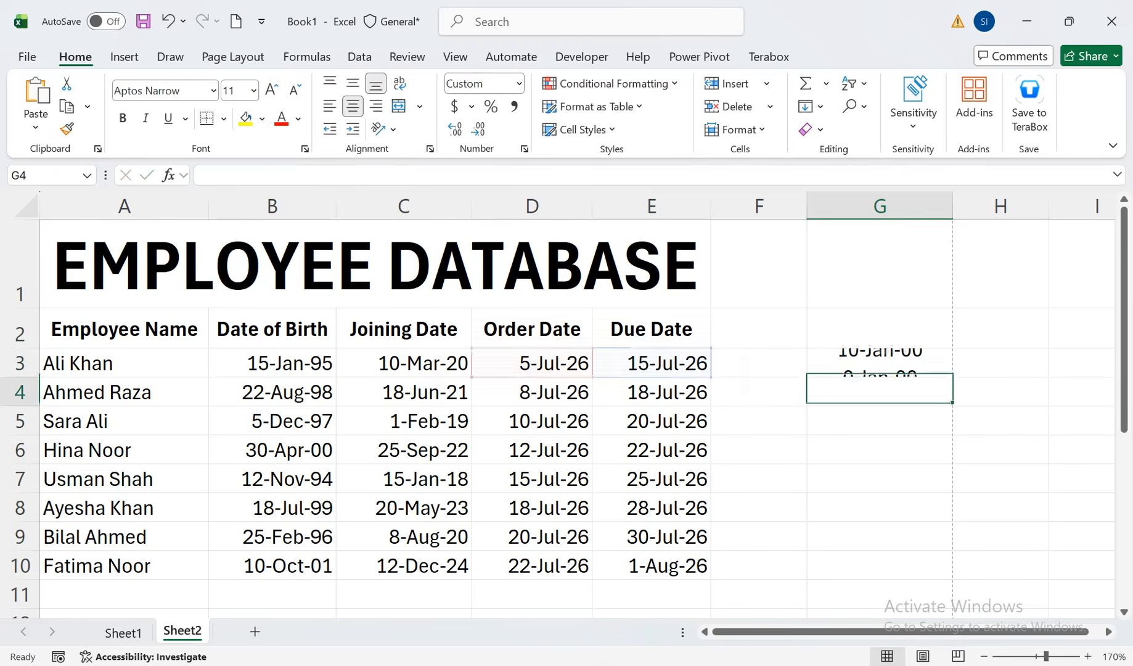
Set the number format of G3 to General and fill the subtraction formula down to G10
{"action": "left_click", "coordinate": [879, 363]}
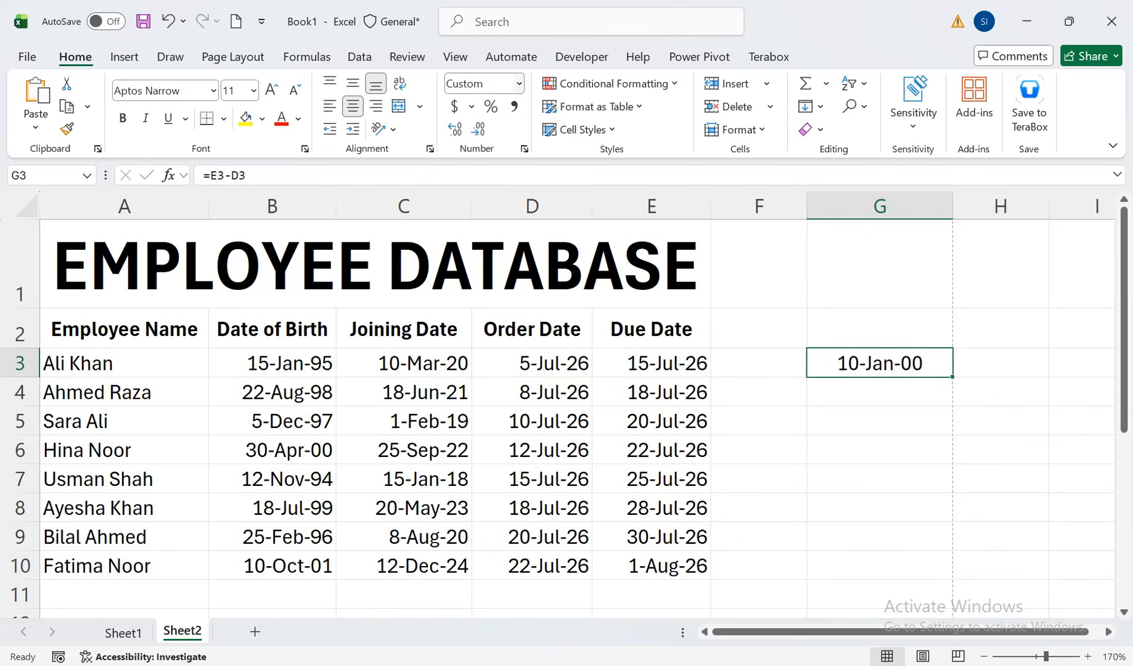
{"action": "left_click", "coordinate": [519, 83]}
{"action": "left_click", "coordinate": [487, 115]}
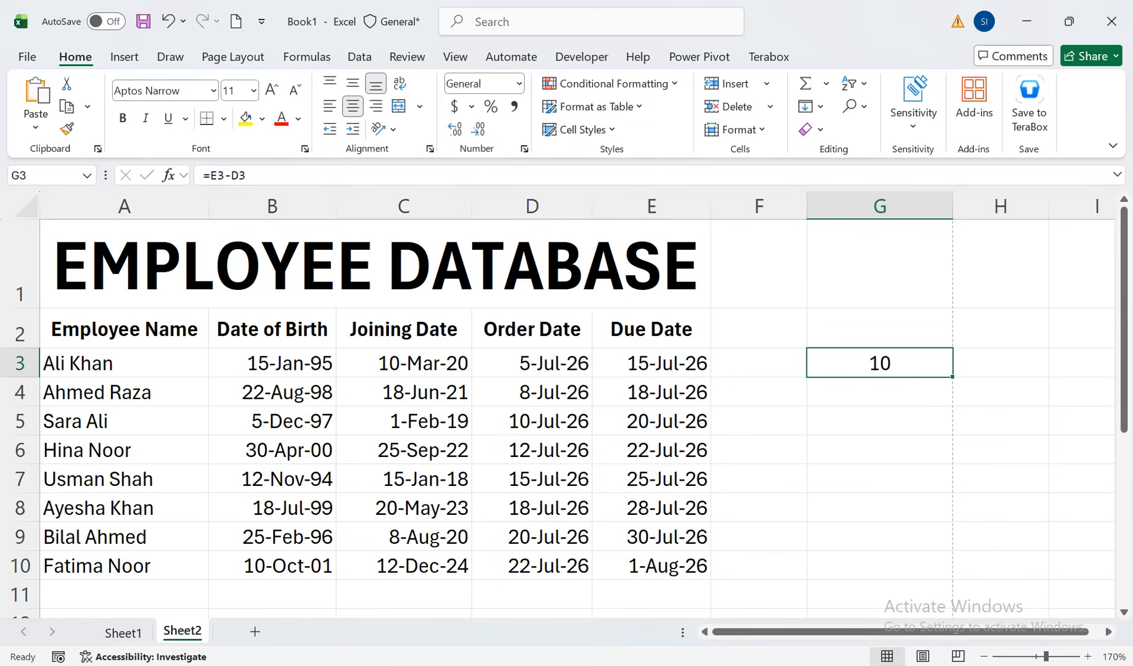
{"action": "left_click_drag", "start_coordinate": [953, 376], "coordinate": [952, 578]}
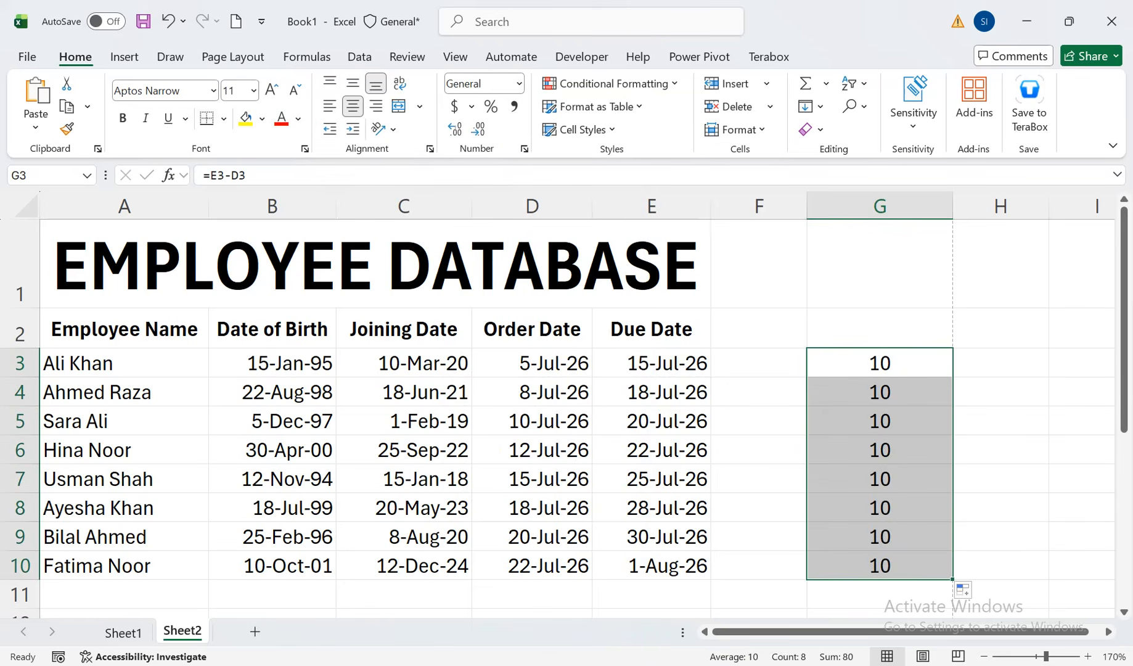
Test the difference in G7 with the due date in E7 set to 28-Jul-26, and undo the date change
{"action": "double_click", "coordinate": [633, 480]}
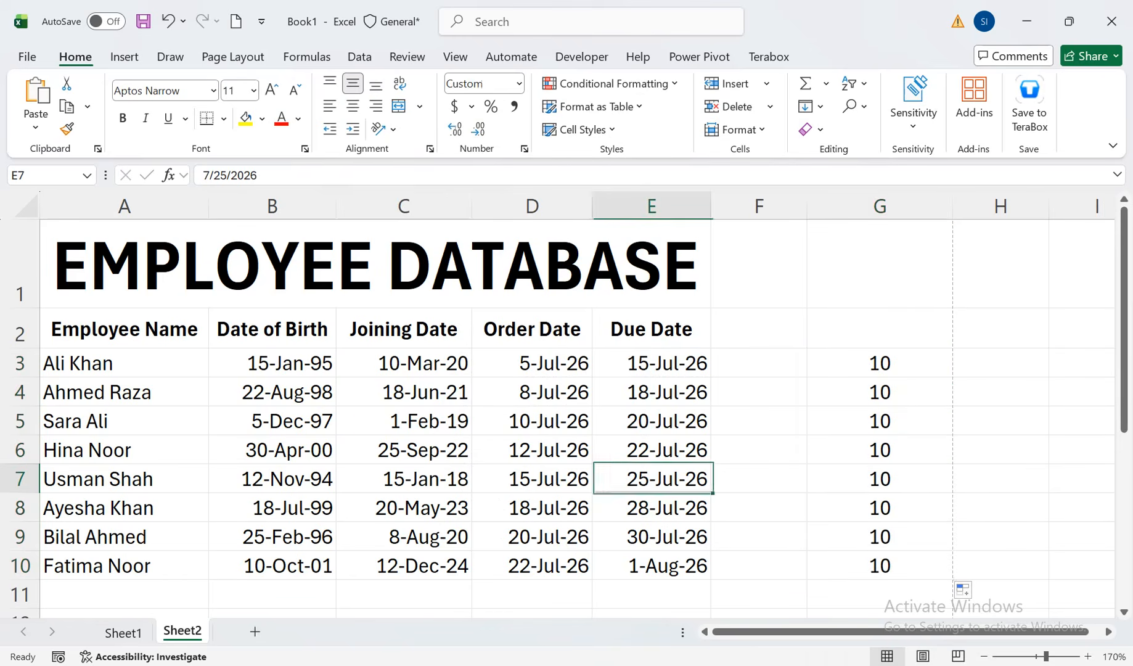
{"action": "left_click_drag", "start_coordinate": [656, 480], "coordinate": [646, 480]}
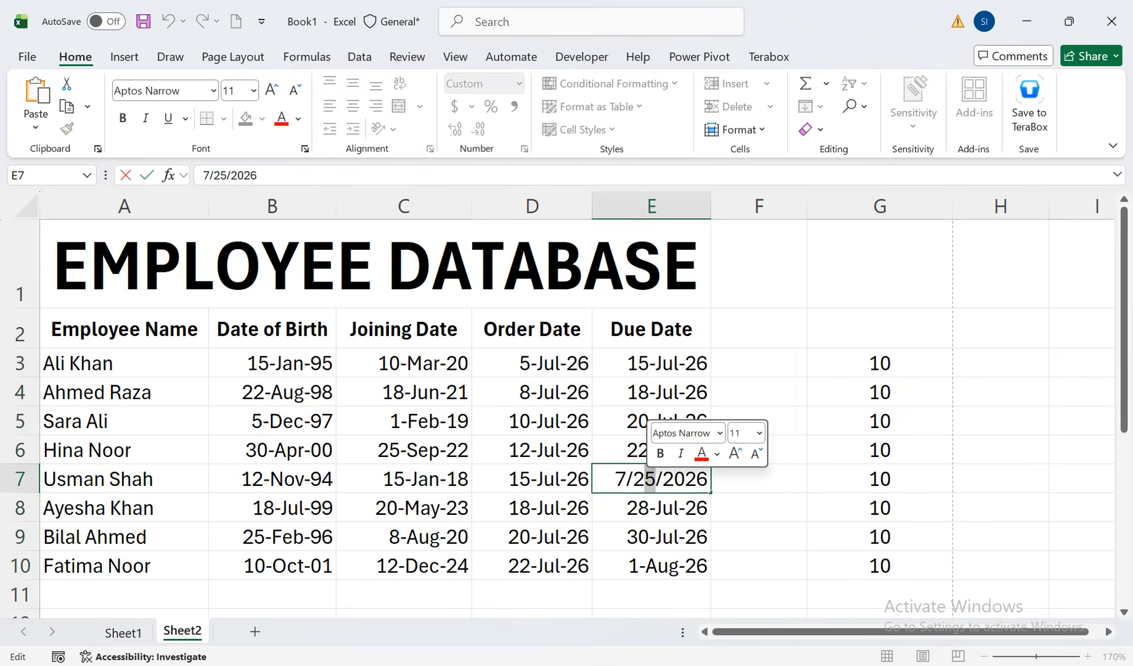
{"action": "type", "text": "8"}
{"action": "key", "text": "Return"}
{"action": "left_click", "coordinate": [880, 479]}
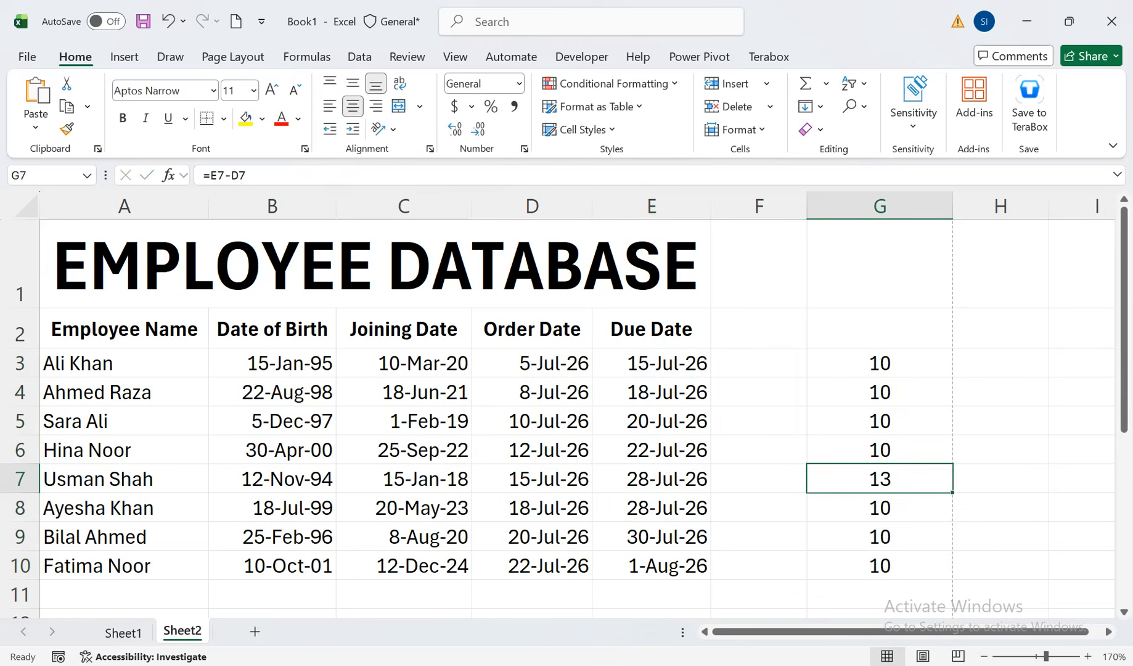
{"action": "left_click", "coordinate": [879, 363]}
{"action": "key", "text": "ctrl+z"}
Clear the date subtraction formulas from G3:G10
{"action": "left_click_drag", "start_coordinate": [880, 363], "coordinate": [880, 565]}
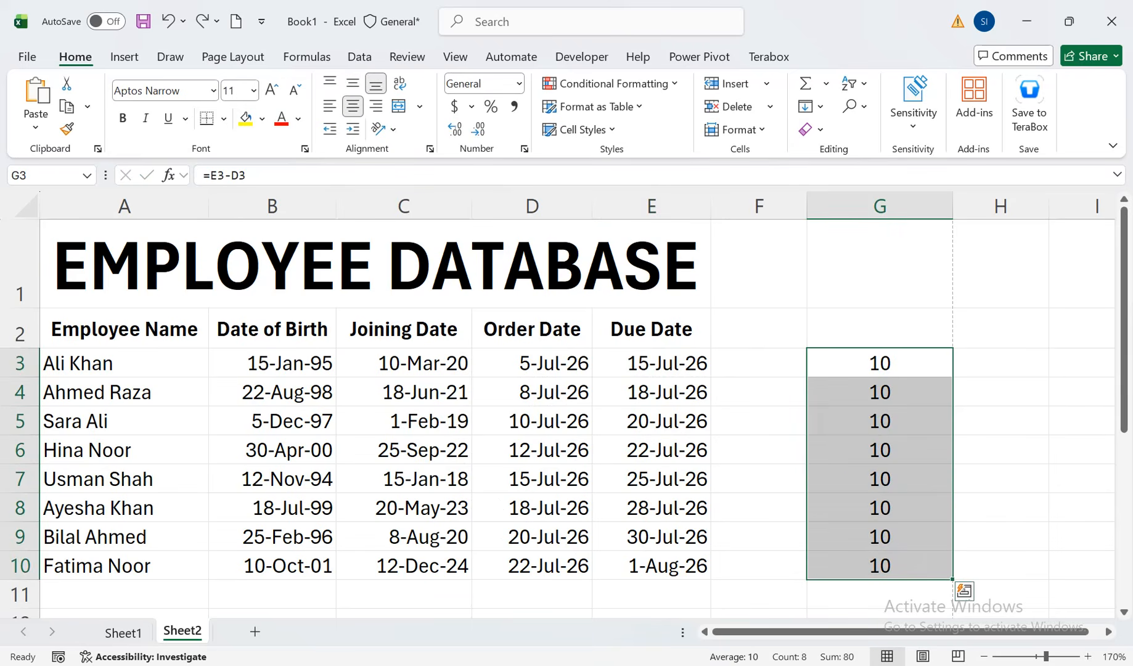
{"action": "key", "text": "Delete"}
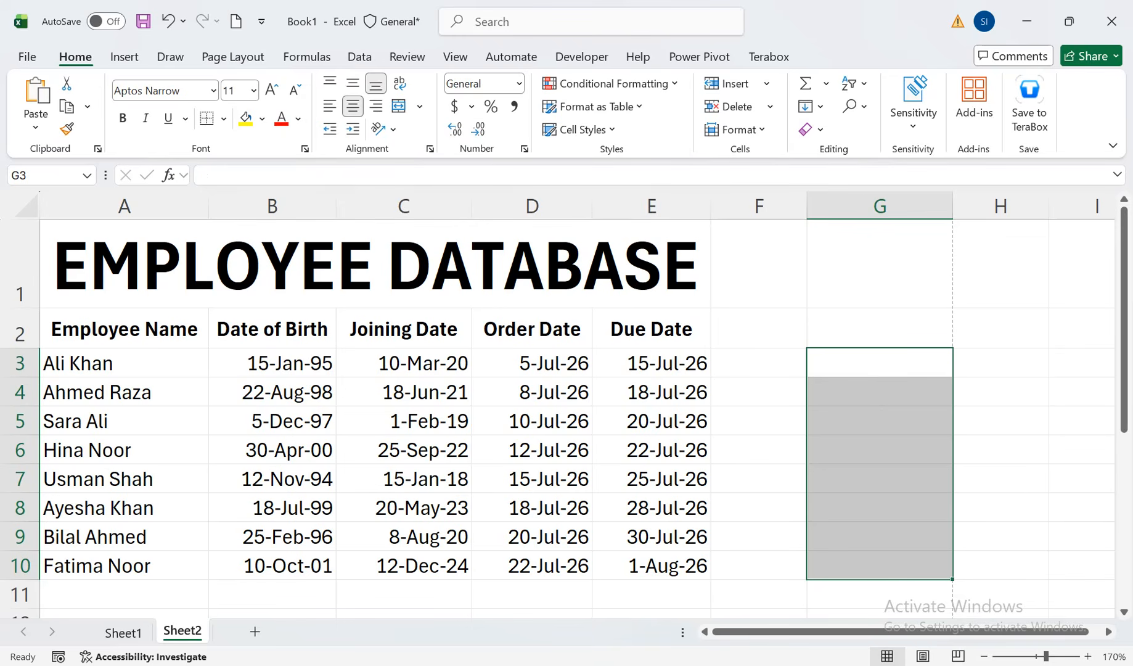
Enter =NETWORKDAYS(D3,E3) in G3 to count working days between order and due dates, and fill it down to G10
{"action": "left_click", "coordinate": [880, 363]}
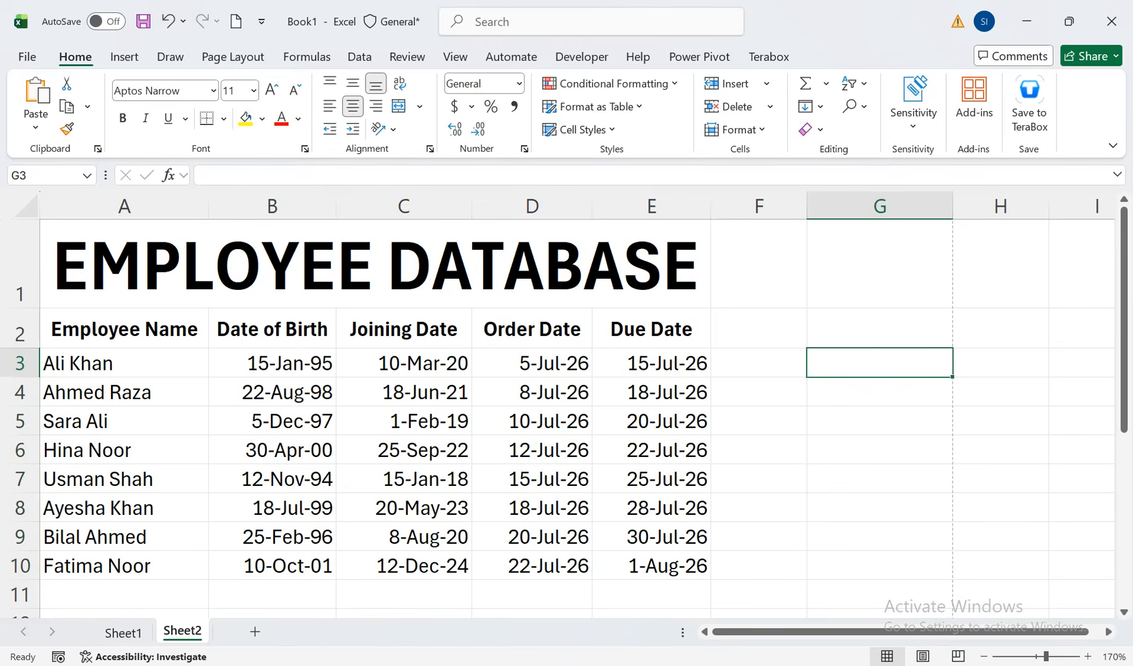
{"action": "type", "text": "=NE"}
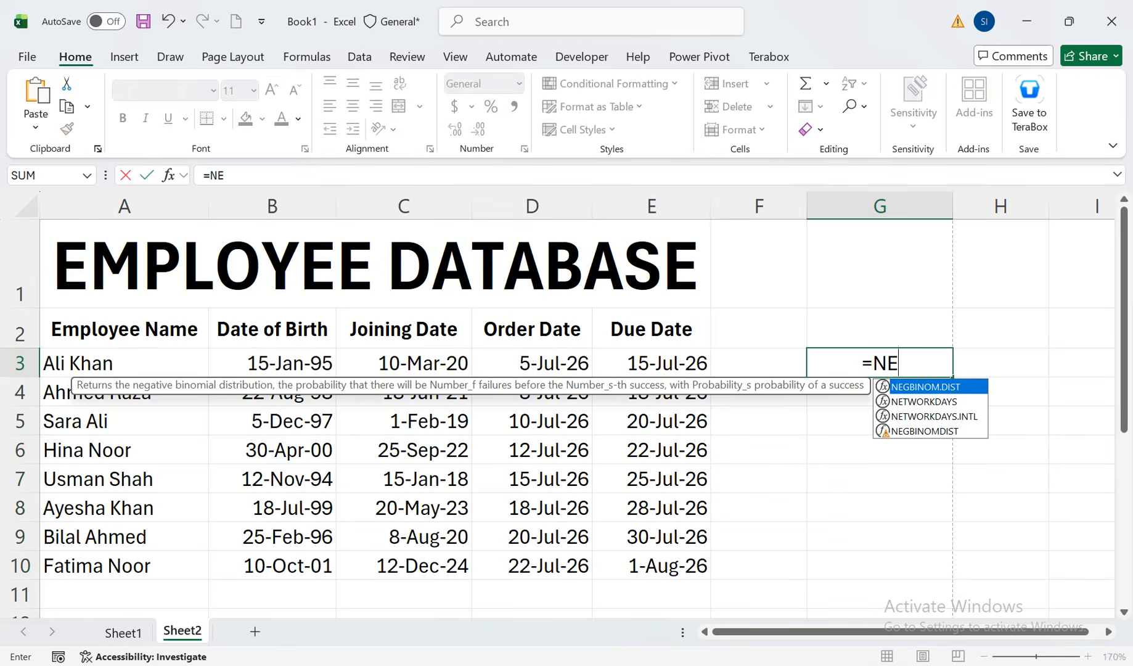
{"action": "key", "text": "Down"}
{"action": "key", "text": "Tab"}
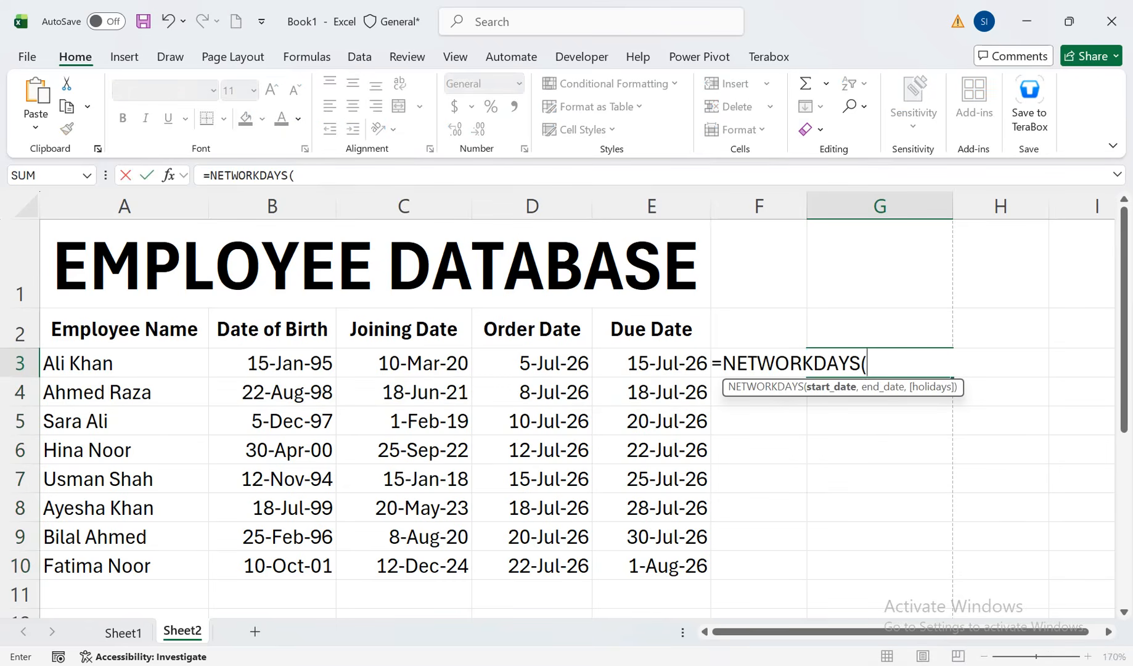
{"action": "key", "text": "Left"}
{"action": "key", "text": "Left"}
{"action": "key", "text": "Left"}
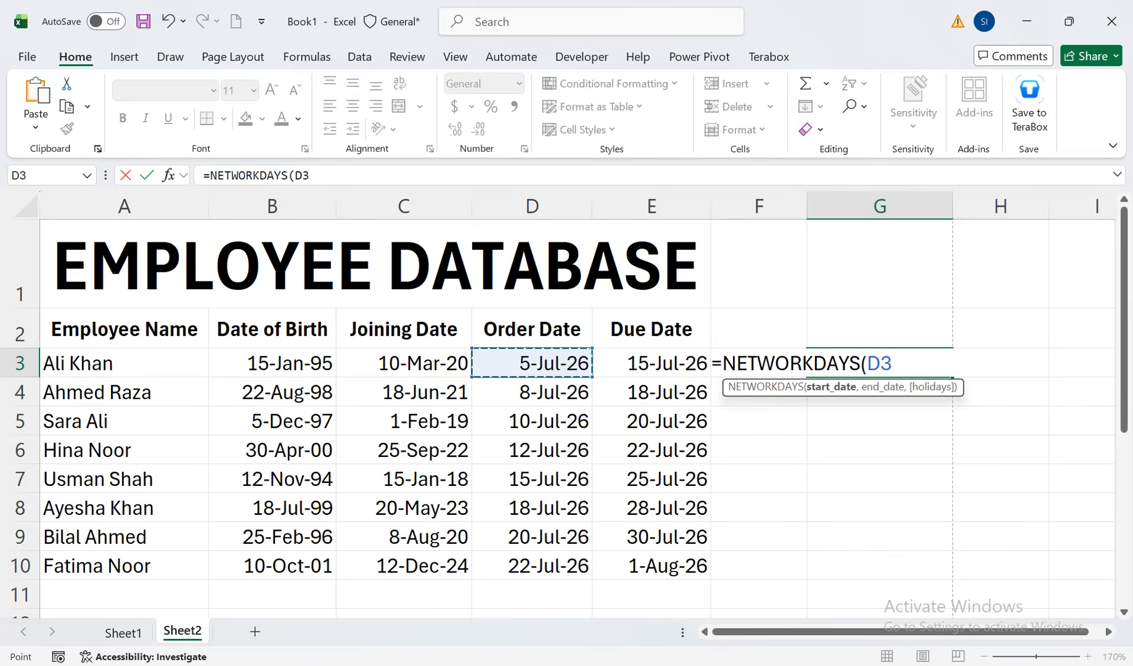
{"action": "type", "text": ","}
{"action": "key", "text": "Left"}
{"action": "key", "text": "Left"}
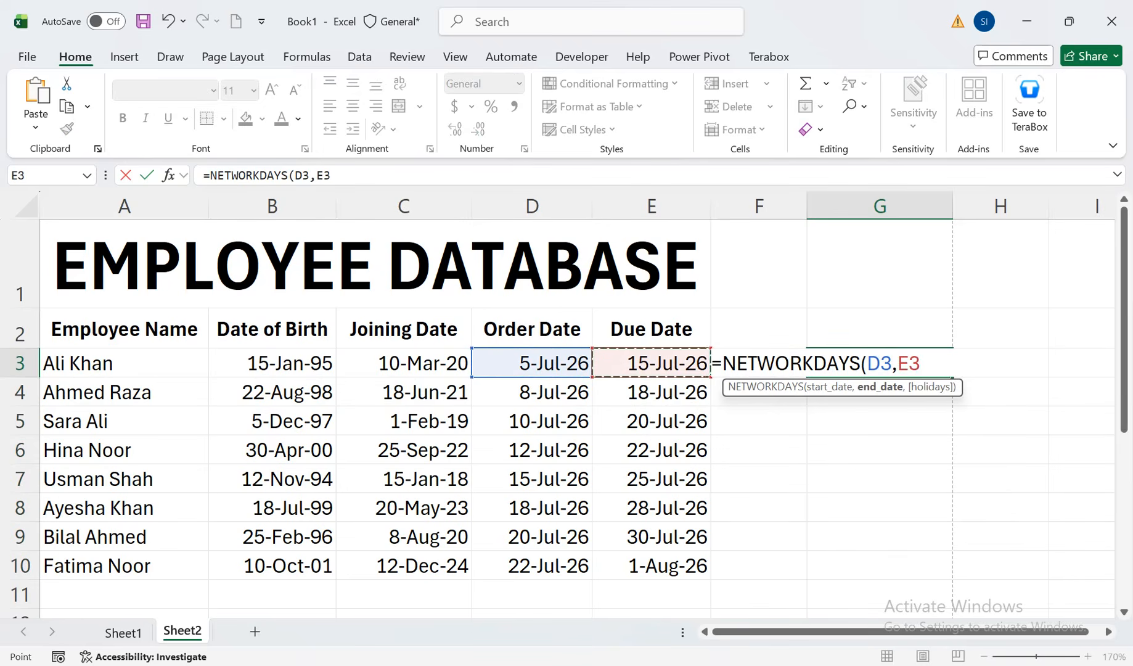
{"action": "type", "text": ")"}
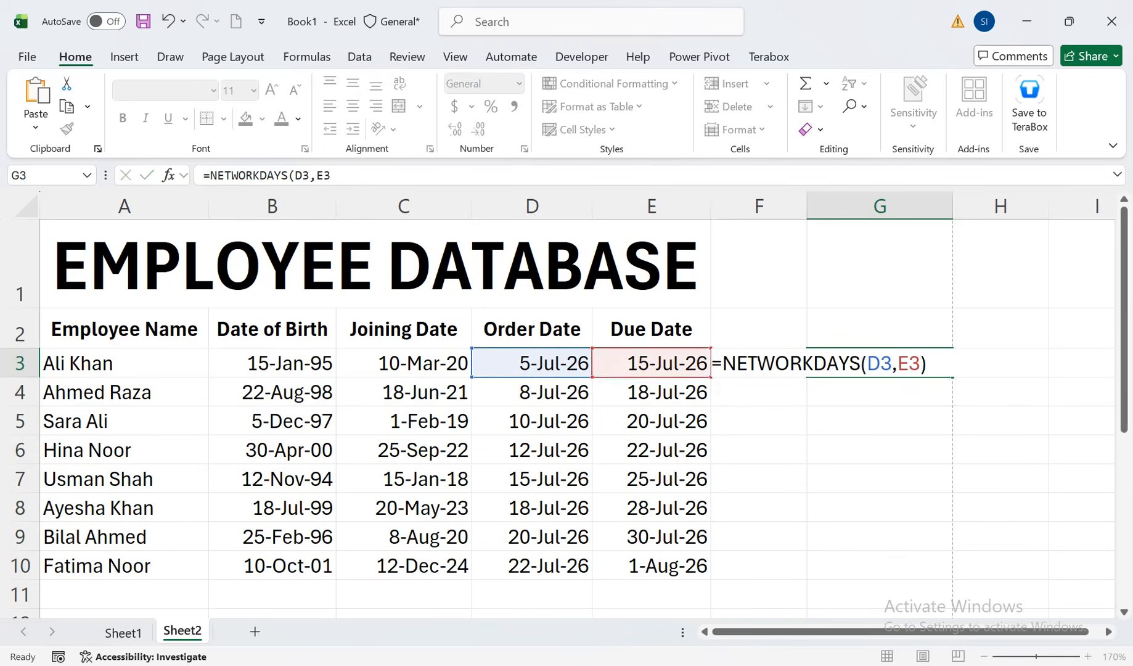
{"action": "key", "text": "Return"}
{"action": "left_click", "coordinate": [879, 362]}
{"action": "left_click_drag", "start_coordinate": [952, 377], "coordinate": [952, 570]}
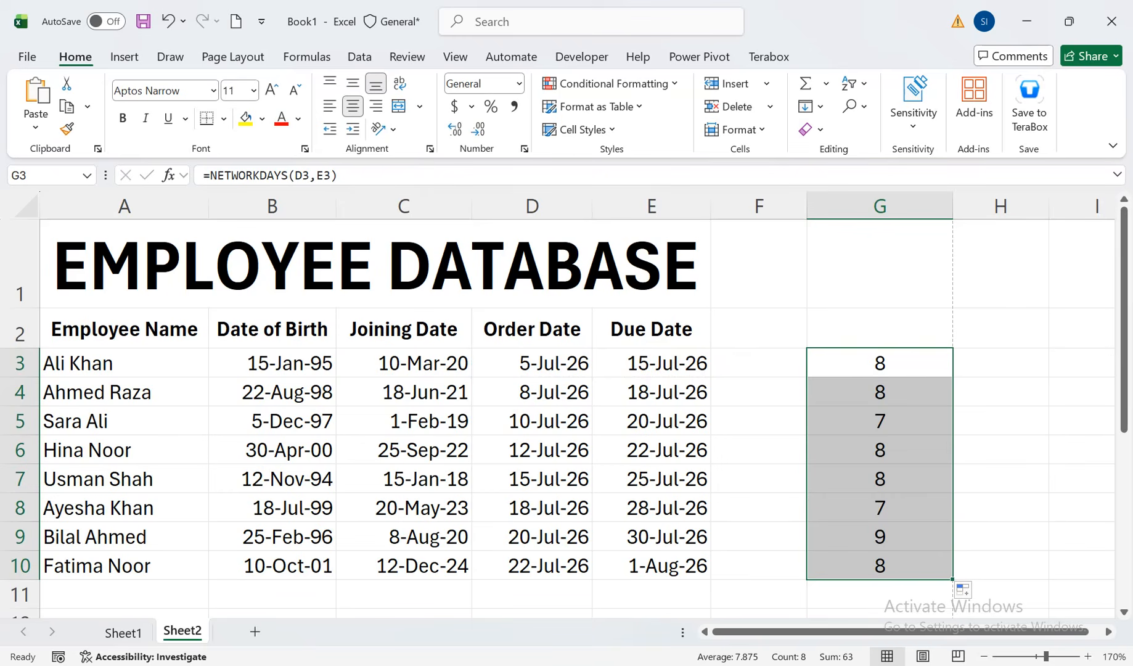
Clear the NETWORKDAYS formulas from G3:G10 and return to cell G3
{"action": "key", "text": "Delete"}
{"action": "key", "text": "Up"}
{"action": "key", "text": "Down"}
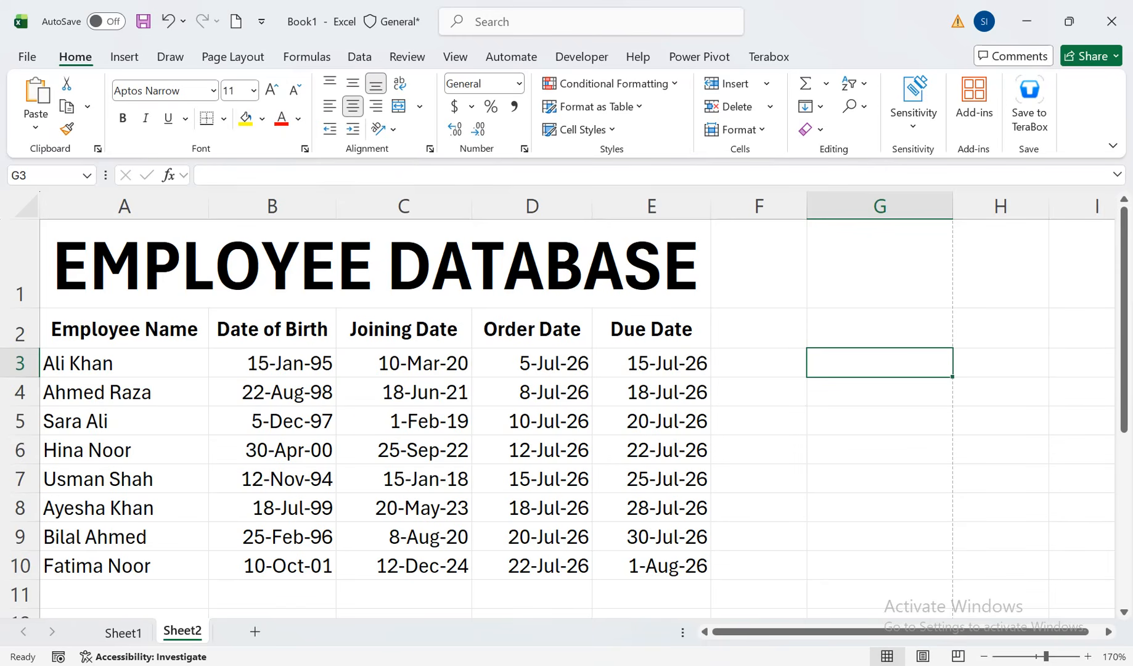
Insert a new column before Joining Date and enter the heading Age in C2
{"action": "right_click", "coordinate": [363, 209]}
{"action": "left_click", "coordinate": [404, 387]}
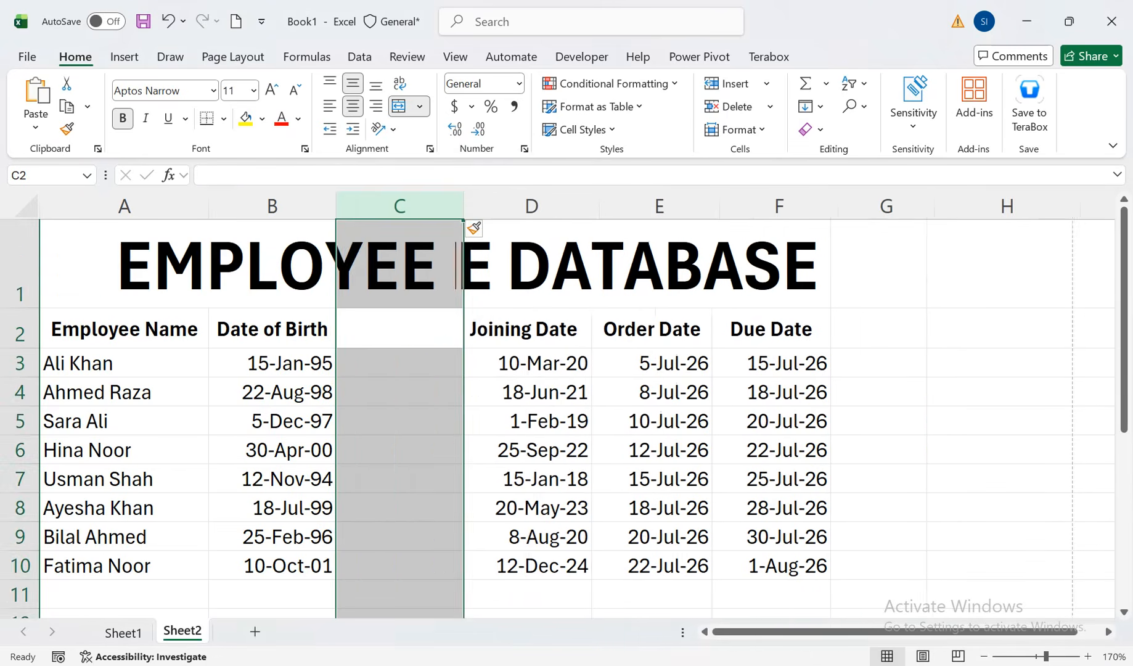
{"action": "left_click", "coordinate": [400, 328]}
{"action": "type", "text": "aGE"}
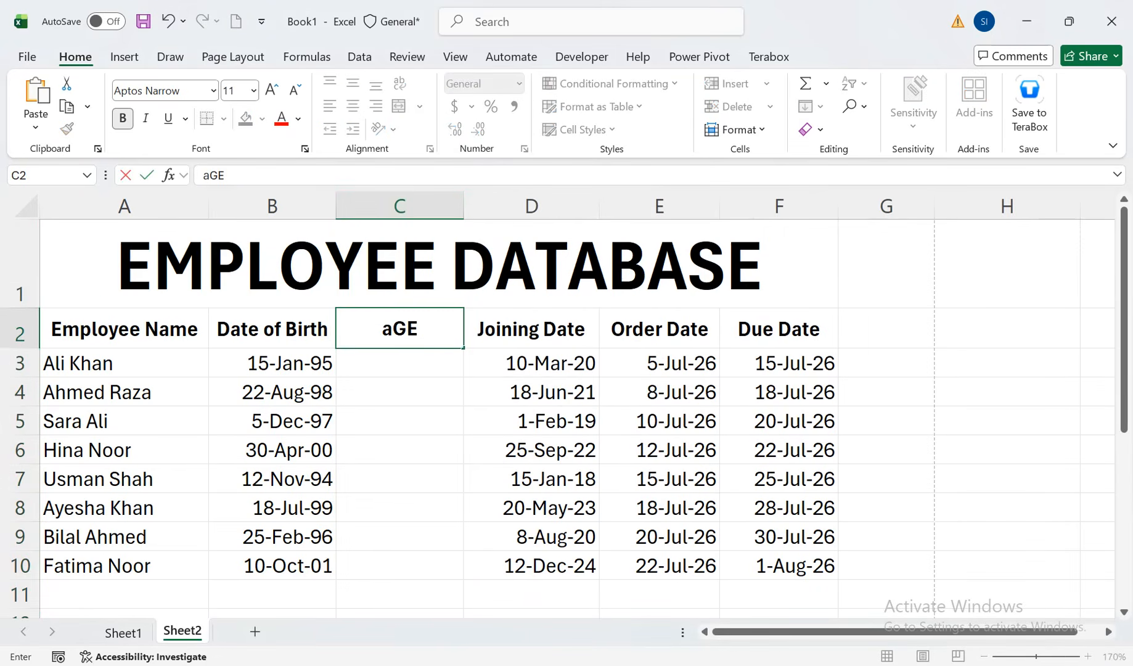
{"action": "key", "text": "Return"}
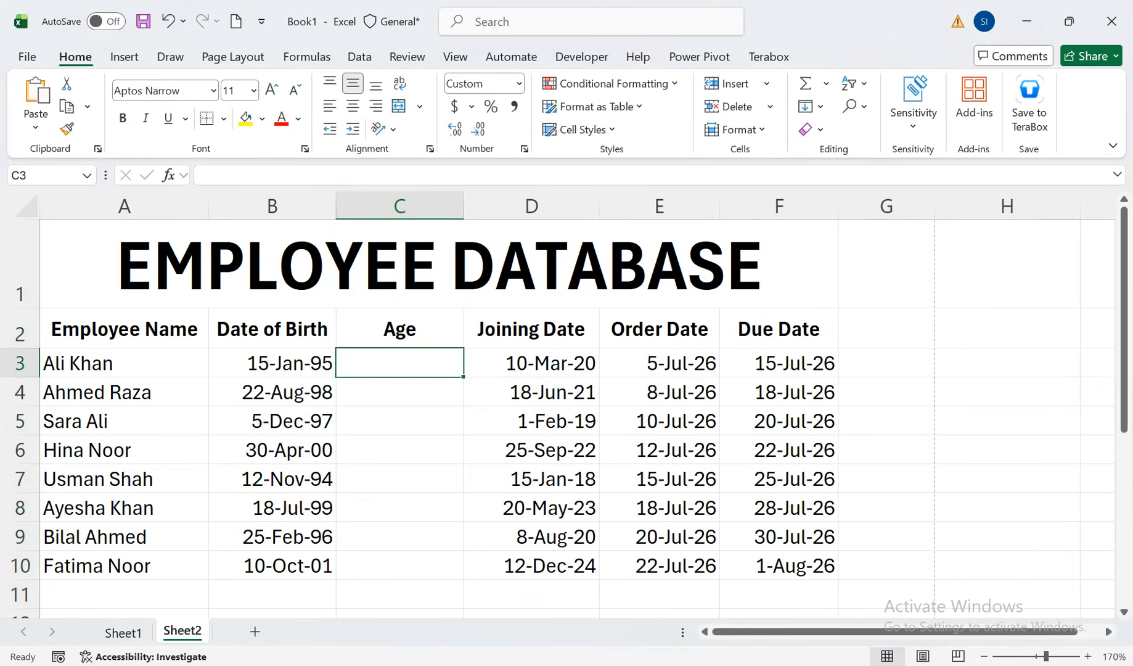
Write the age formula =DATEDIF(B3,TODAY(),"Y") in C3, using the date of birth as the start date
{"action": "type", "text": "=Date"}
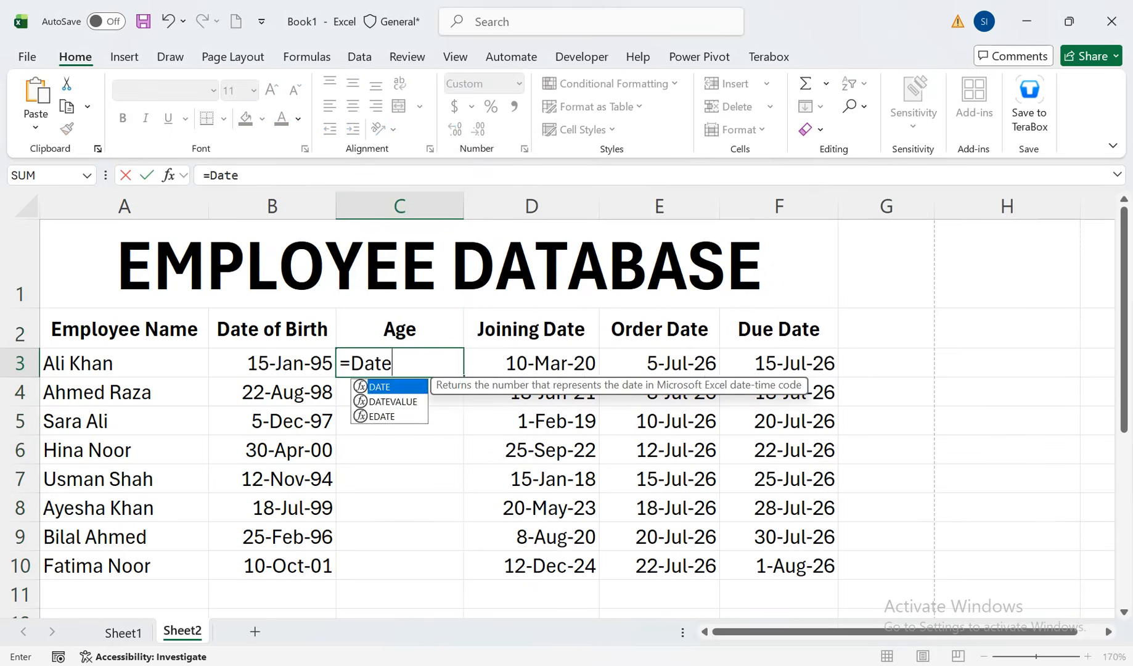
{"action": "type", "text": "dif("}
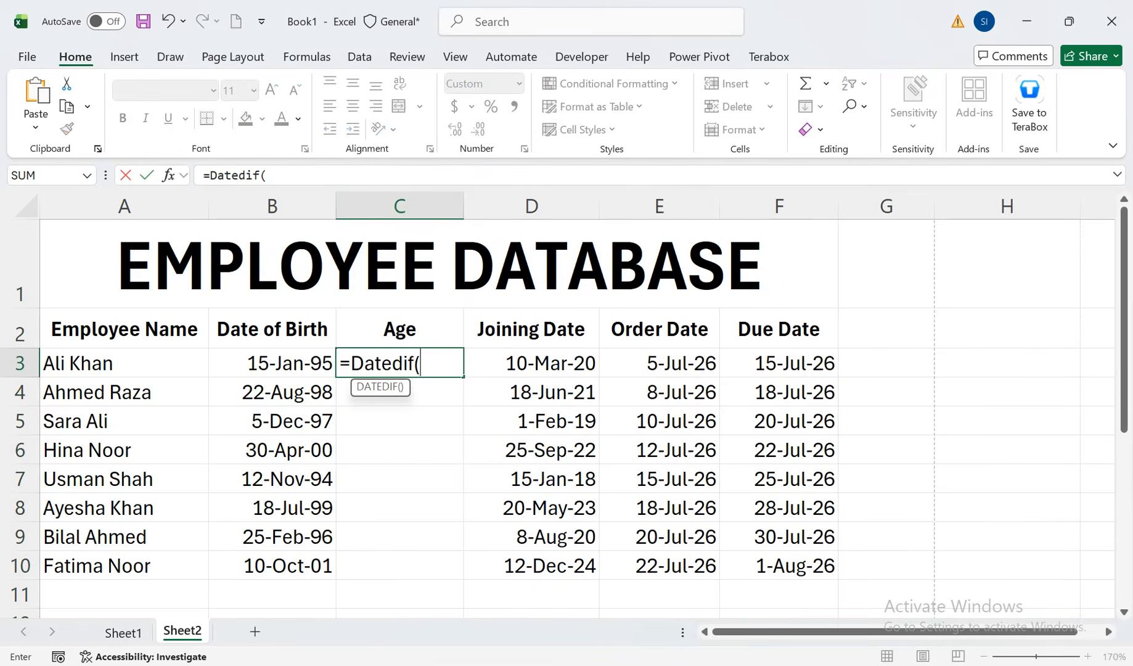
{"action": "key", "text": "Left"}
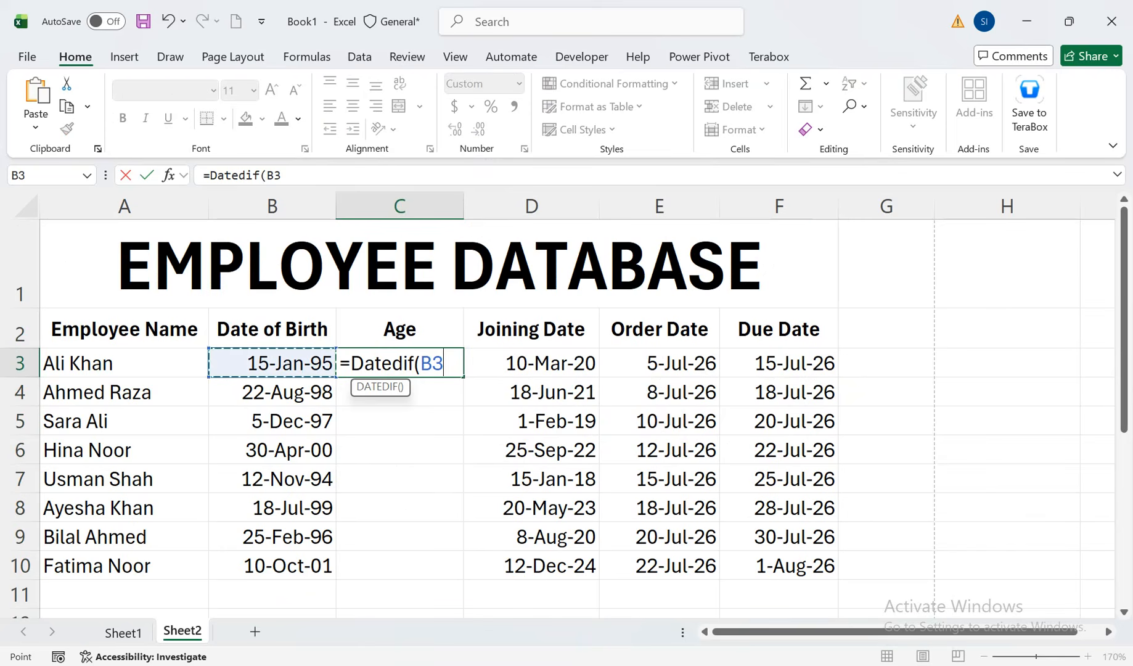
{"action": "type", "text": ",todsay"}
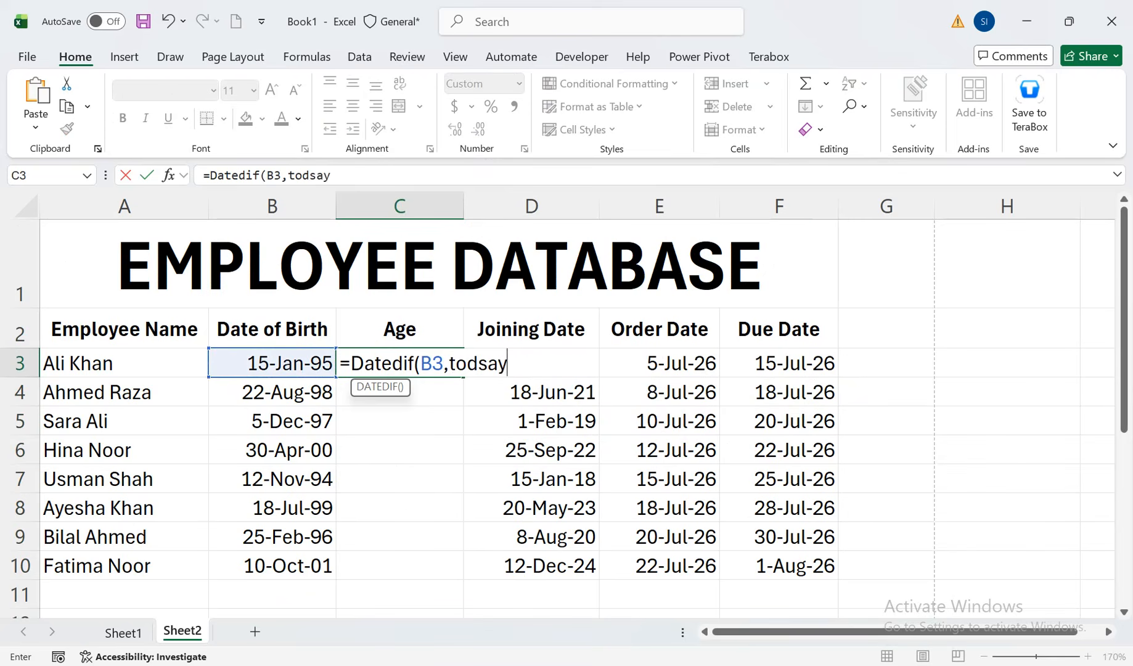
{"action": "key", "text": "BackSpace"}
{"action": "key", "text": "BackSpace"}
{"action": "key", "text": "BackSpace"}
{"action": "type", "text": "ay"}
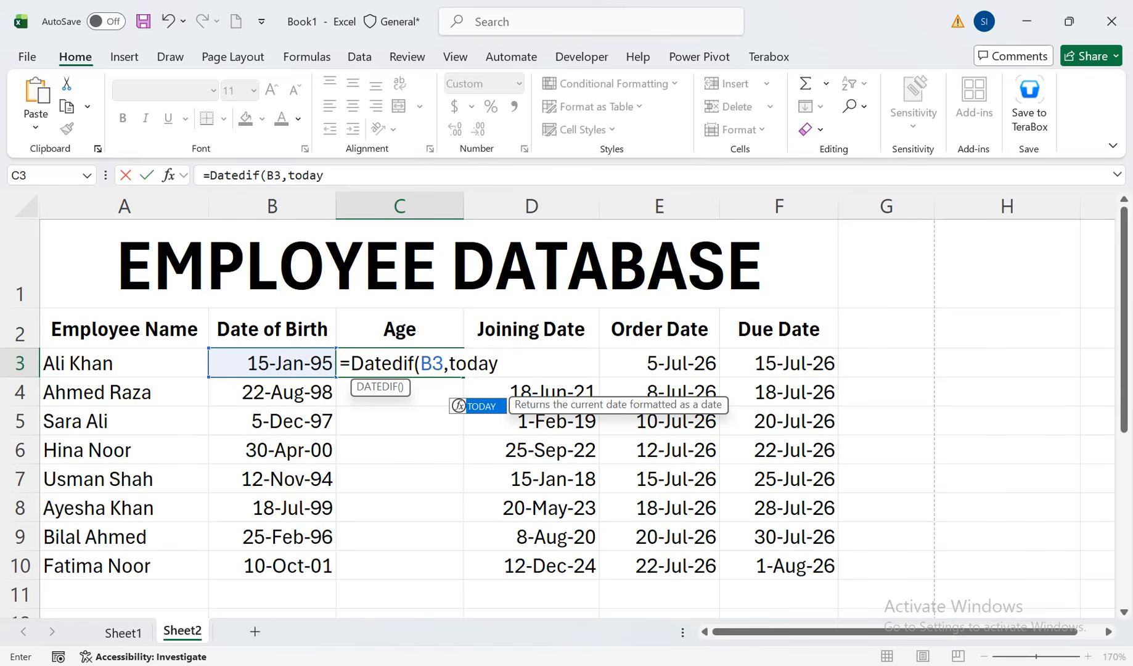
{"action": "type", "text": "()"}
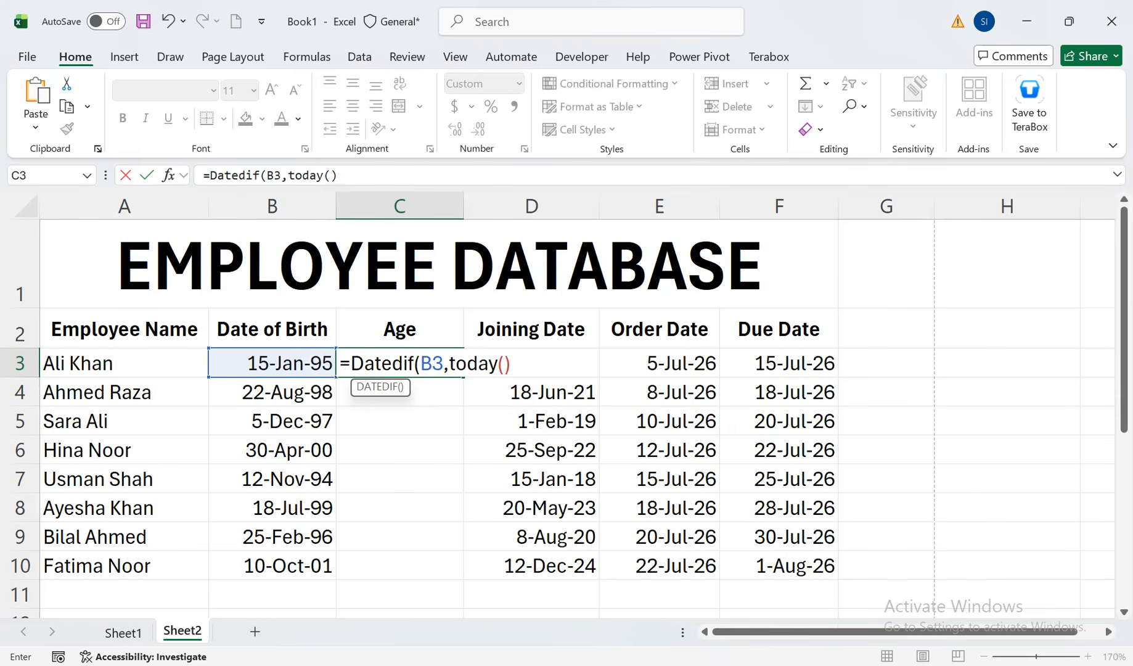
{"action": "type", "text": ",\"Y\")"}
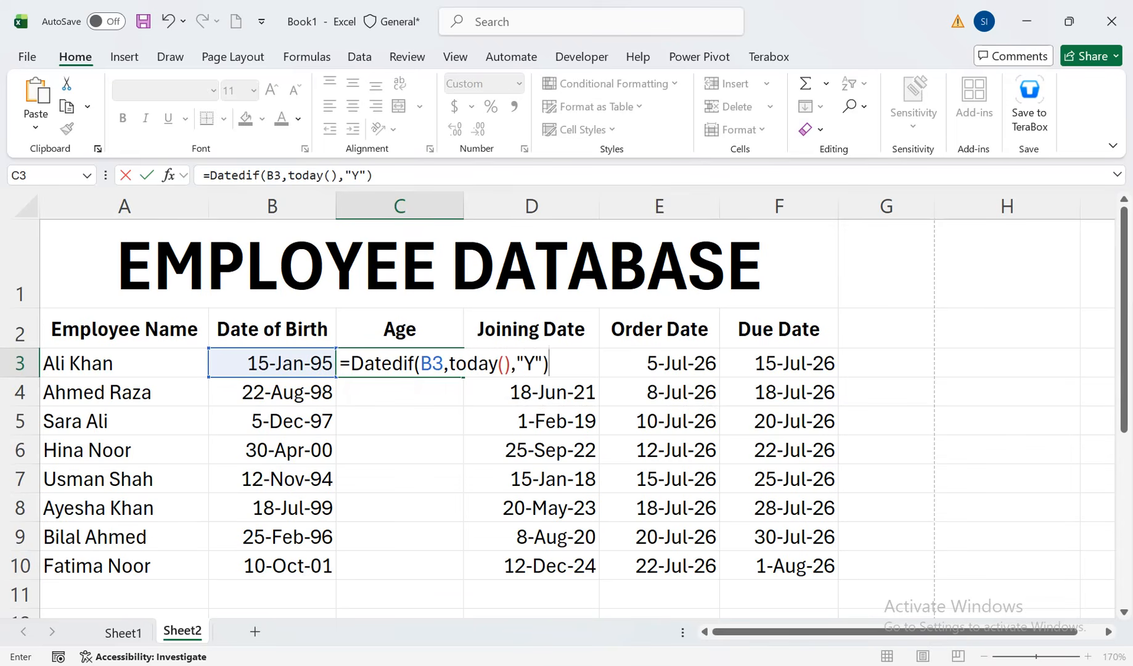
{"action": "type", "text": " & \"Year"}
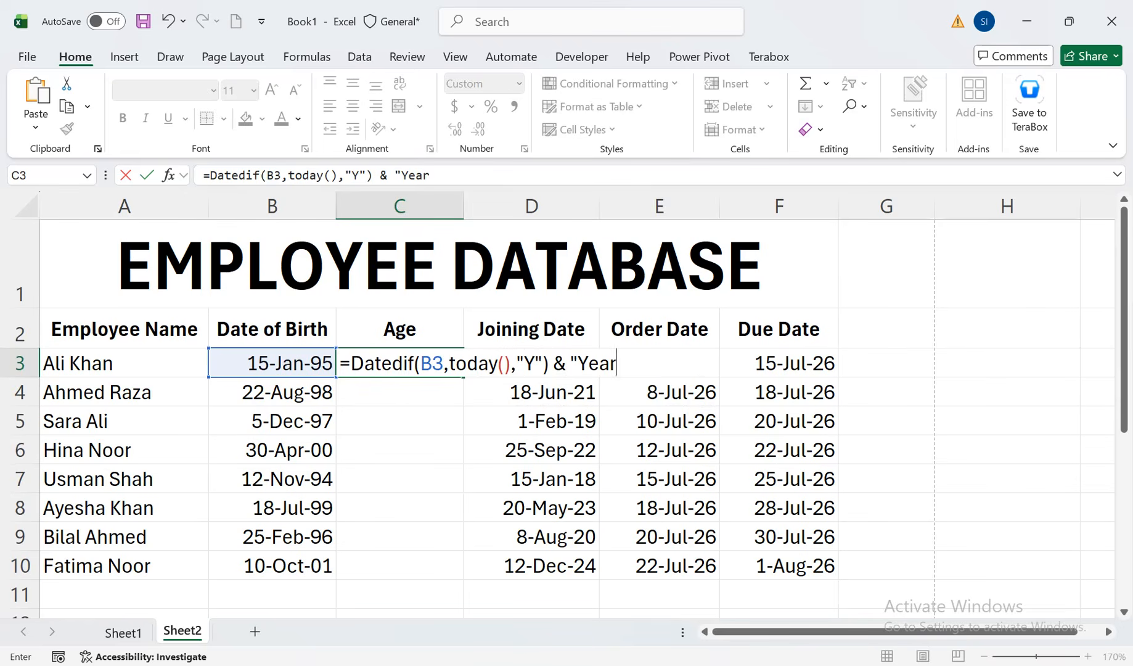
Append &" Year" to the age formula in C3, with a space before Year, and commit it
{"action": "key", "text": "F2"}
{"action": "key", "text": "BackSpace"}
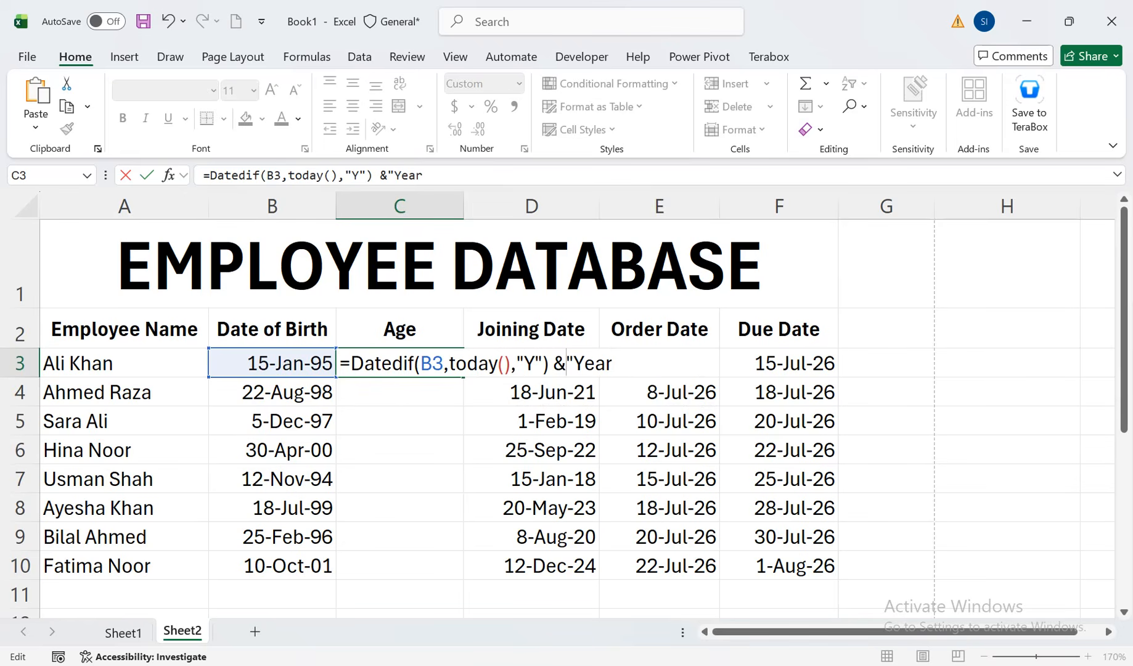
{"action": "key", "text": "Right"}
{"action": "key", "text": "Right"}
{"action": "key", "text": "Left"}
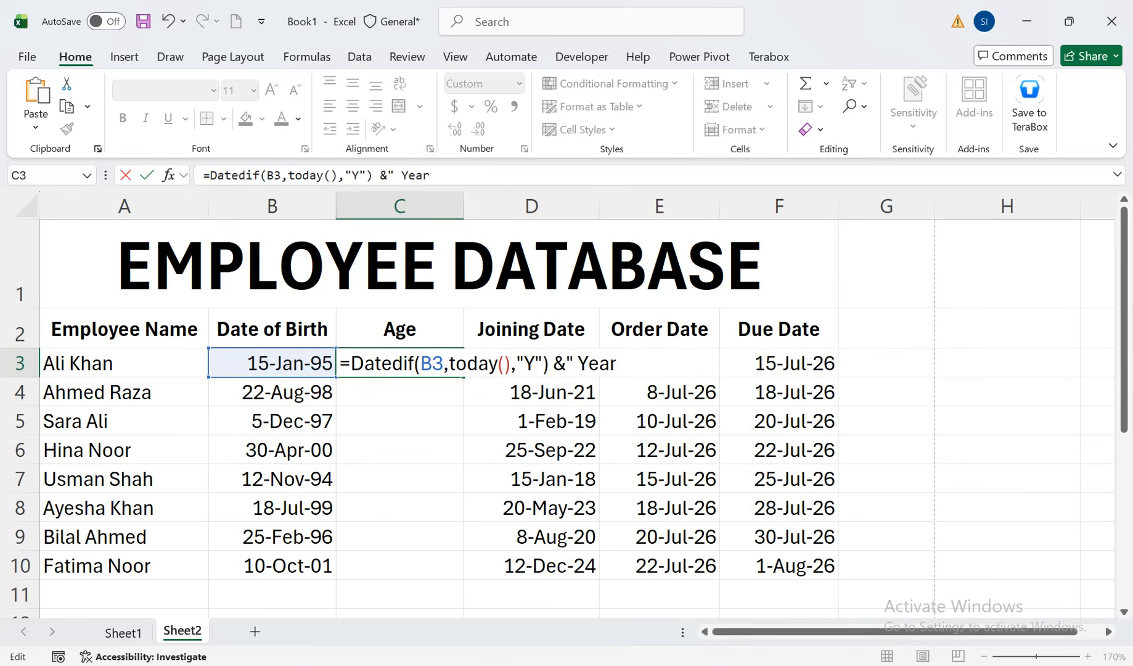
{"action": "key", "text": "End"}
{"action": "type", "text": "\""}
{"action": "key", "text": "Return"}
Center the age in C3 horizontally and fill its formula down to C10
{"action": "left_click", "coordinate": [400, 363]}
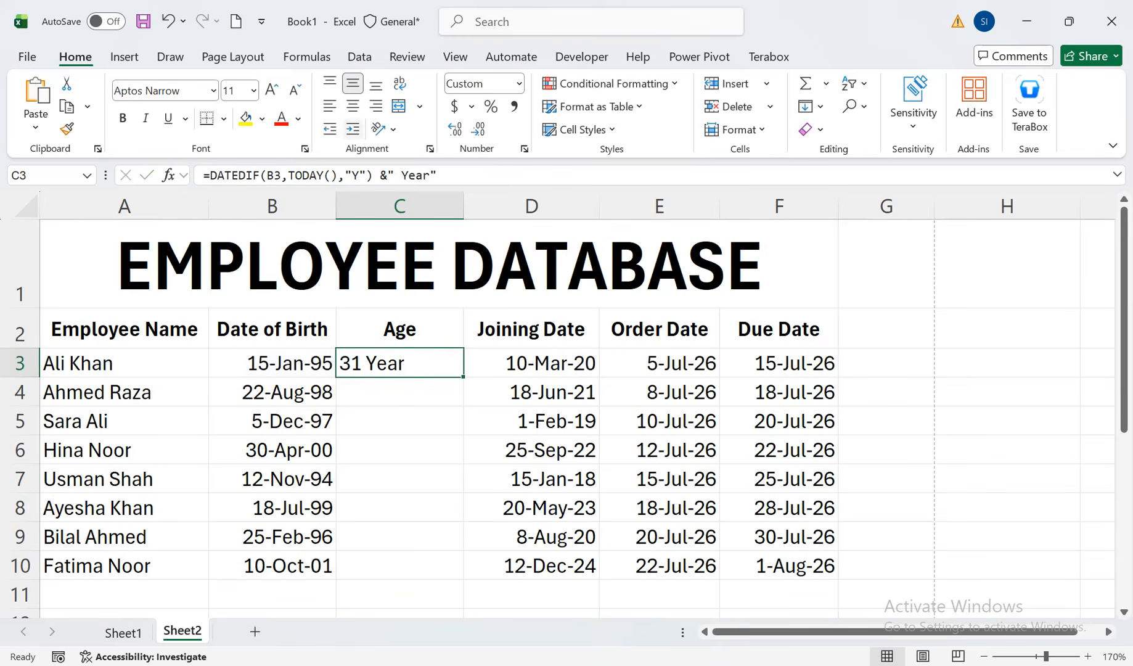
{"action": "left_click", "coordinate": [353, 107]}
{"action": "double_click", "coordinate": [463, 377]}
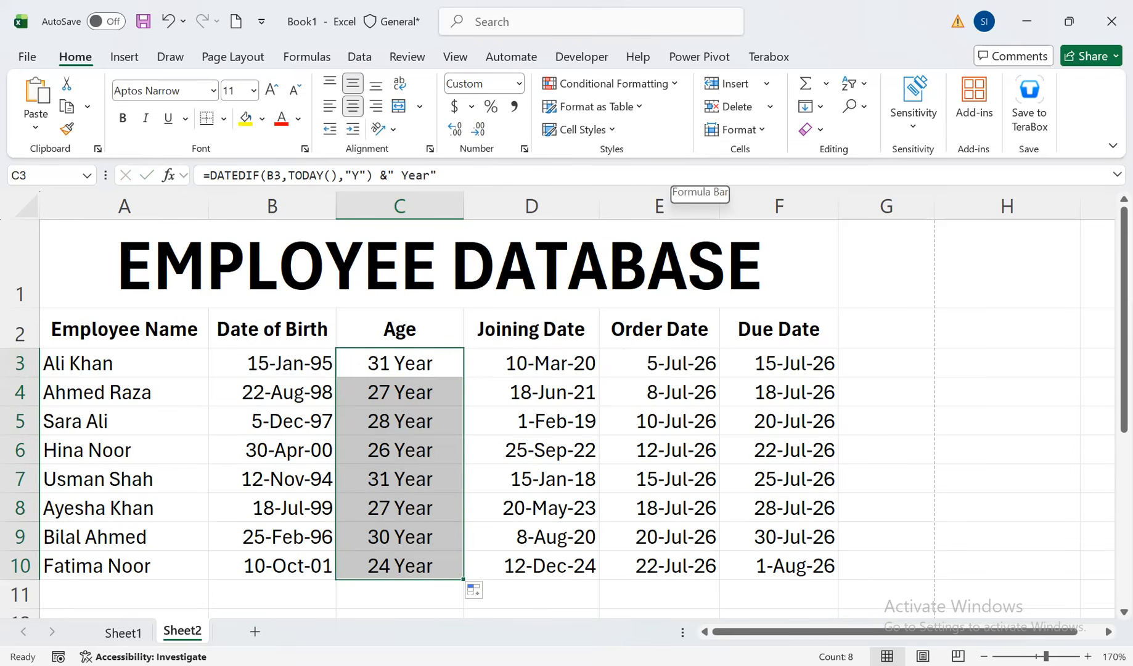
Insert a new column before Order Date and enter the heading Service Experience in E2
{"action": "left_click", "coordinate": [659, 205]}
{"action": "right_click", "coordinate": [659, 206]}
{"action": "left_click", "coordinate": [698, 390]}
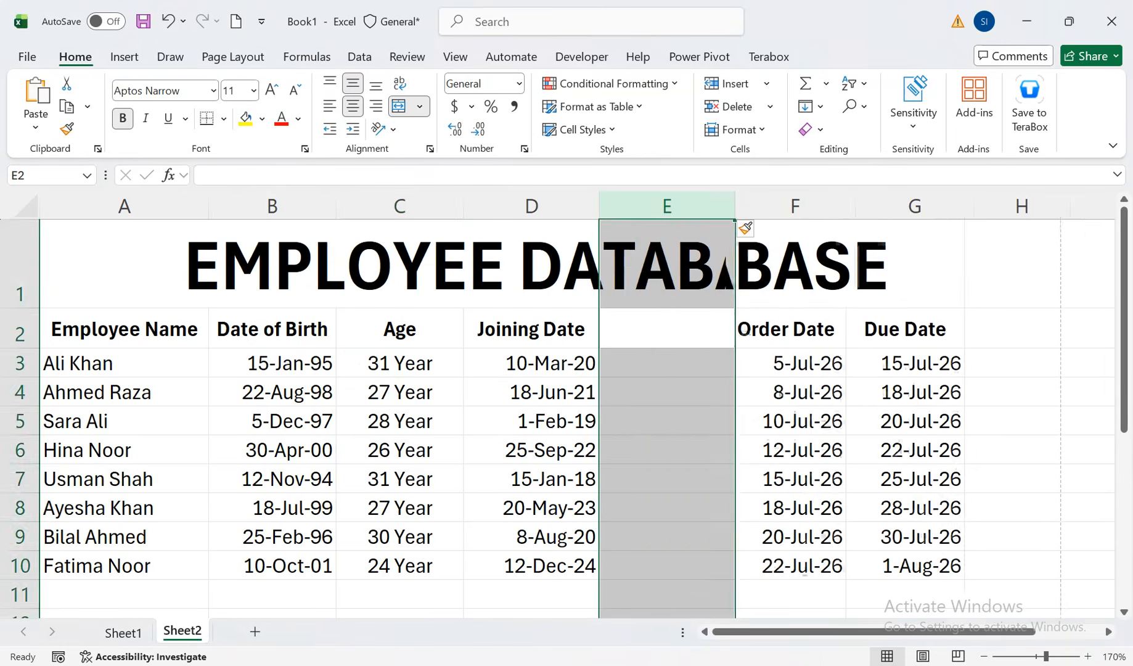
{"action": "left_click", "coordinate": [667, 328]}
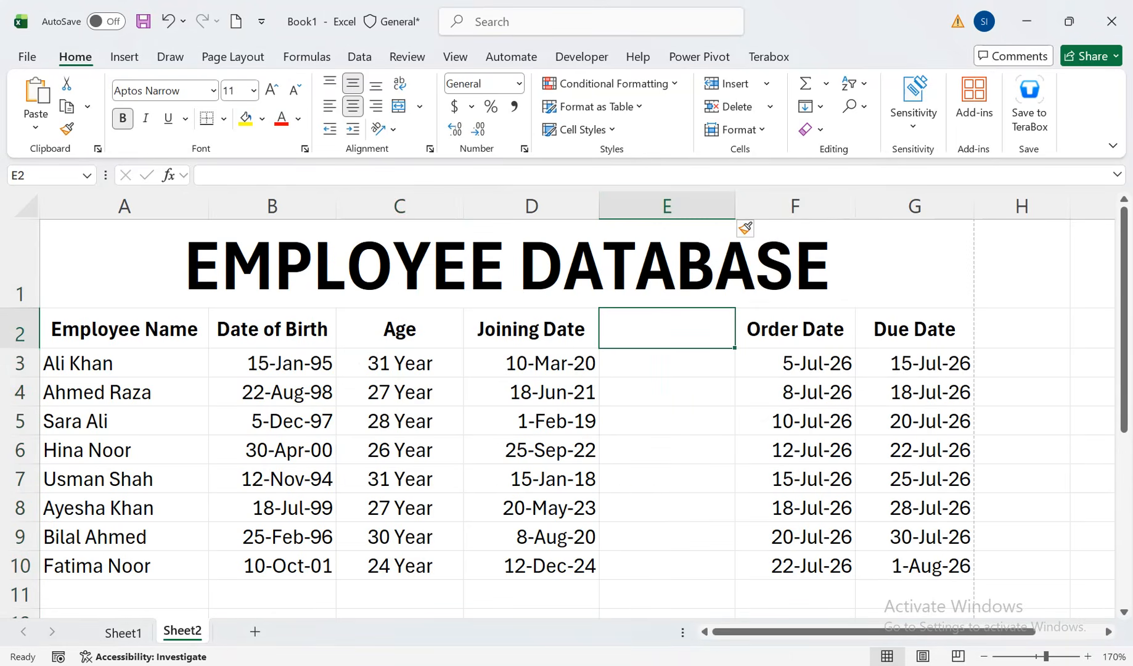
{"action": "type", "text": "Service"}
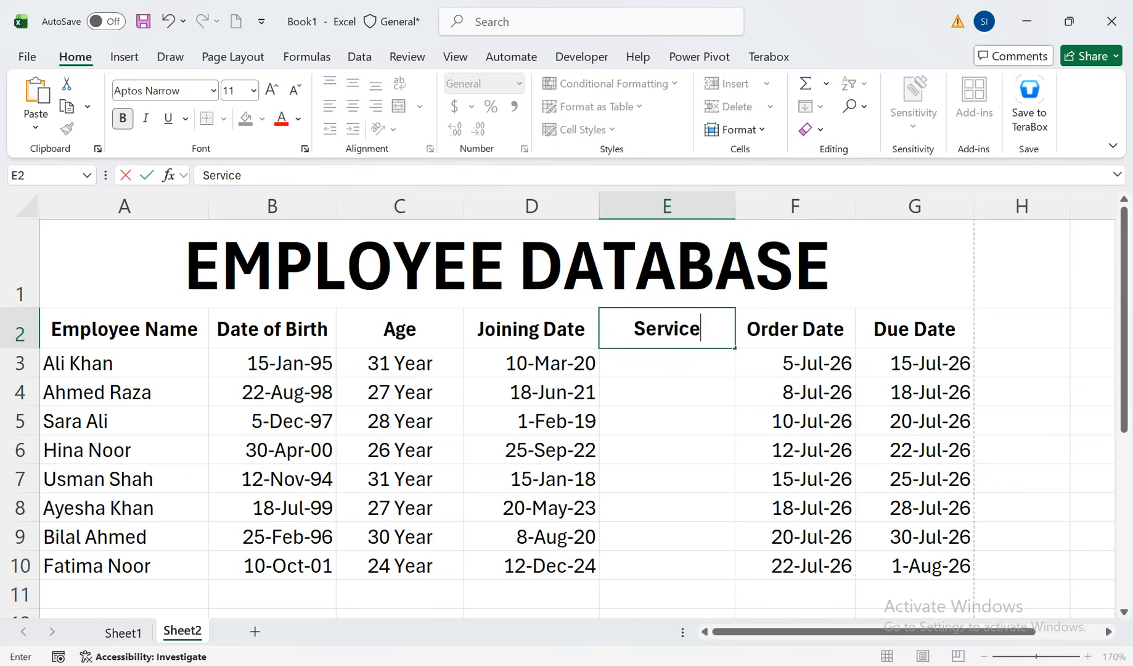
{"action": "type", "text": " Expe"}
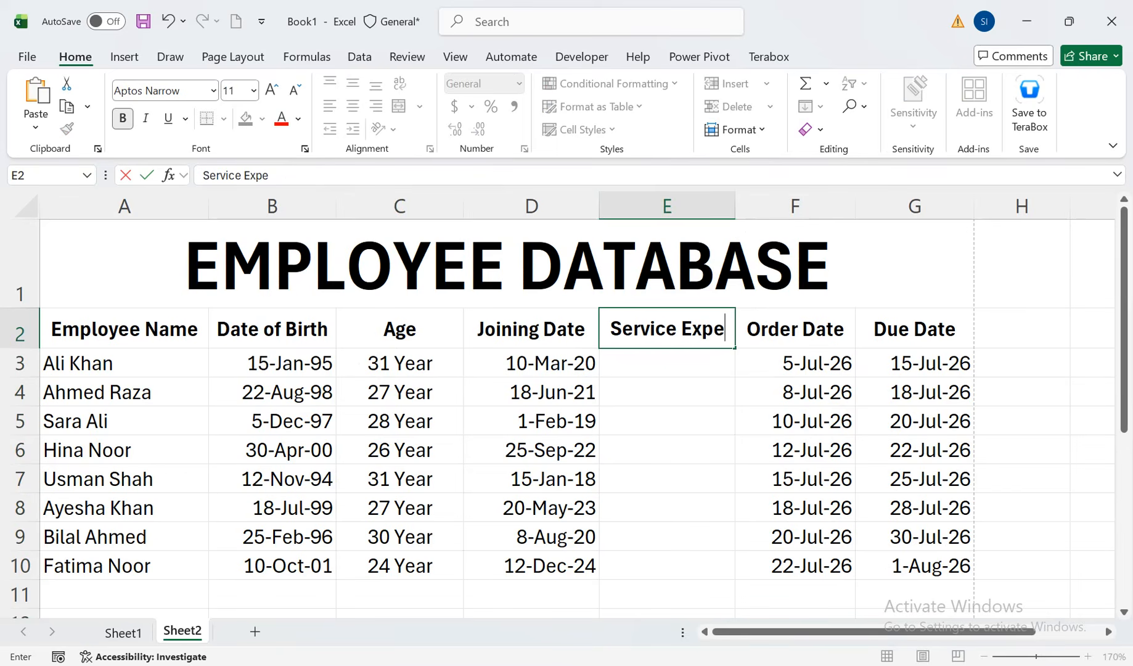
{"action": "type", "text": "rience"}
{"action": "key", "text": "Return"}
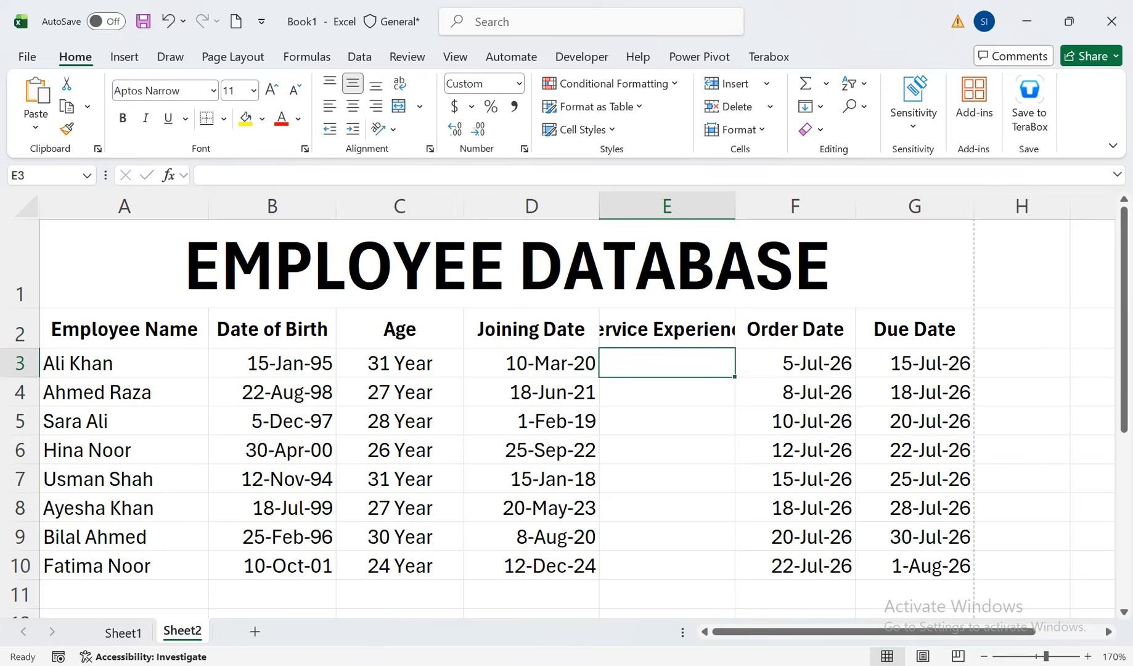
Wrap the Service Experience heading in E2 and increase row 2's height to fit both lines
{"action": "key", "text": "Up"}
{"action": "left_click", "coordinate": [398, 83]}
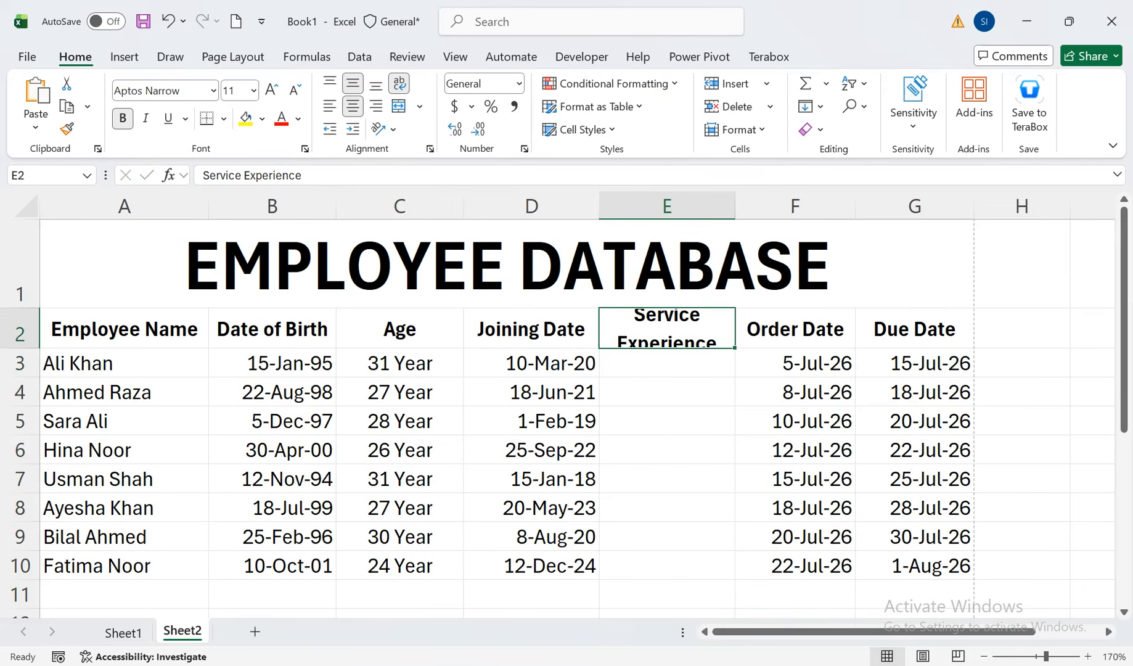
{"action": "left_click_drag", "start_coordinate": [21, 348], "coordinate": [21, 362]}
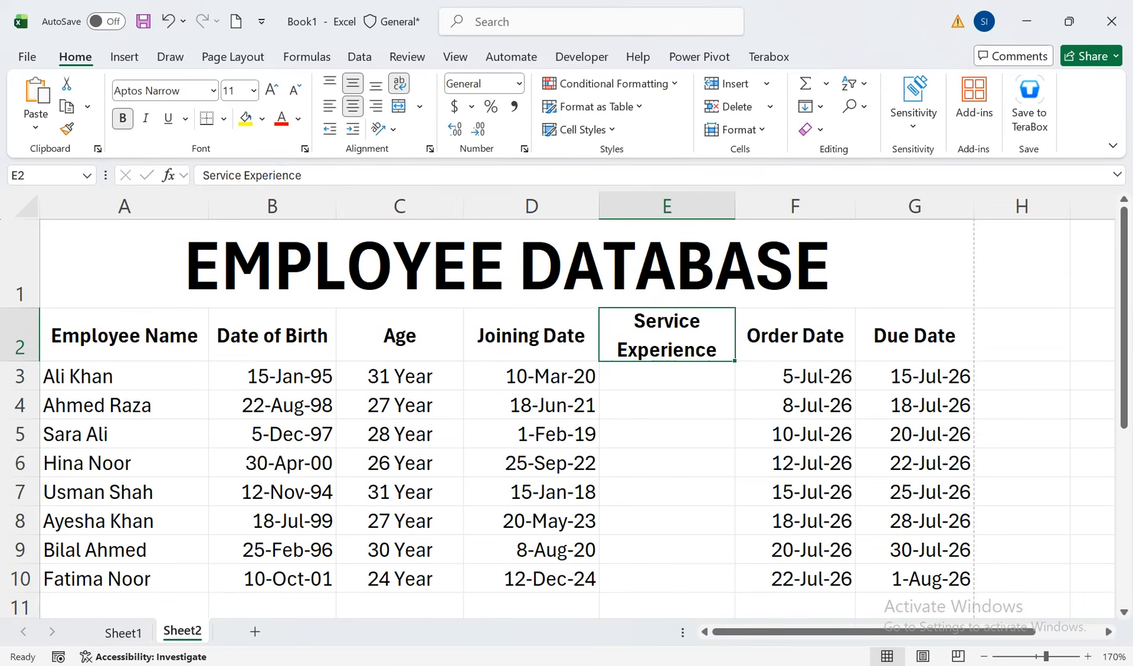
Enter =DATEDIF(D3,TODAY(),"Y")&" Year" in E3 to calculate service experience from the joining date
{"action": "key", "text": "Down"}
{"action": "type", "text": "=dated"}
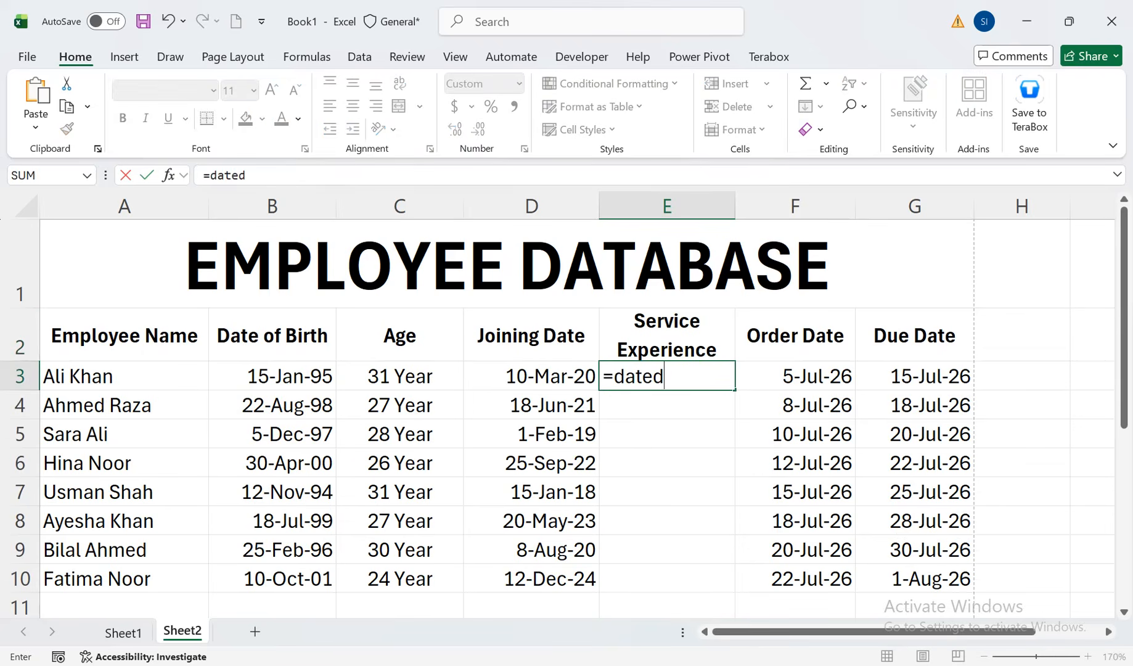
{"action": "type", "text": "if("}
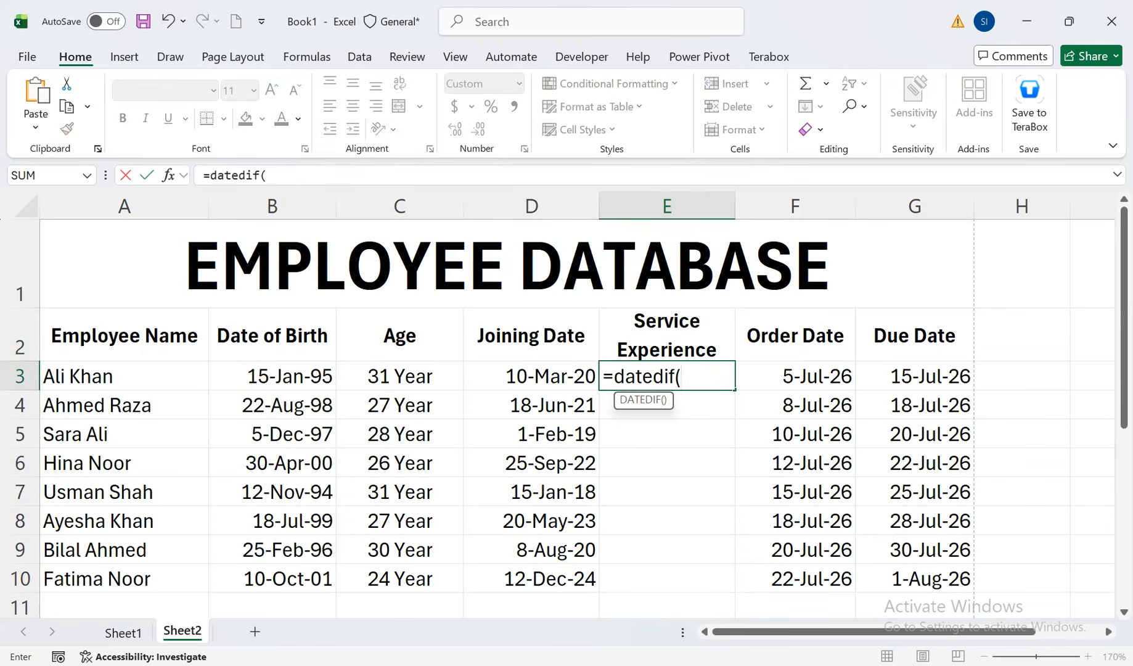
{"action": "key", "text": "Left"}
{"action": "type", "text": ","}
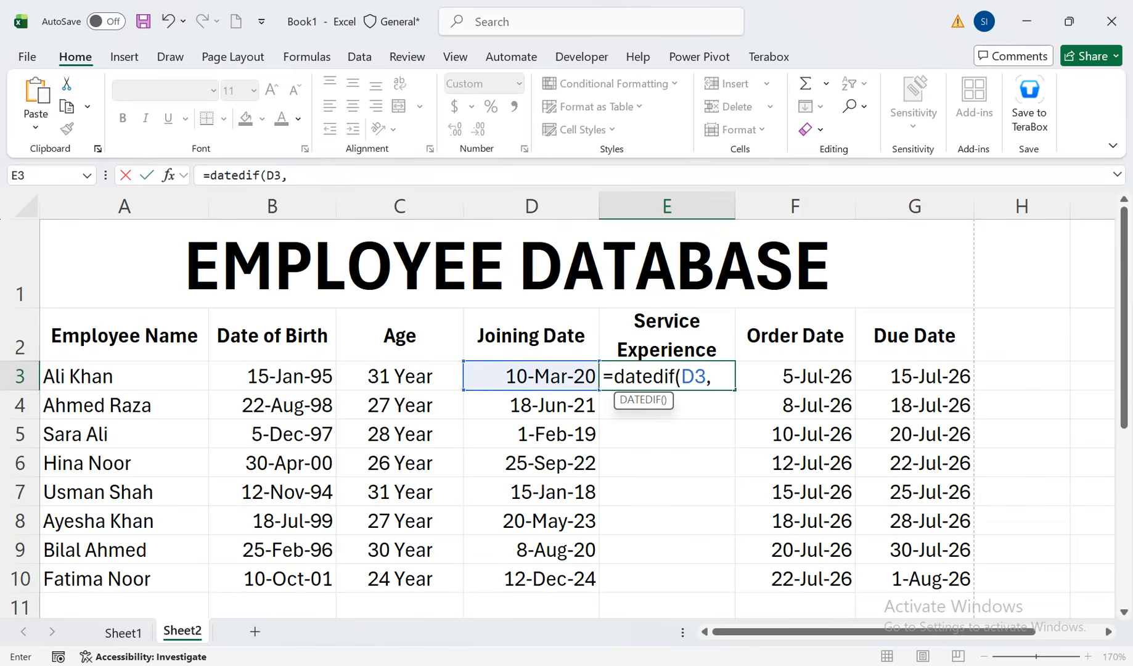
{"action": "type", "text": "today("}
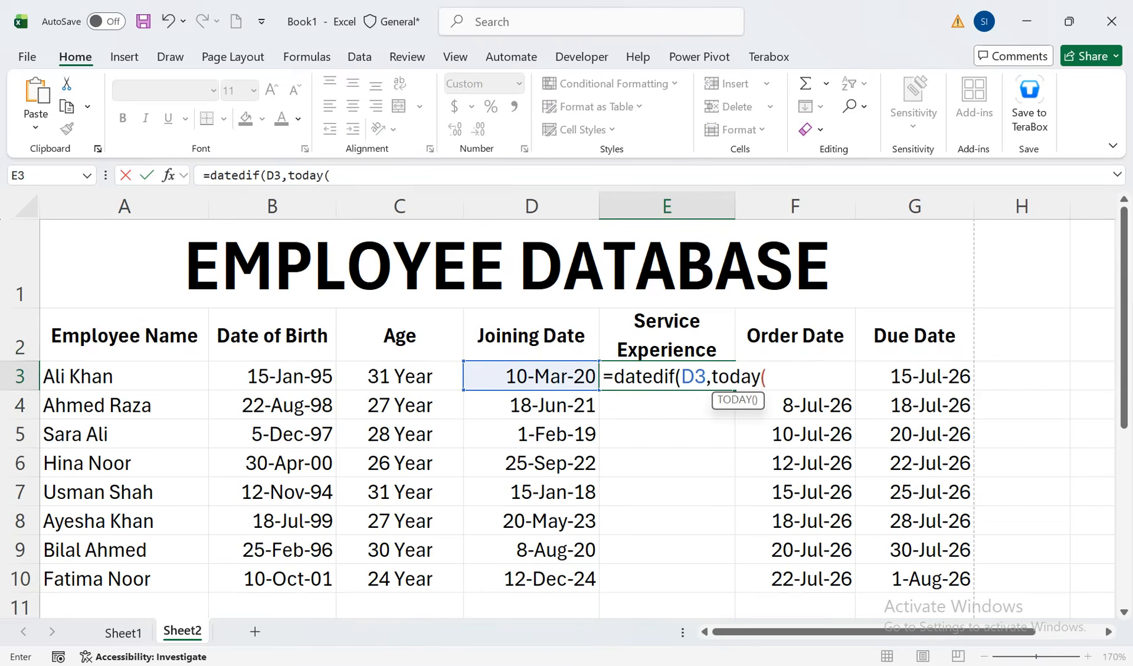
{"action": "type", "text": "),\""}
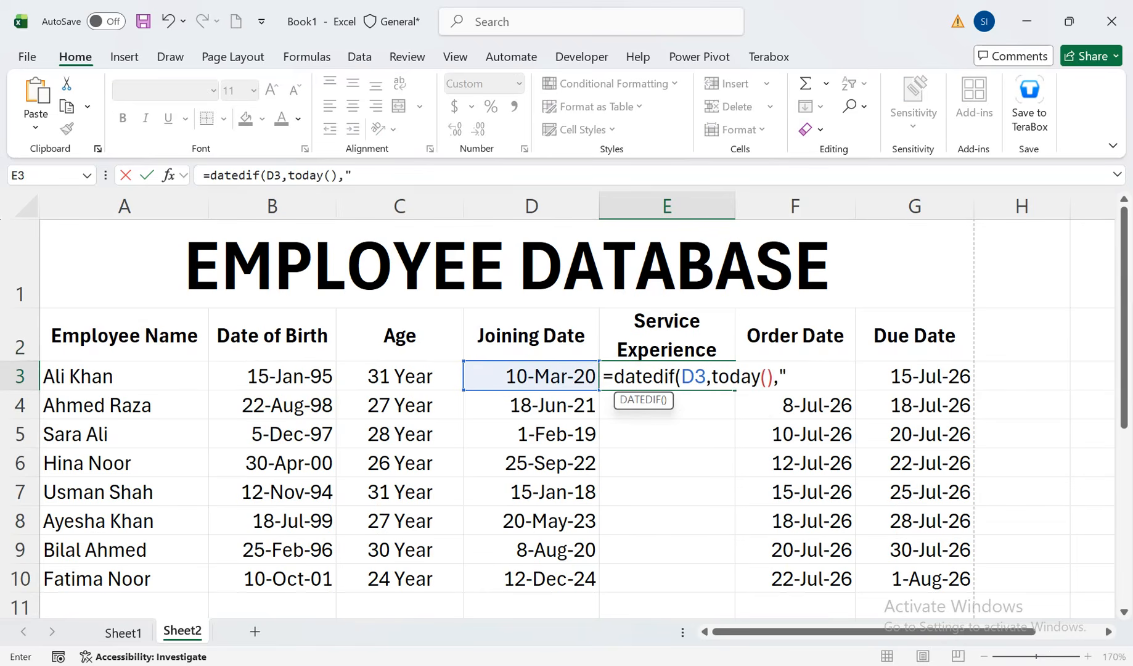
{"action": "type", "text": "Y\")"}
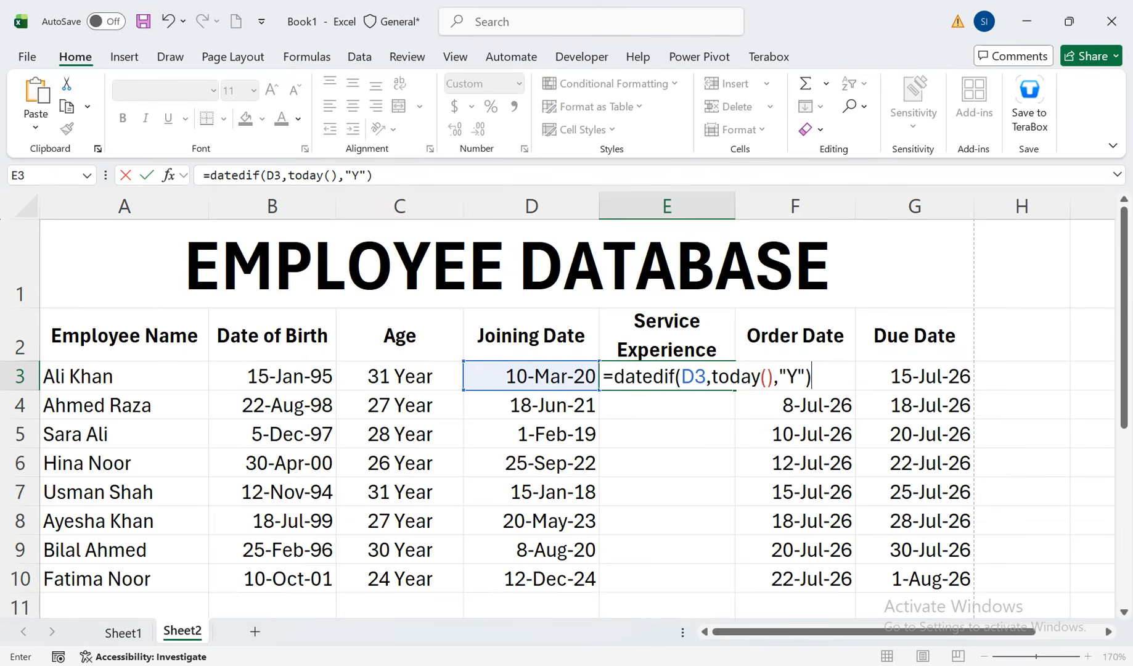
{"action": "type", "text": "&\" Year\""}
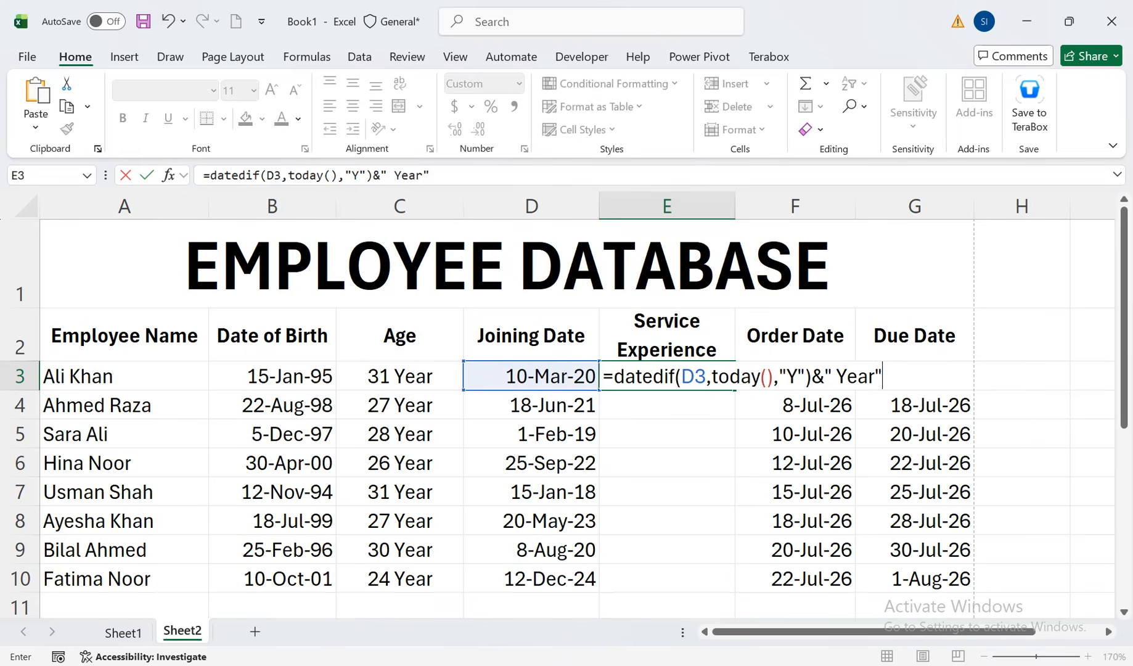
{"action": "key", "text": "Return"}
Fill the service experience formula from E3 down to E10, center the results and return to cell A1
{"action": "key", "text": "Up"}
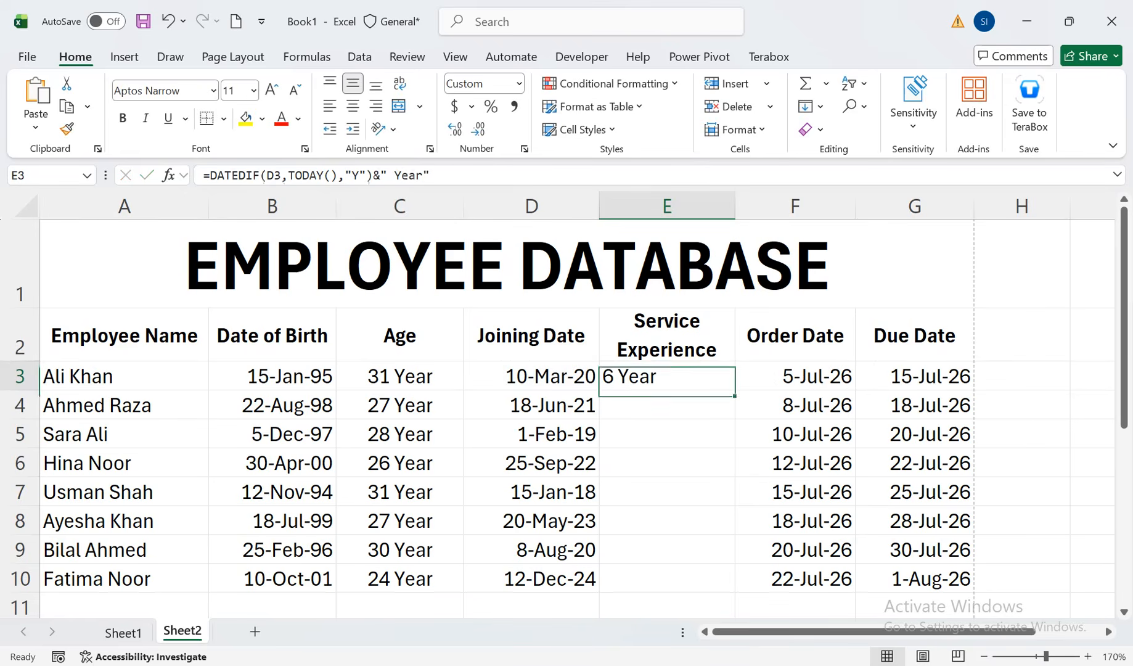
{"action": "double_click", "coordinate": [734, 390]}
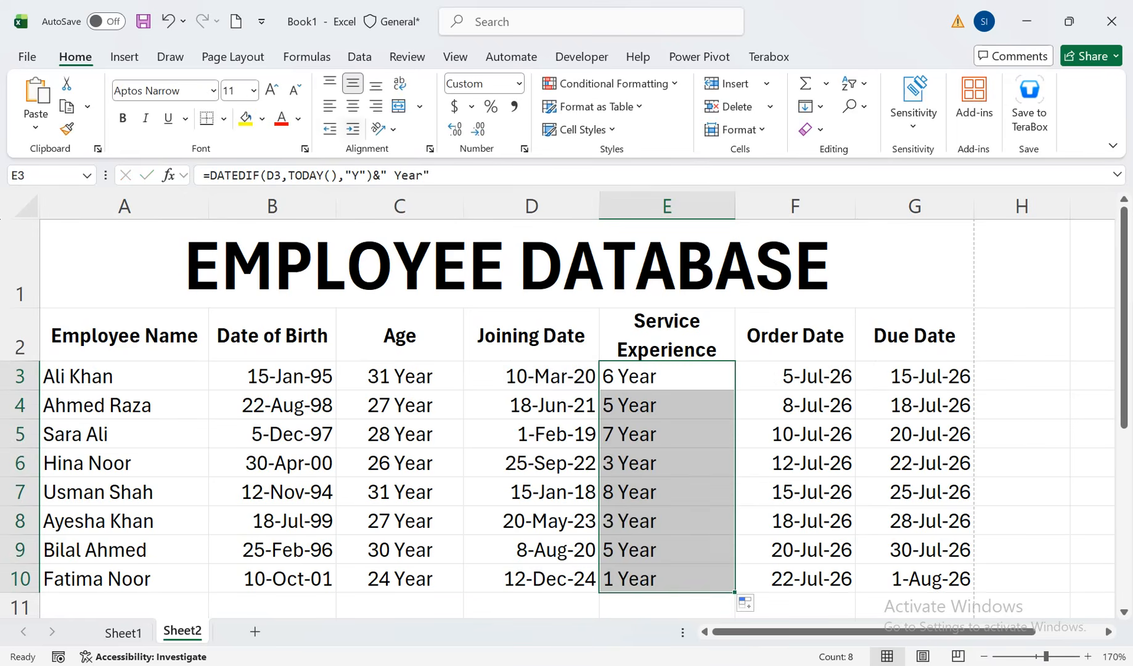
{"action": "left_click", "coordinate": [353, 107]}
{"action": "key", "text": "Down"}
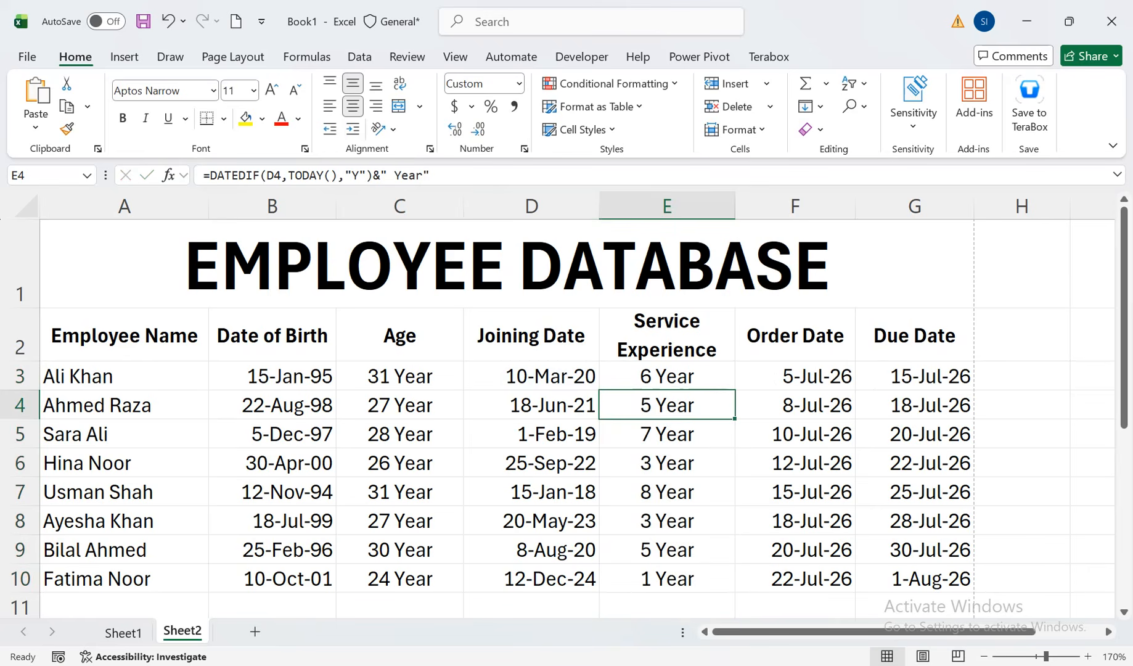
{"action": "key", "text": "ctrl+Home"}
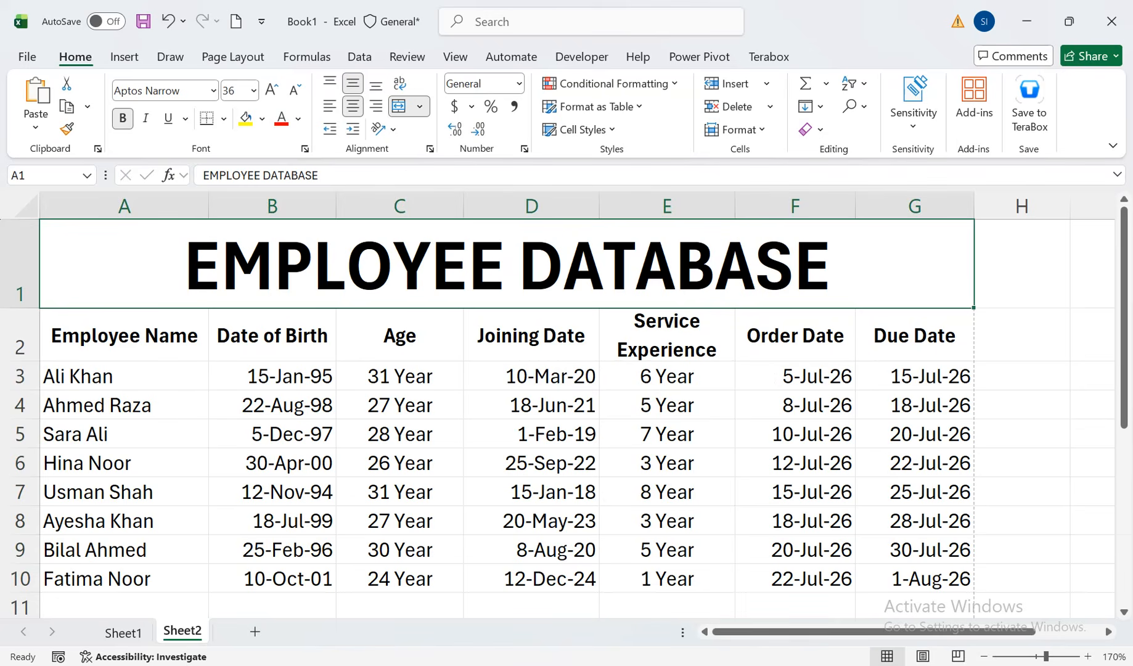
Extend E3's formula with trailing spaces after Year and append & plus a copy of the expression DATEDIF(D3,TODAY(),"Y")&" Year"
{"action": "double_click", "coordinate": [628, 376]}
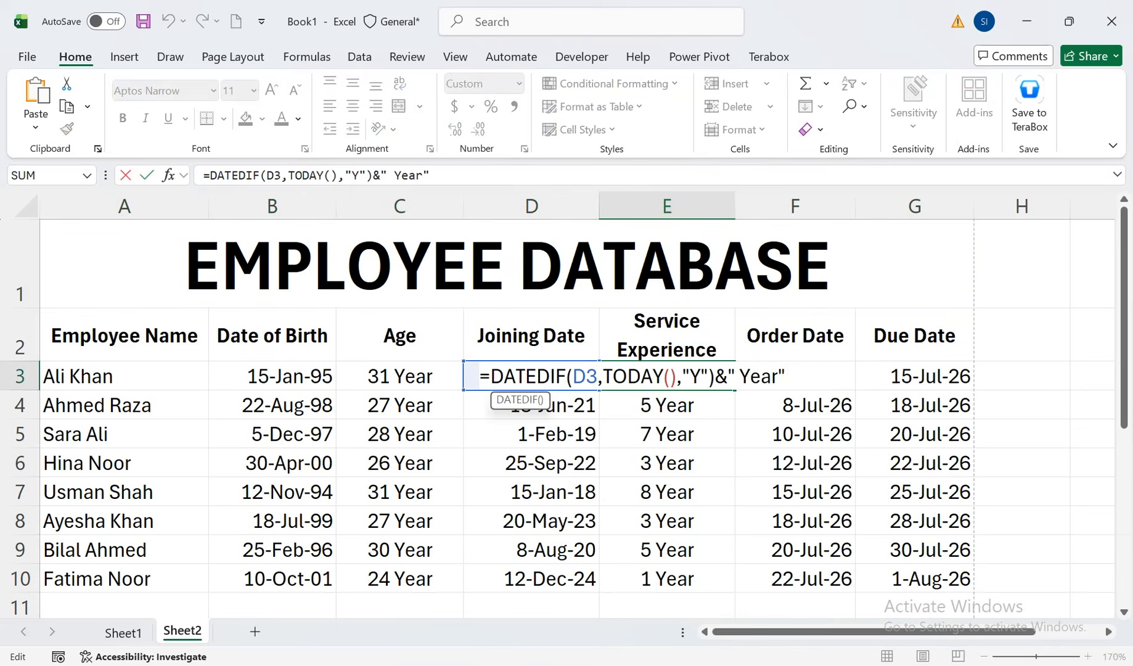
{"action": "left_click_drag", "start_coordinate": [531, 376], "coordinate": [641, 376]}
{"action": "double_click", "coordinate": [654, 376]}
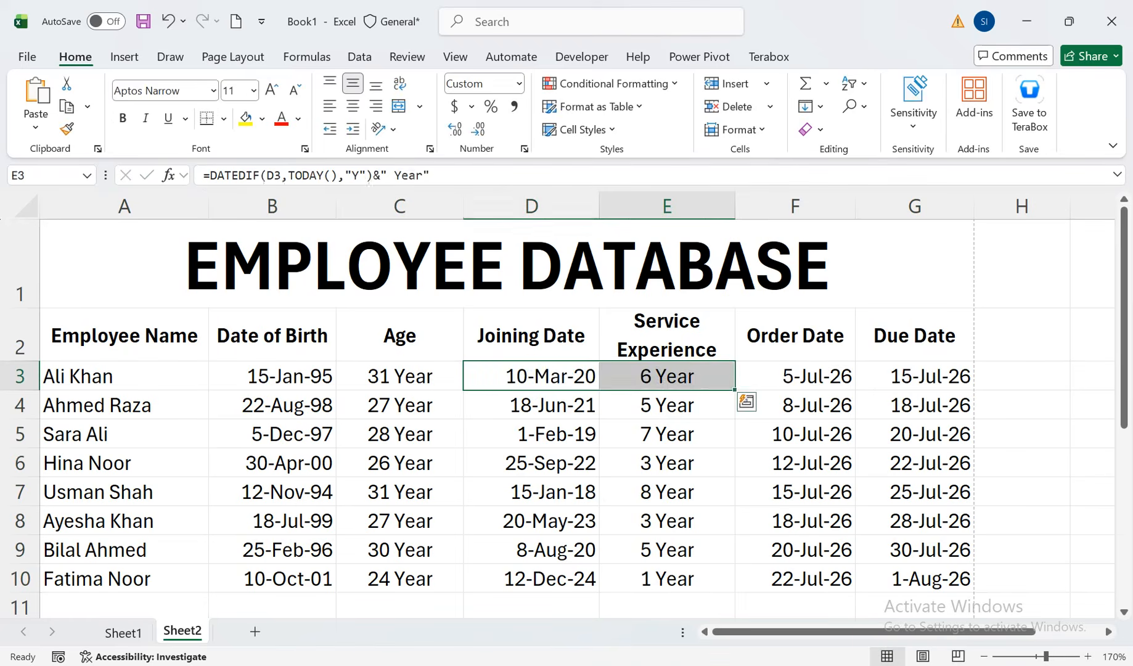
{"action": "left_click_drag", "start_coordinate": [786, 376], "coordinate": [490, 376]}
{"action": "key", "text": "ctrl+c"}
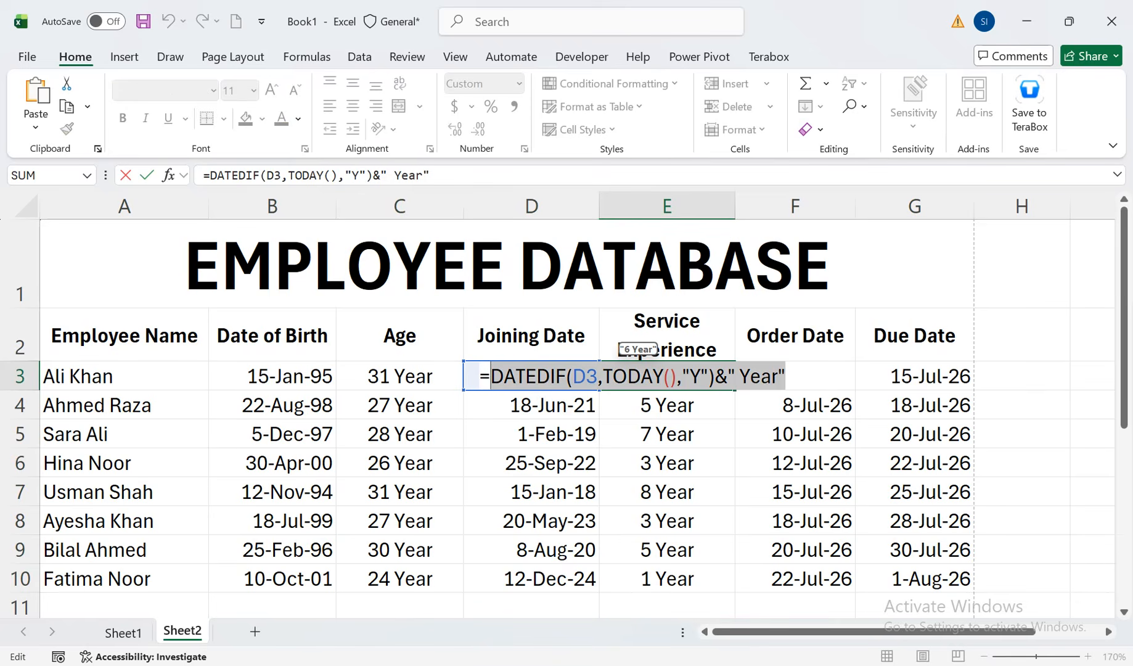
{"action": "left_click", "coordinate": [786, 376]}
{"action": "key", "text": "Left"}
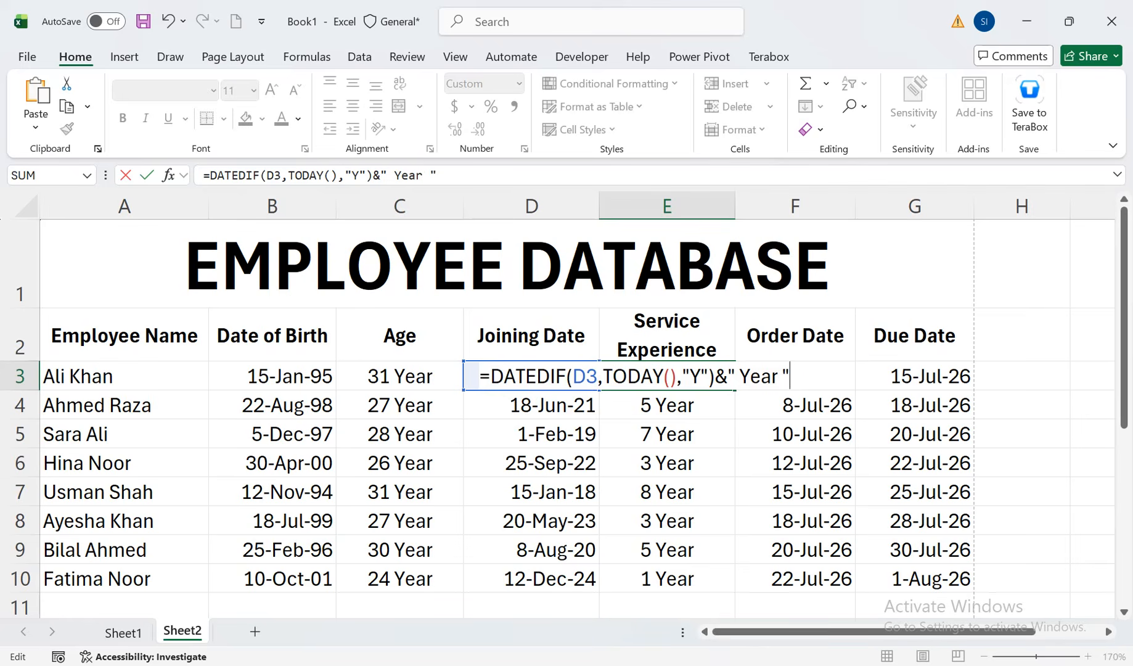
{"action": "type", "text": "&"}
{"action": "key", "text": "ctrl+v"}
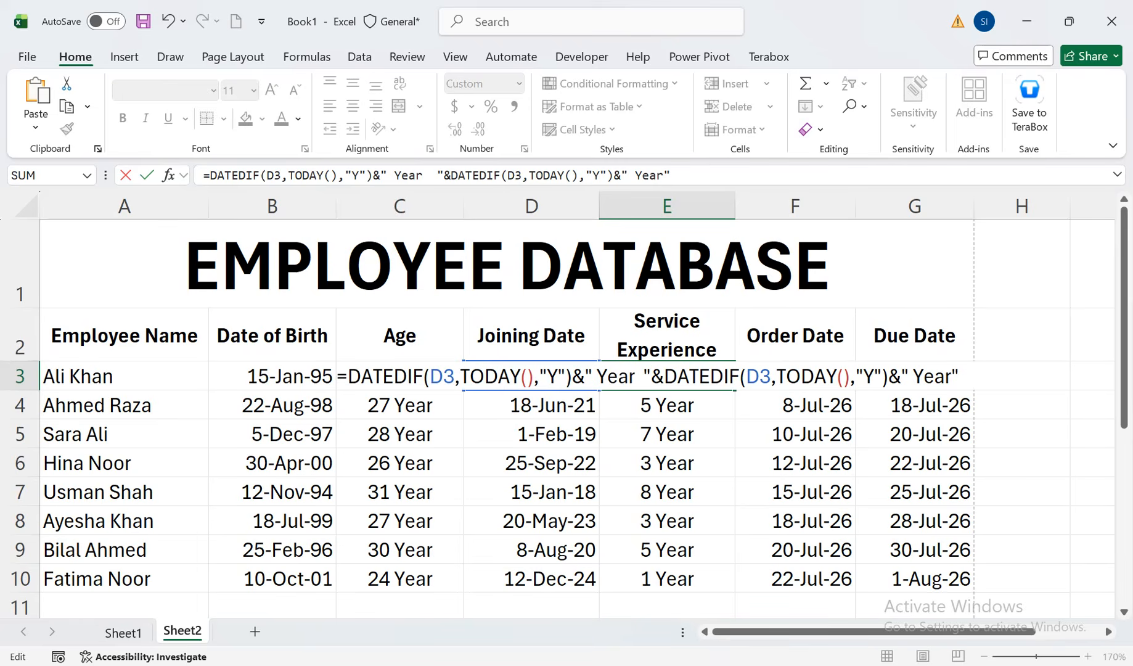
Change the second DATEDIF in E3 to the unit "YM" with the label " Month" and commit the formula
{"action": "left_click_drag", "start_coordinate": [951, 377], "coordinate": [913, 377]}
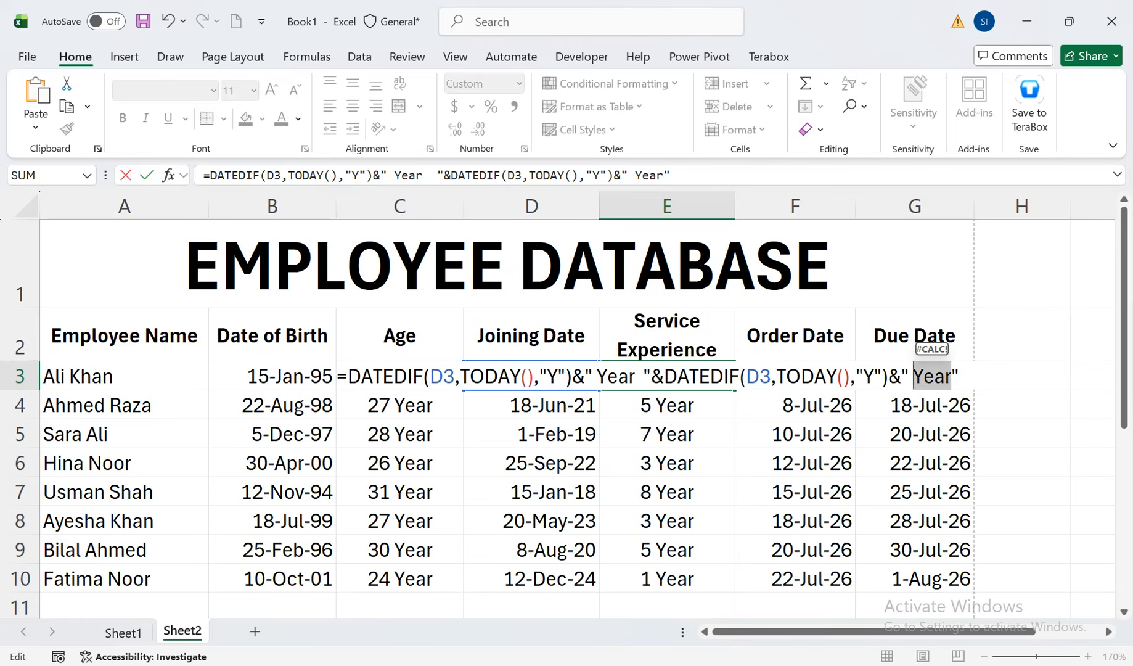
{"action": "type", "text": "Month"}
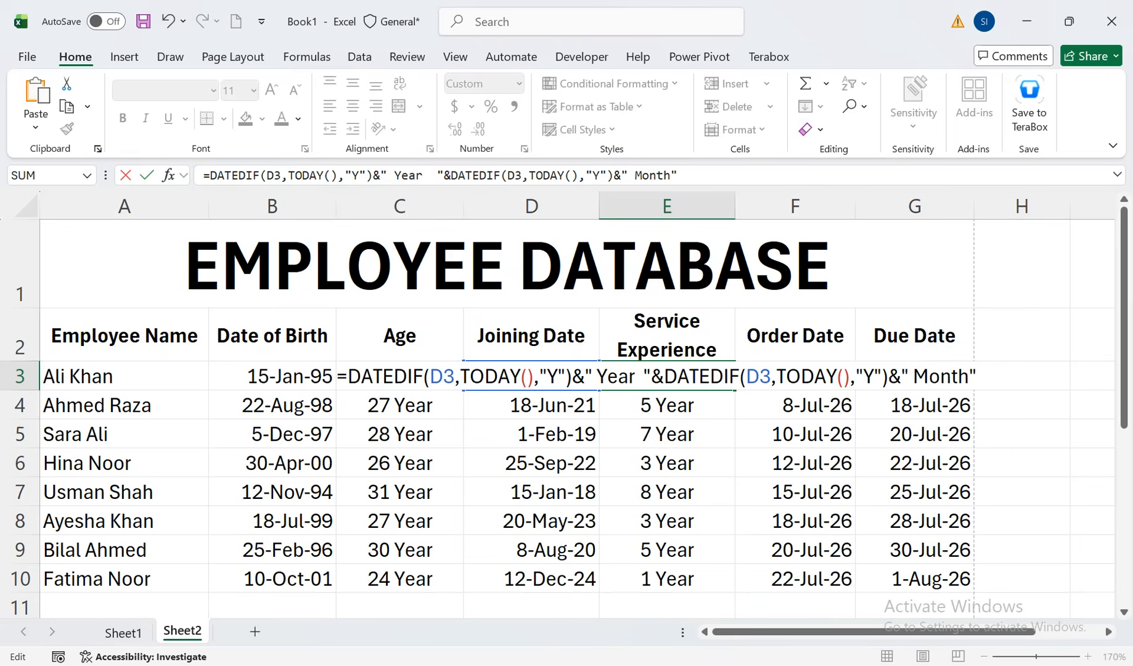
{"action": "left_click", "coordinate": [875, 377]}
{"action": "type", "text": "m"}
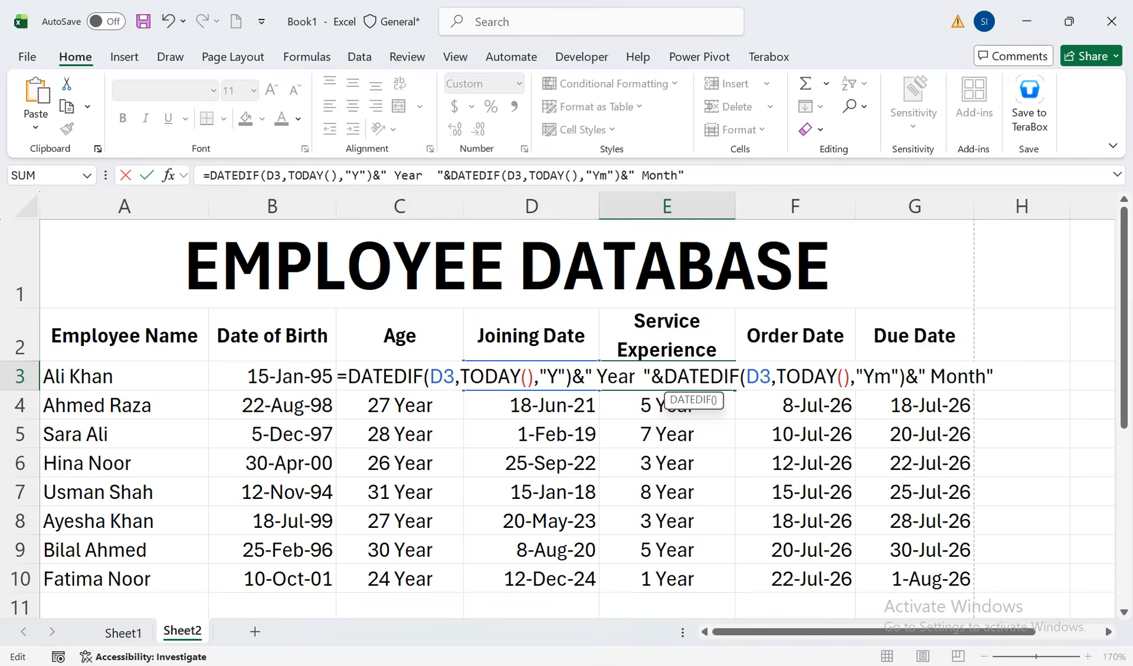
{"action": "key", "text": "BackSpace"}
{"action": "type", "text": "M"}
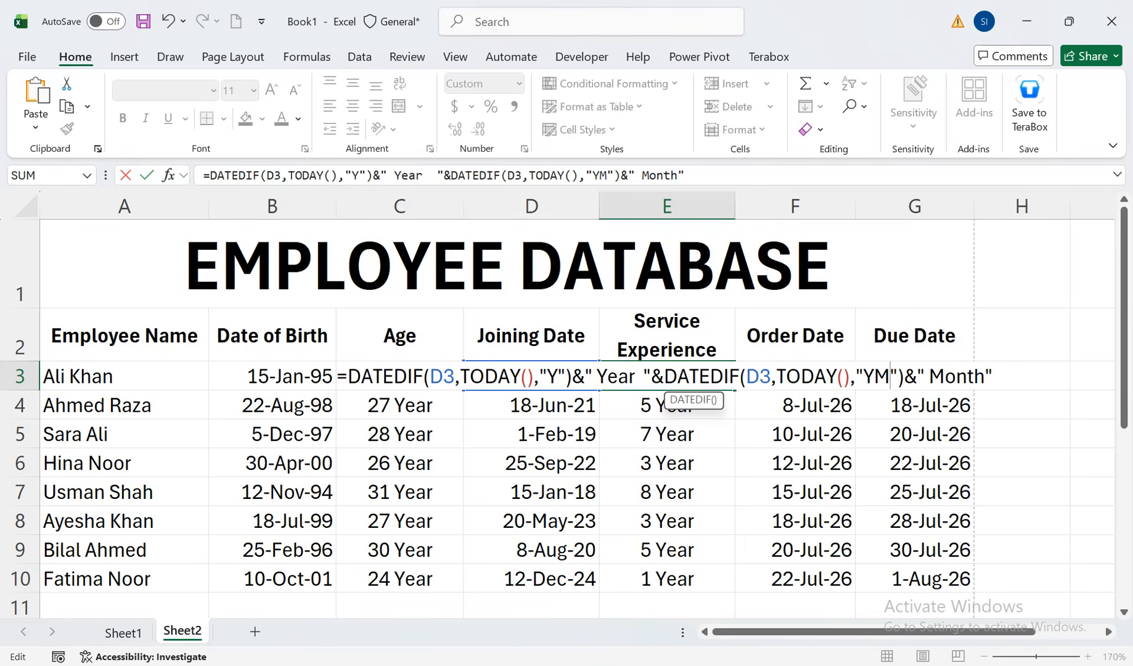
{"action": "key", "text": "Return"}
Widen column E to fit the Service Experience heading on one line and fill E3's formula down to E10
{"action": "left_click", "coordinate": [667, 376]}
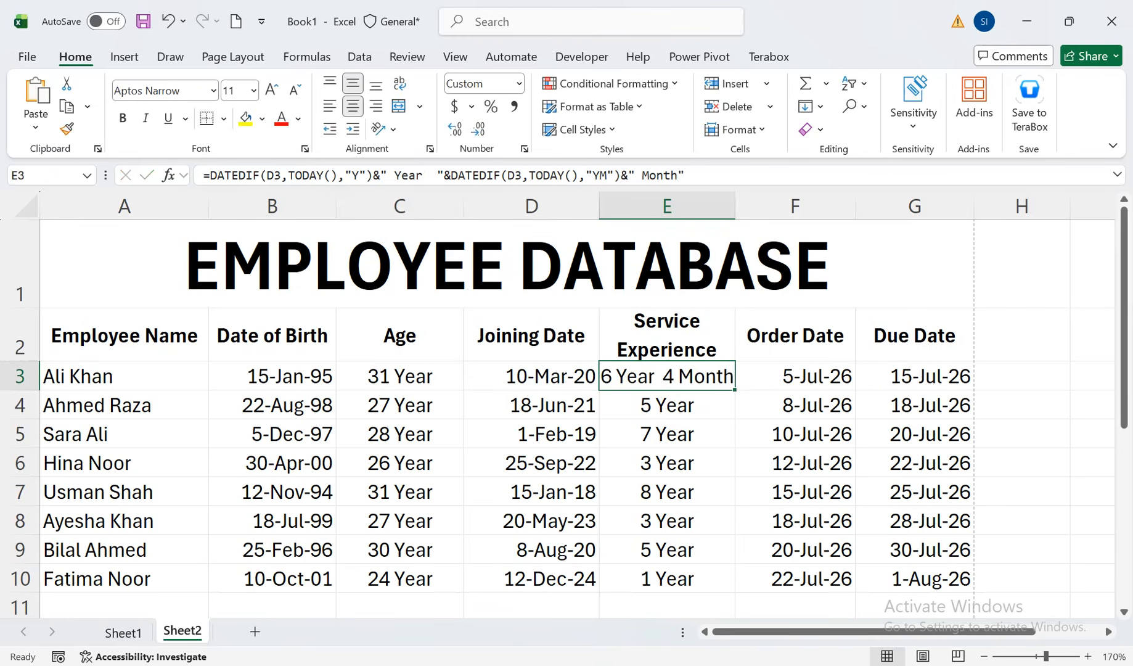
{"action": "left_click_drag", "start_coordinate": [735, 206], "coordinate": [784, 206]}
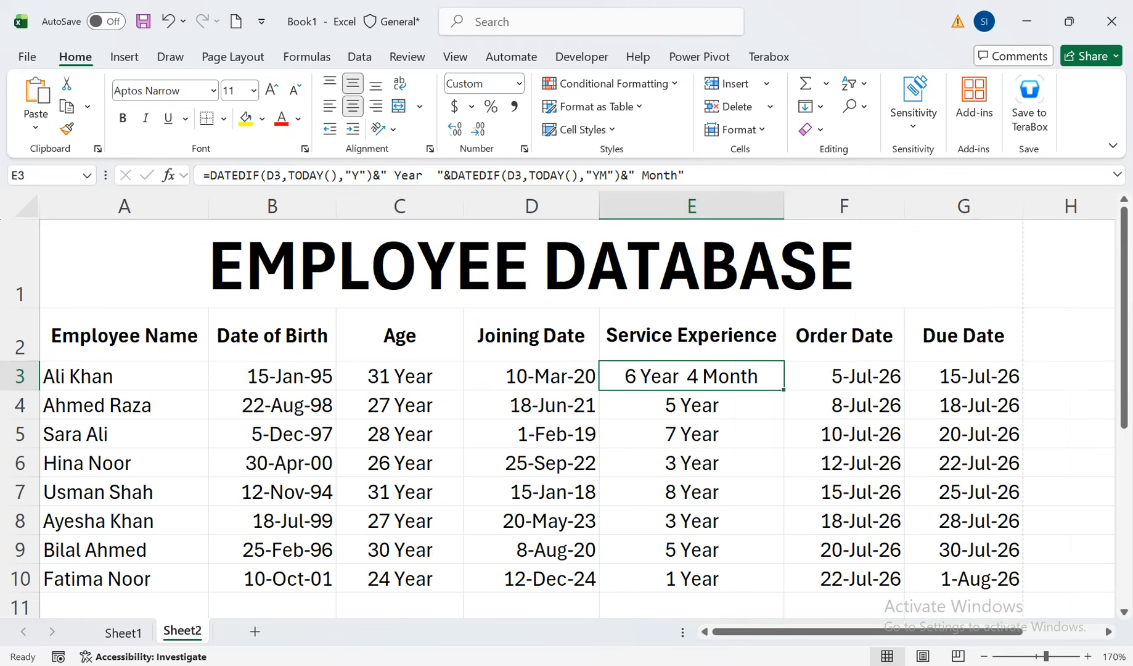
{"action": "double_click", "coordinate": [784, 389]}
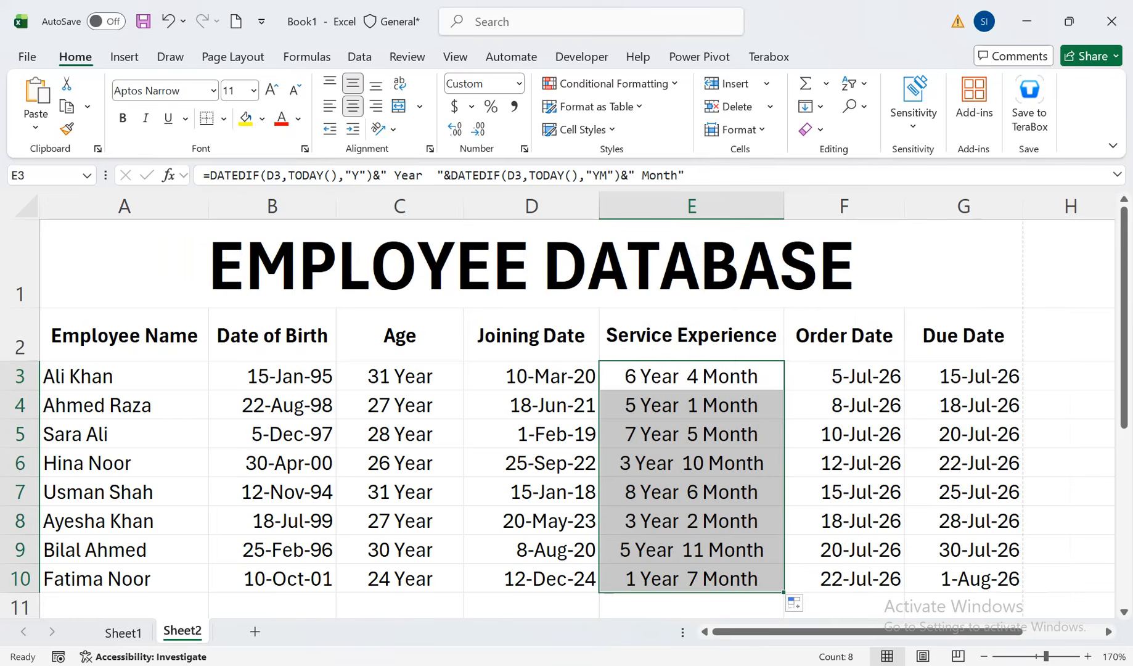
Insert a comma after Year in E3's formula and refill it down to E10
{"action": "left_click", "coordinate": [676, 376]}
{"action": "double_click", "coordinate": [675, 376]}
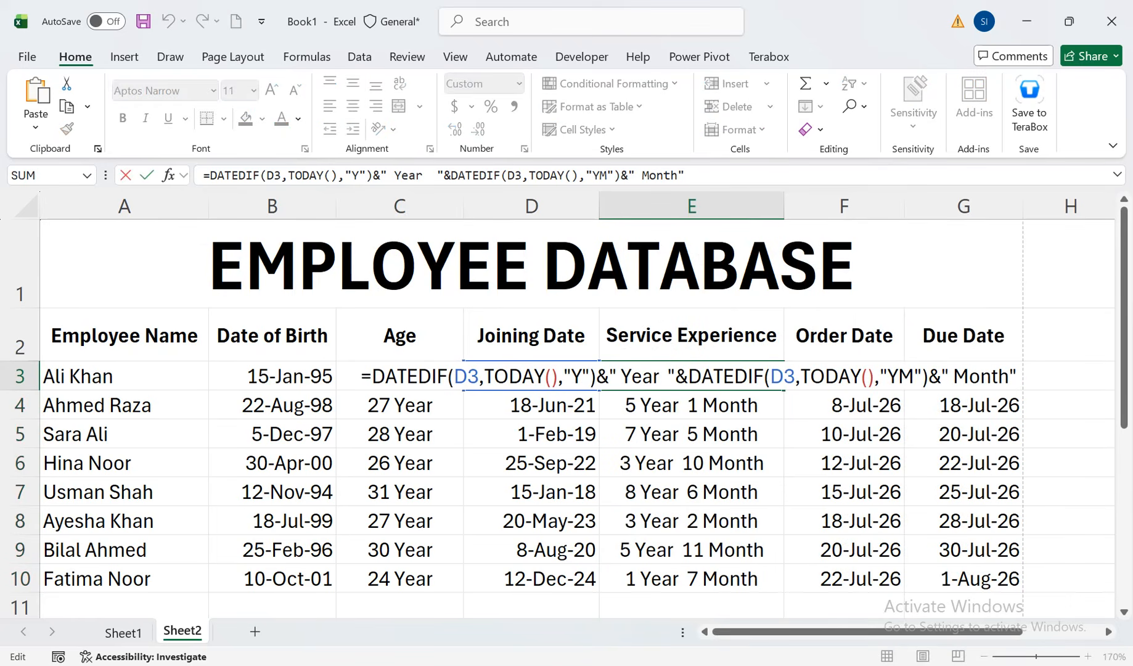
{"action": "left_click", "coordinate": [659, 376]}
{"action": "type", "text": ","}
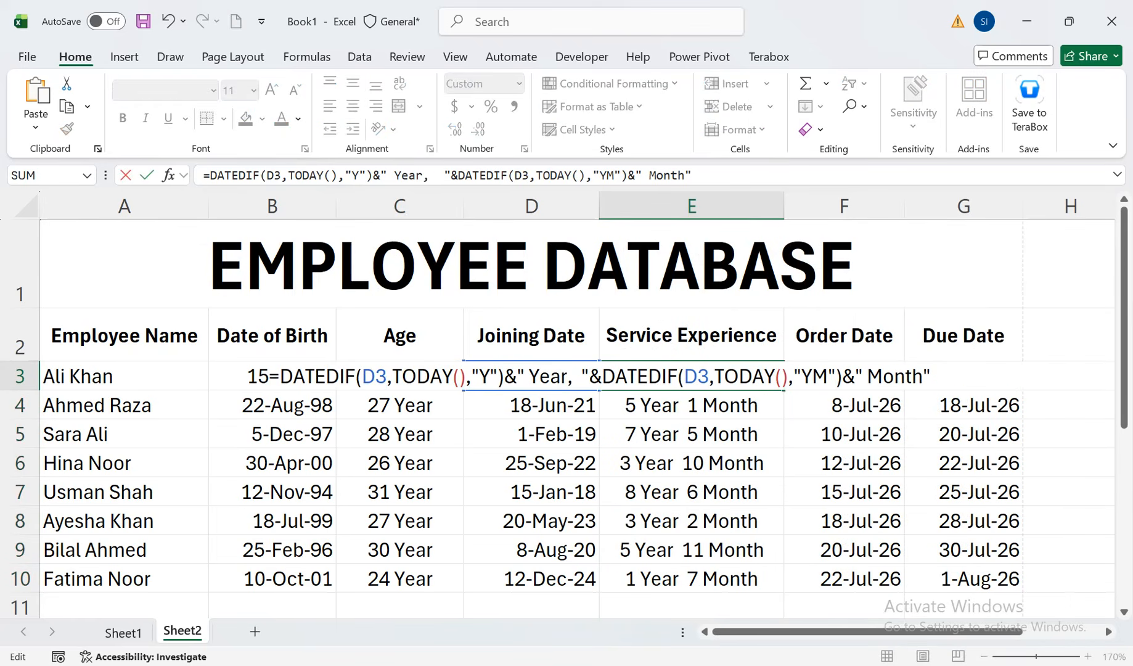
{"action": "key", "text": "Return"}
{"action": "left_click", "coordinate": [679, 376]}
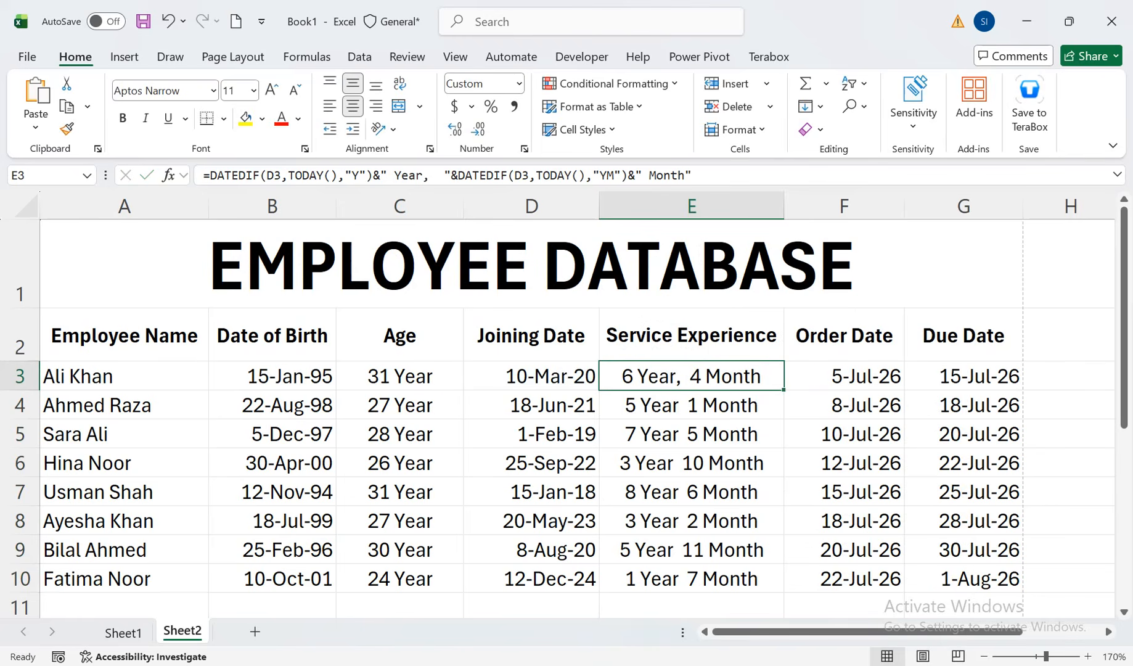
{"action": "double_click", "coordinate": [784, 390]}
{"action": "left_click", "coordinate": [690, 492]}
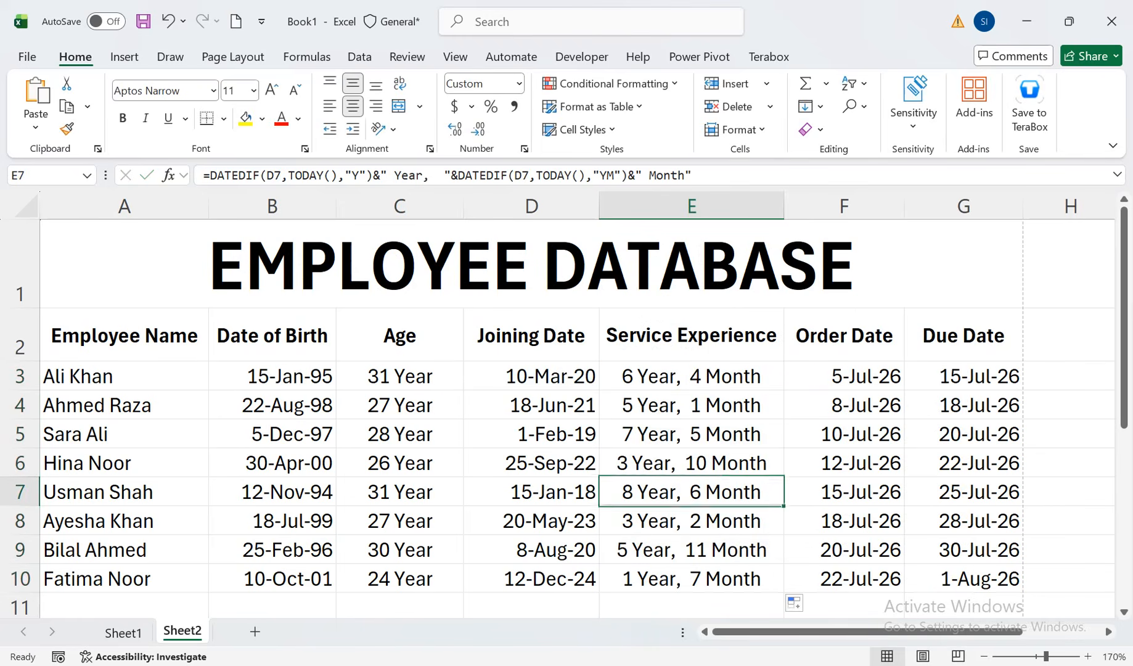